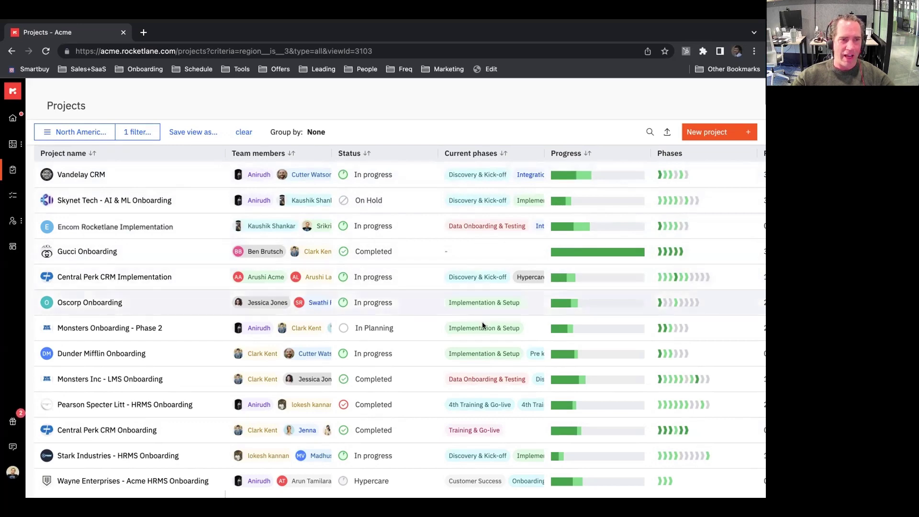
Examine the Vandelay CRM project's progress, phases, inferred progress and recent status updates in the projects list.
scroll(482, 322, "right", 5)
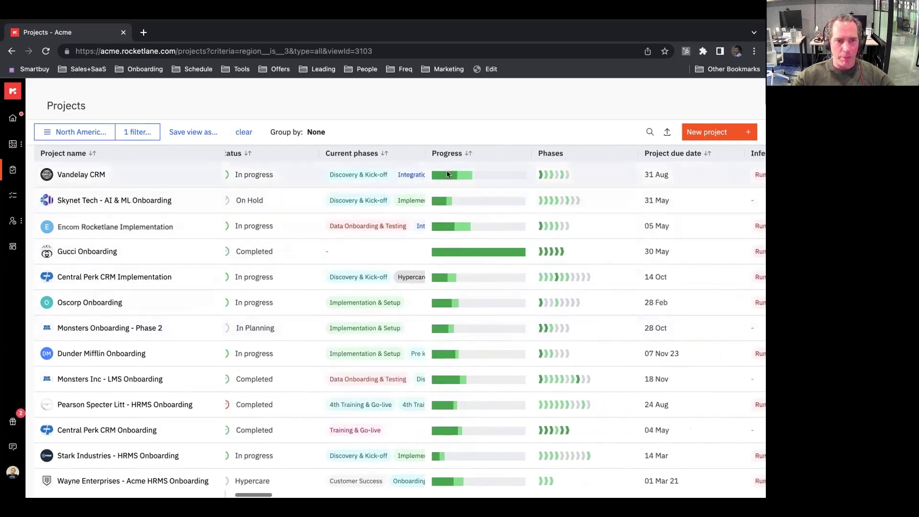
mouse_move(448, 173)
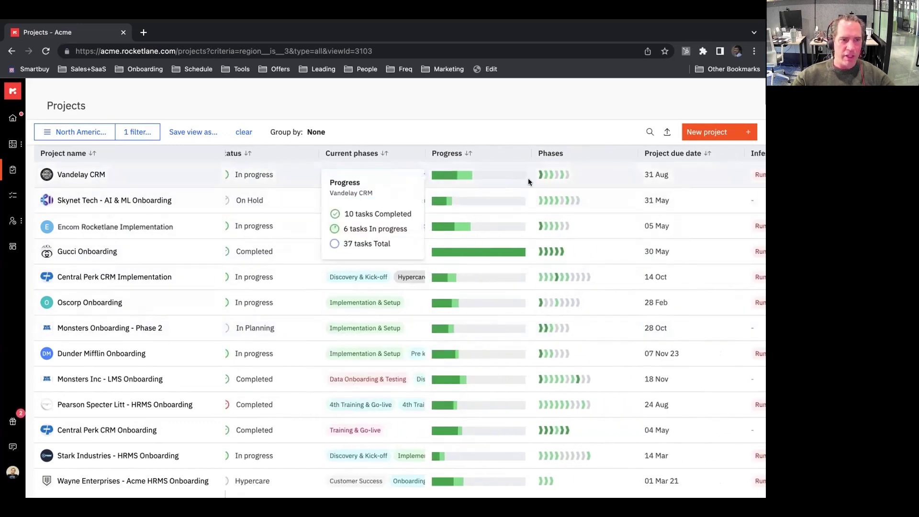
mouse_move(544, 177)
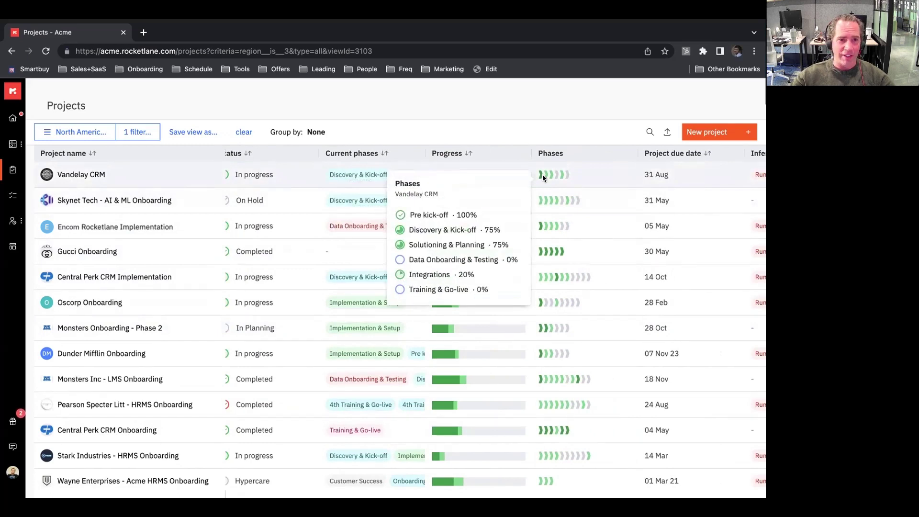
scroll(582, 273, "right", 5)
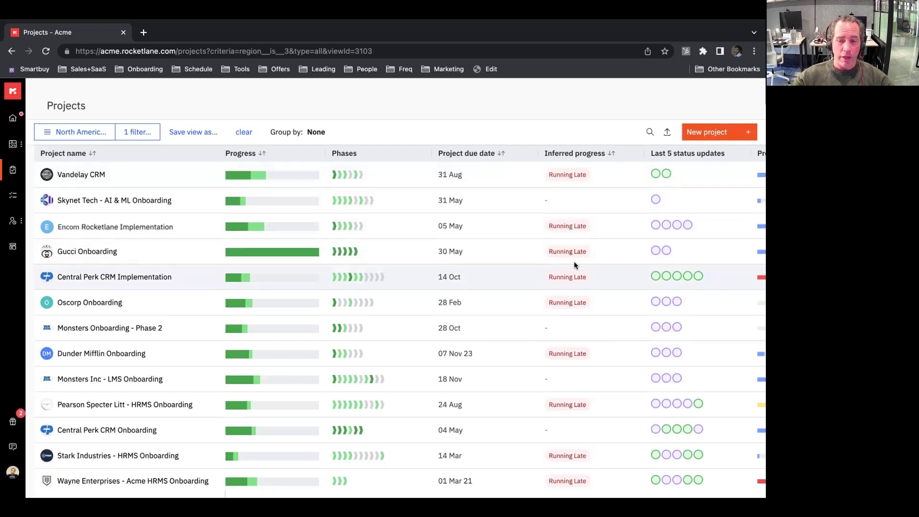
scroll(573, 261, "right", 5)
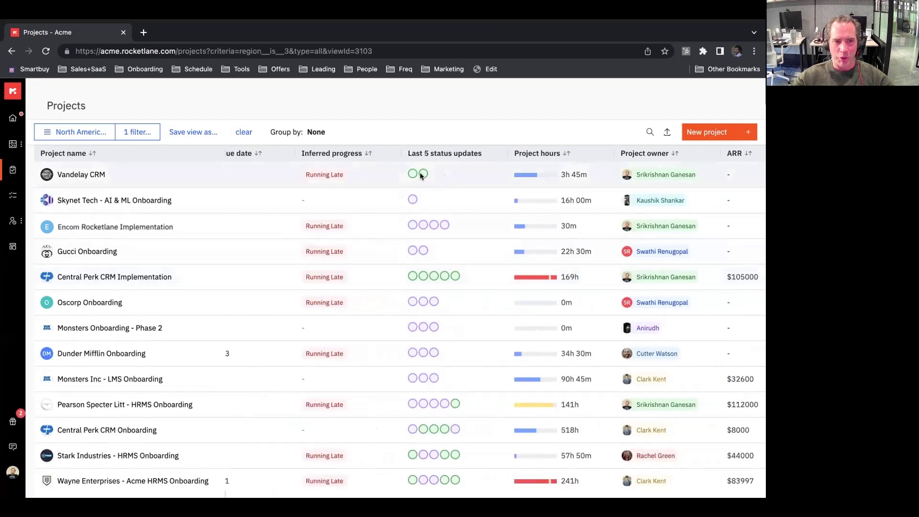
mouse_move(420, 176)
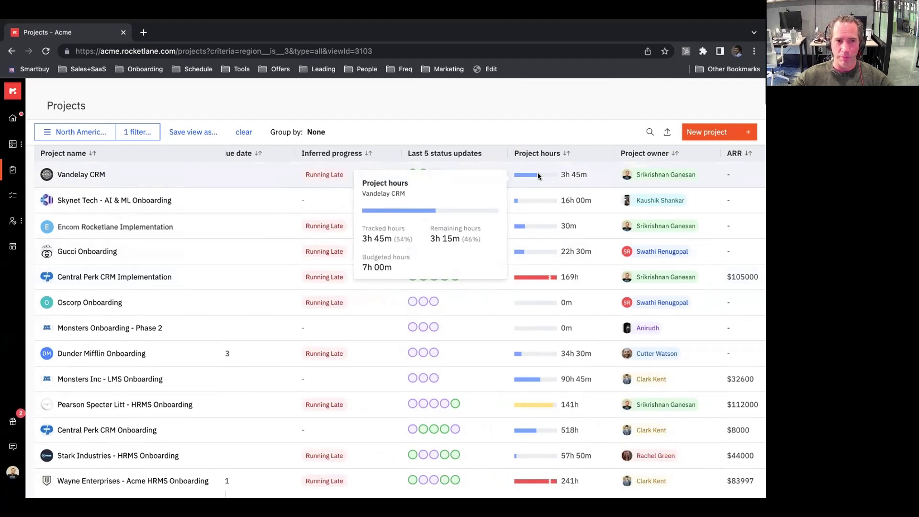
Review the remaining project columns, covering project hours, ARR, project fee, ratings, dates, durations, template and customer.
scroll(616, 215, "right", 5)
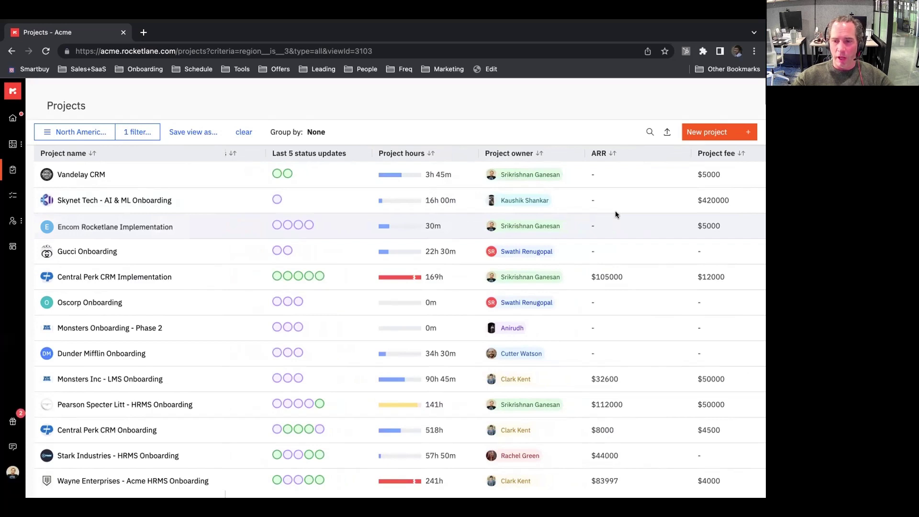
scroll(616, 212, "right", 2)
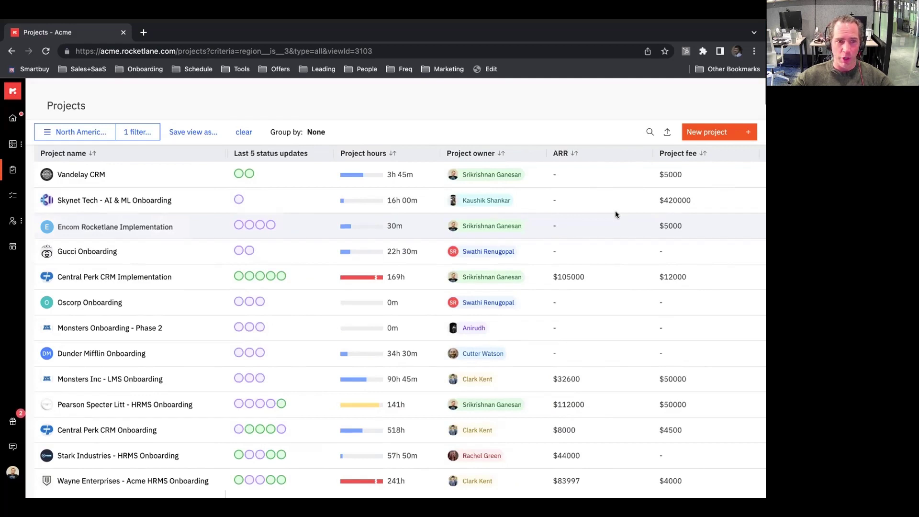
scroll(616, 211, "right", 5)
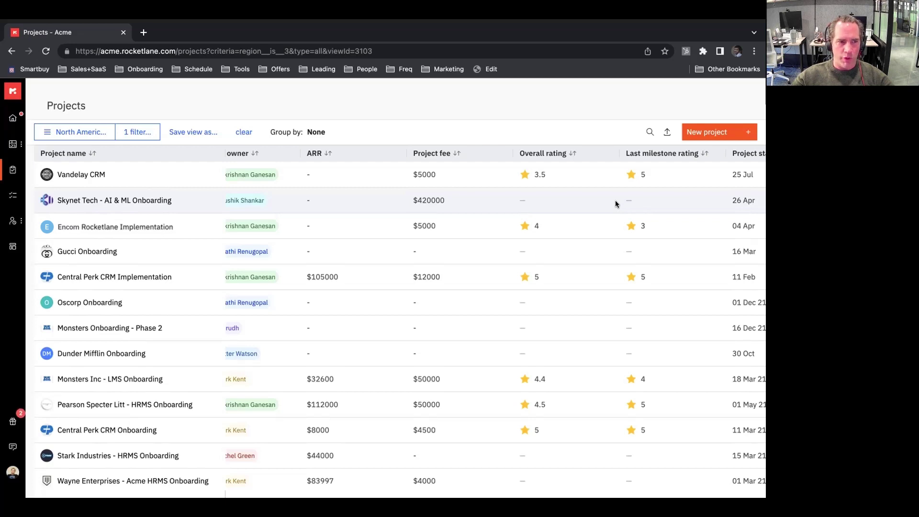
scroll(590, 223, "right", 10)
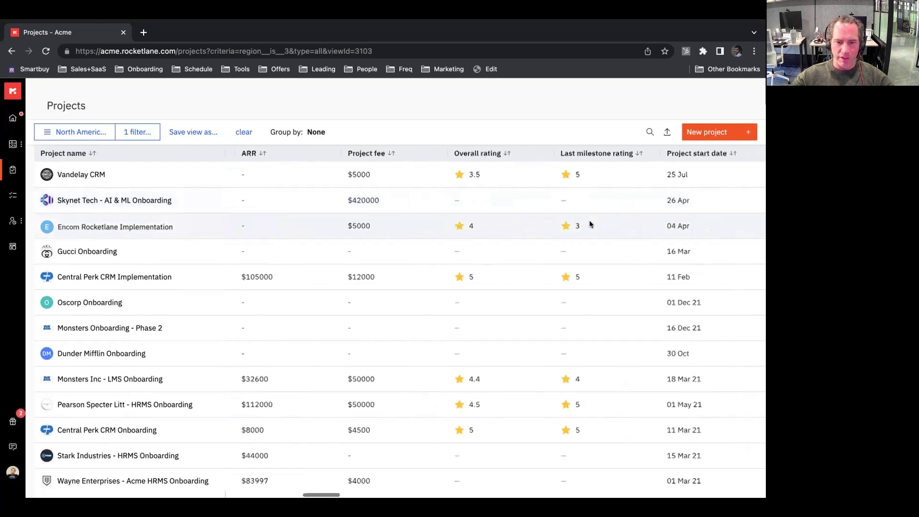
scroll(590, 223, "right", 8)
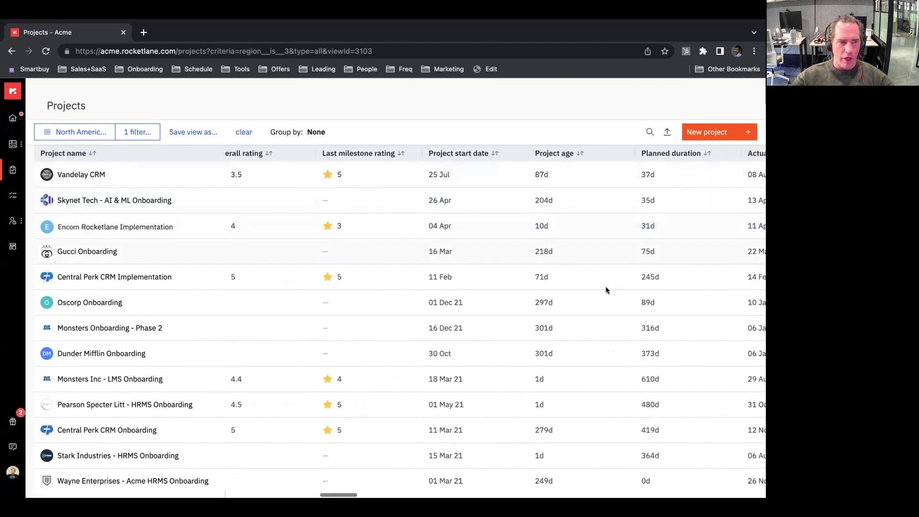
scroll(608, 290, "right", 1)
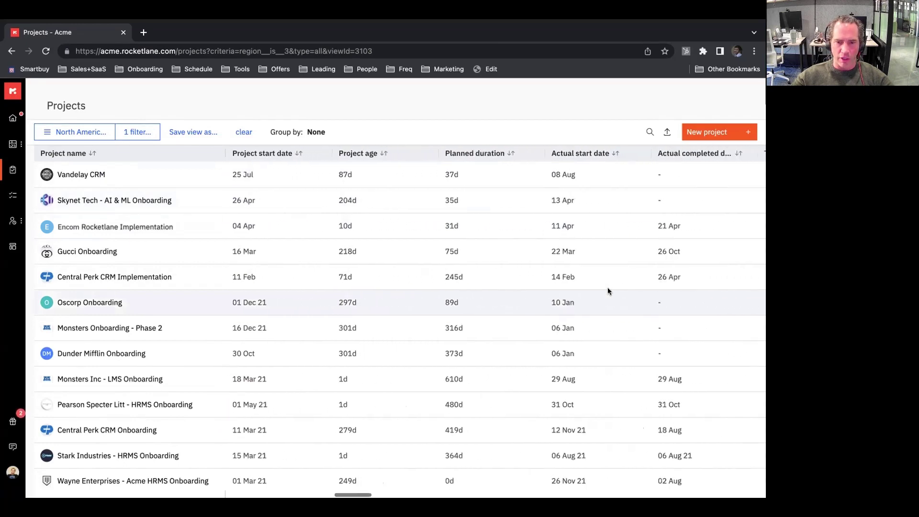
scroll(608, 291, "right", 10)
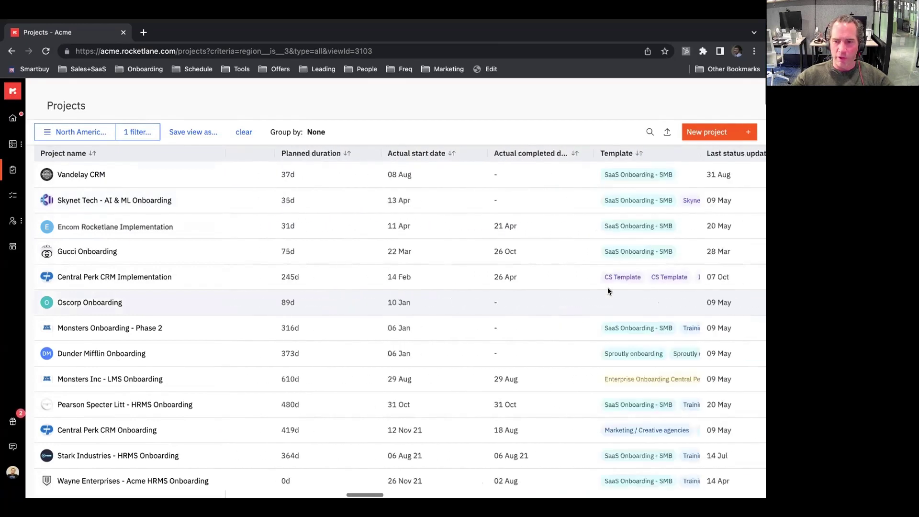
scroll(607, 291, "right", 2)
scroll(649, 274, "right", 5)
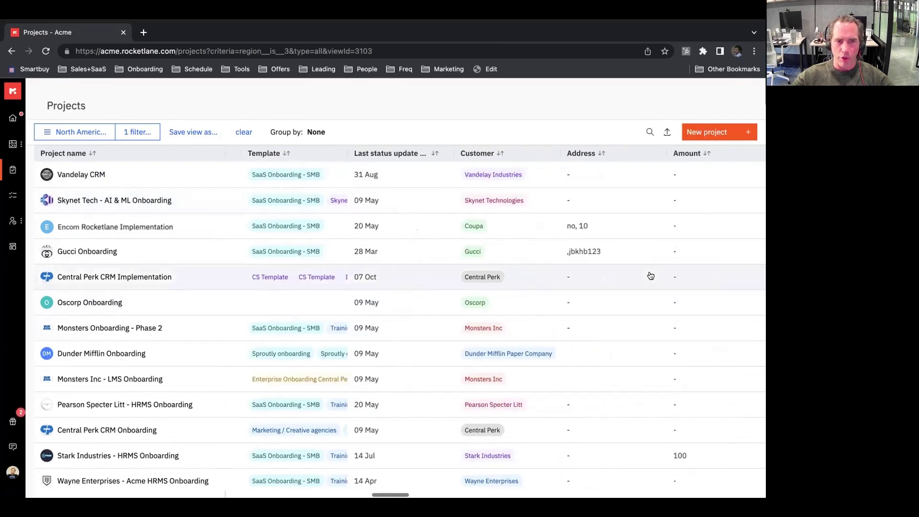
Open the Vandelay CRM project's plan and expand its collapsed Pre kick-off phase.
scroll(651, 276, "left", 15)
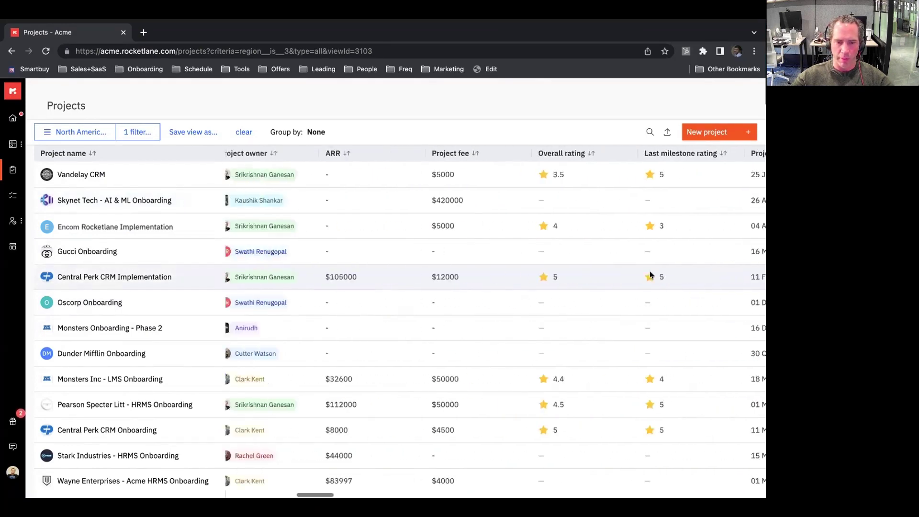
scroll(650, 271, "left", 10)
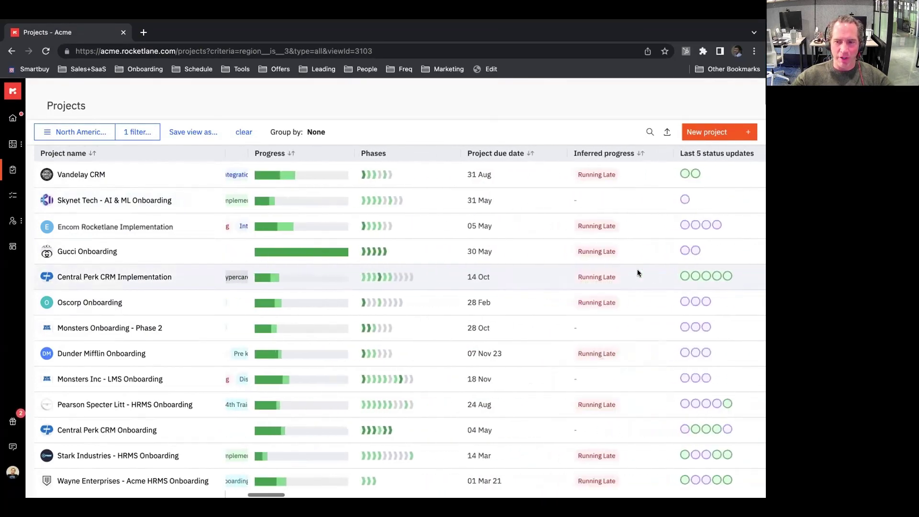
scroll(545, 276, "left", 5)
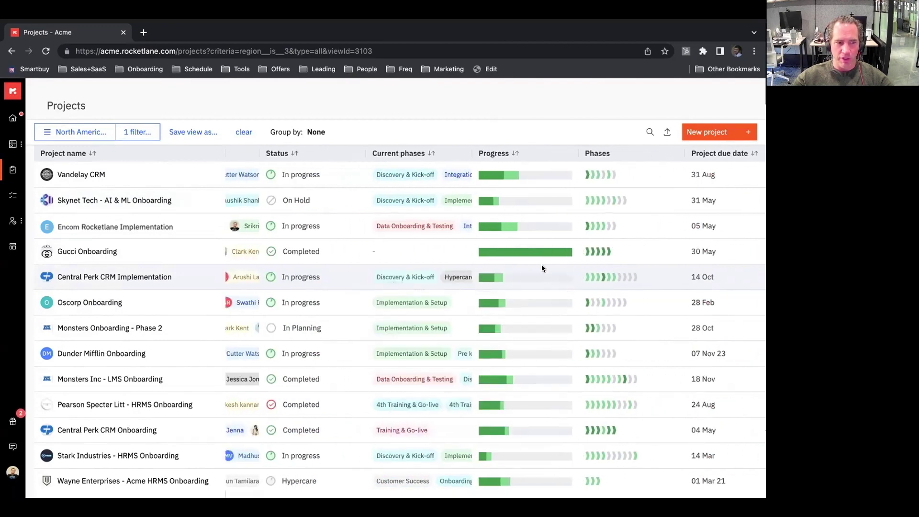
scroll(405, 275, "left", 3)
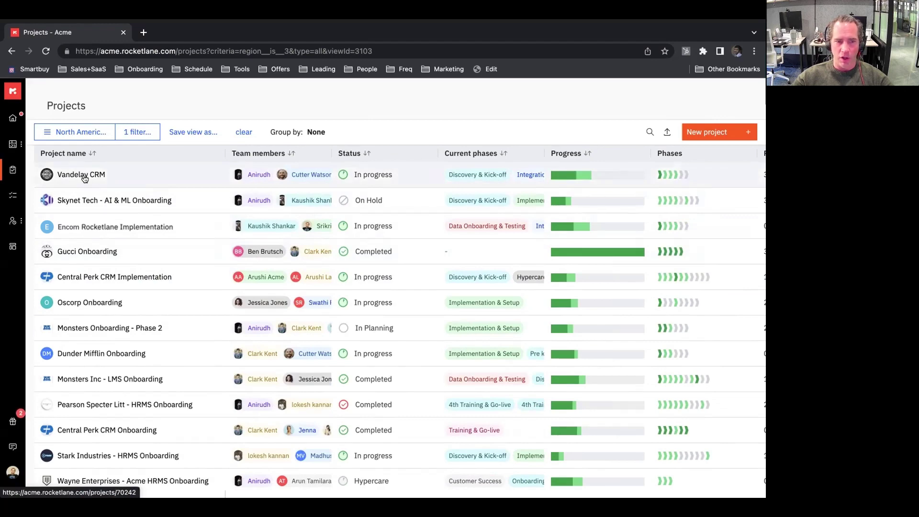
left_click(83, 176)
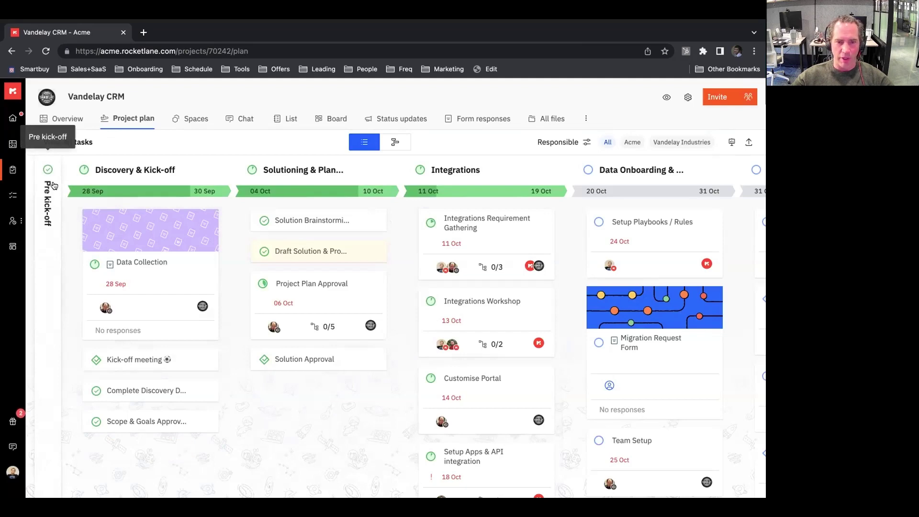
left_click(47, 194)
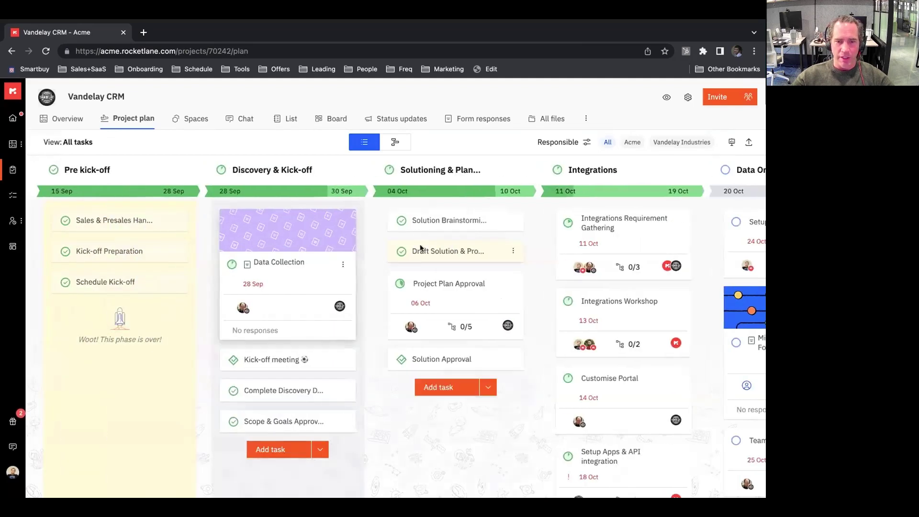
scroll(507, 267, "right", 6)
scroll(445, 271, "left", 6)
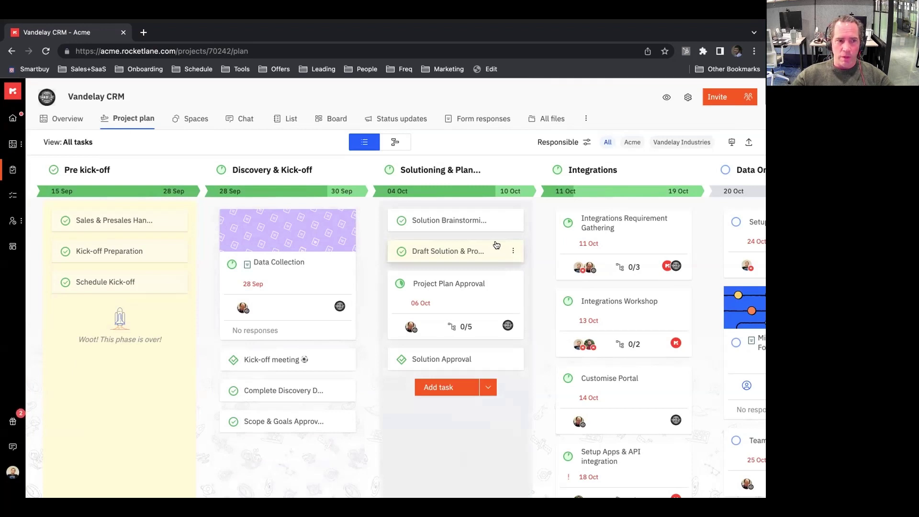
Present the project plan full screen and reveal its phases one by one through Training & Go-live.
left_click(732, 145)
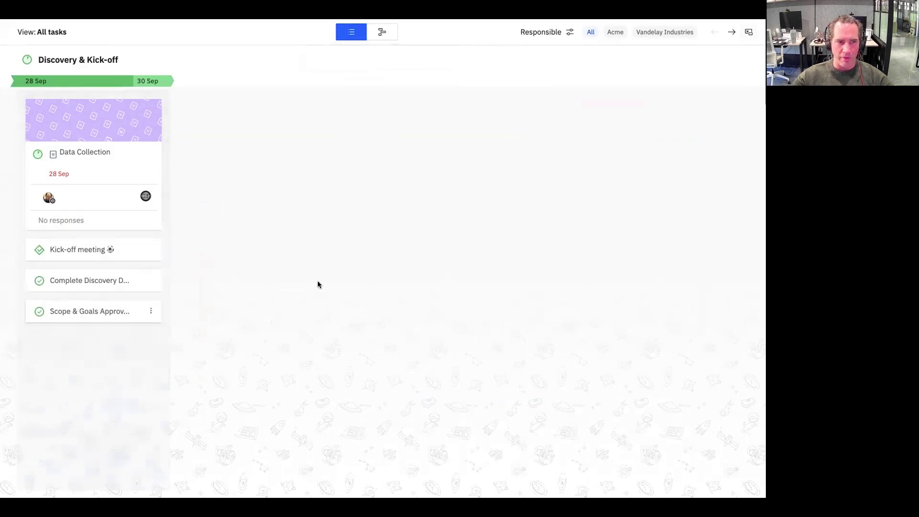
left_click(731, 32)
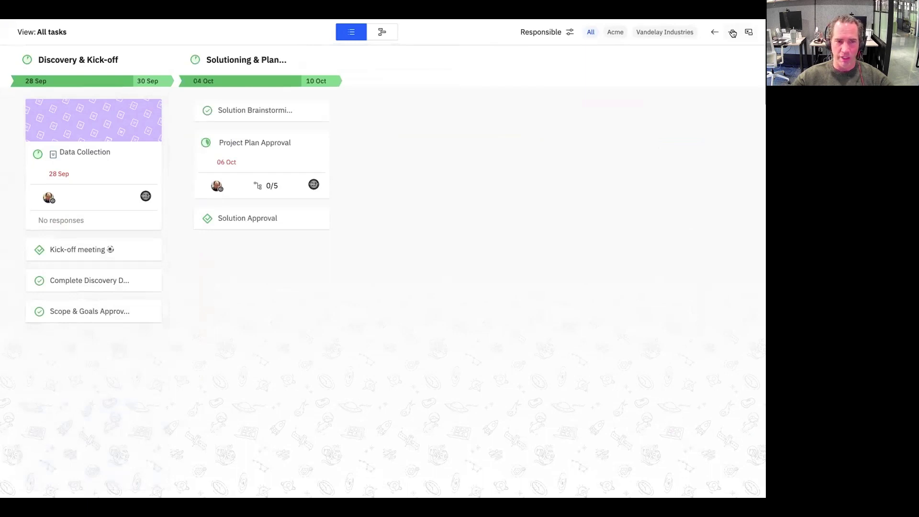
left_click(732, 32)
left_click(733, 32)
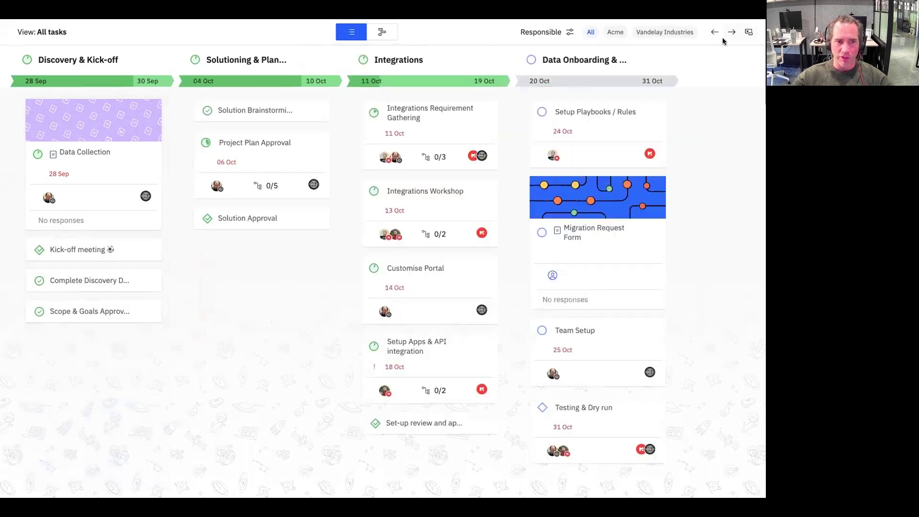
left_click(733, 31)
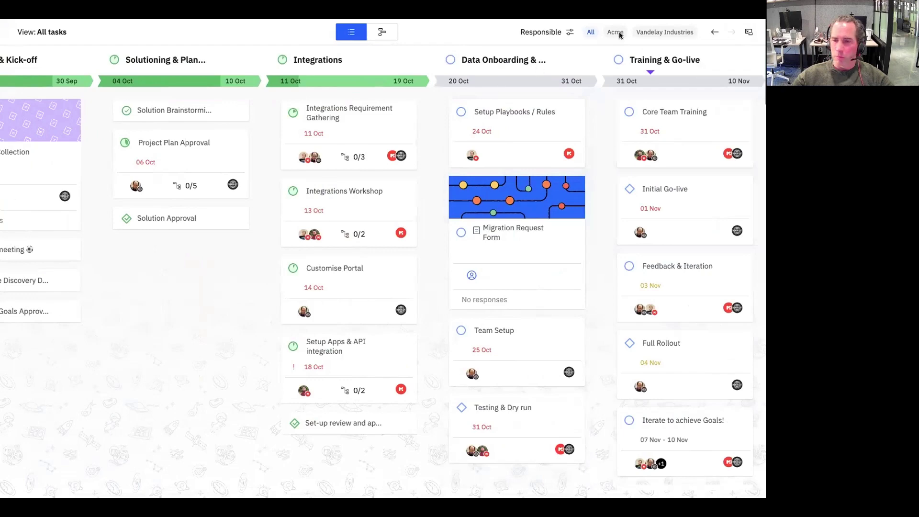
Filter the presented tasks by responsible party Vandelay Industries and by Acme, and restore all tasks.
left_click(654, 32)
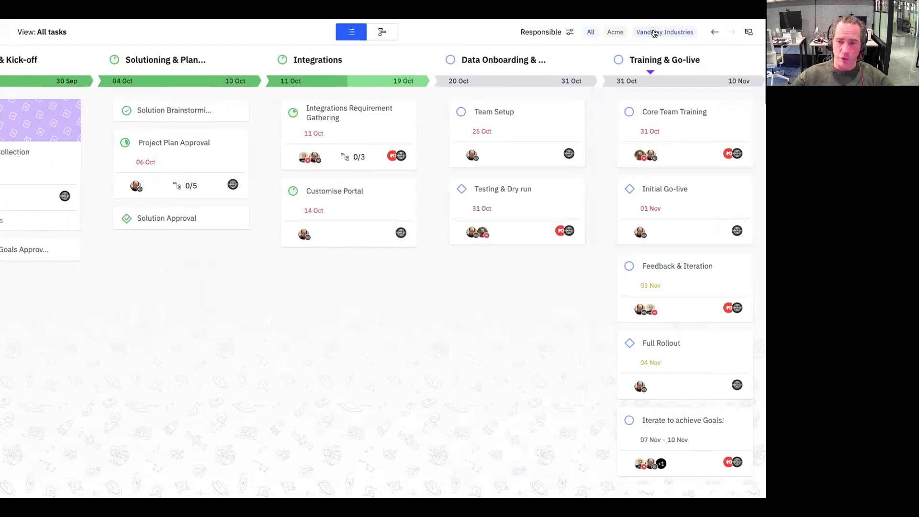
left_click(608, 32)
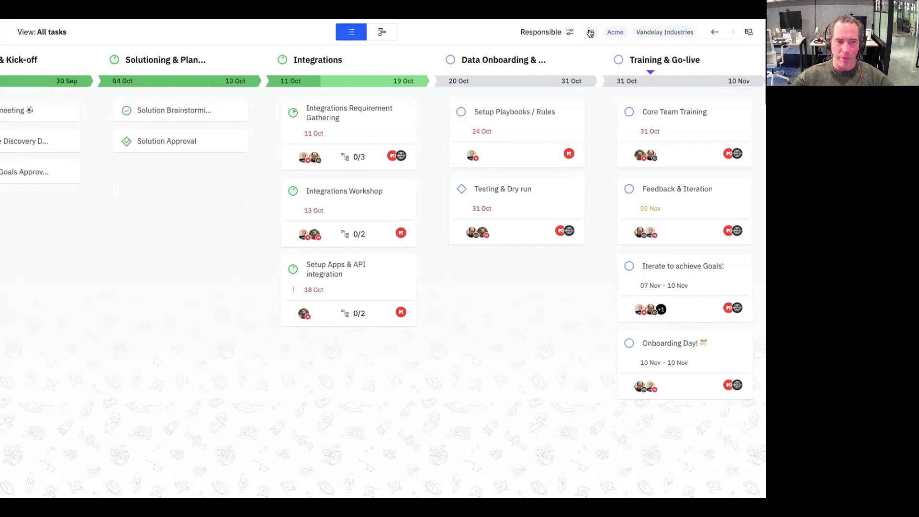
left_click(590, 32)
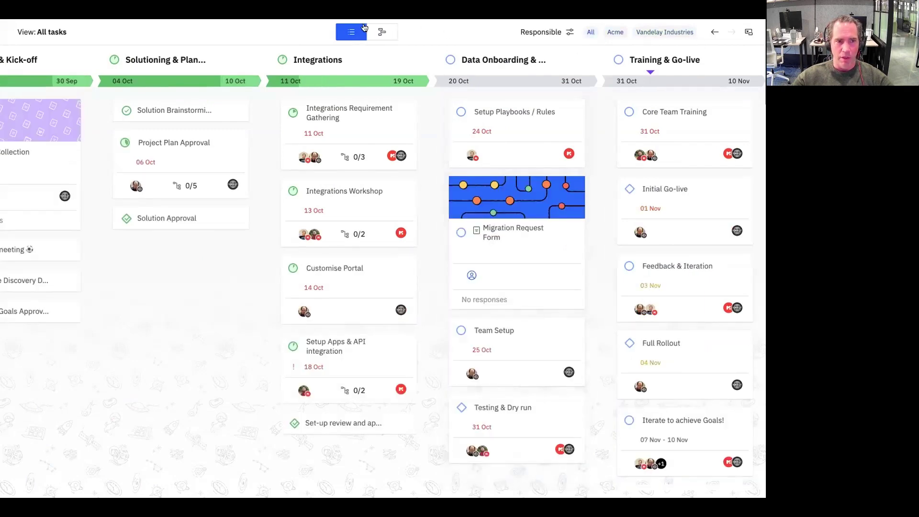
Show the plan as a Gantt timeline and examine its tasks and dependencies from Discovery & Kick-off through Training & Go-live.
left_click(382, 31)
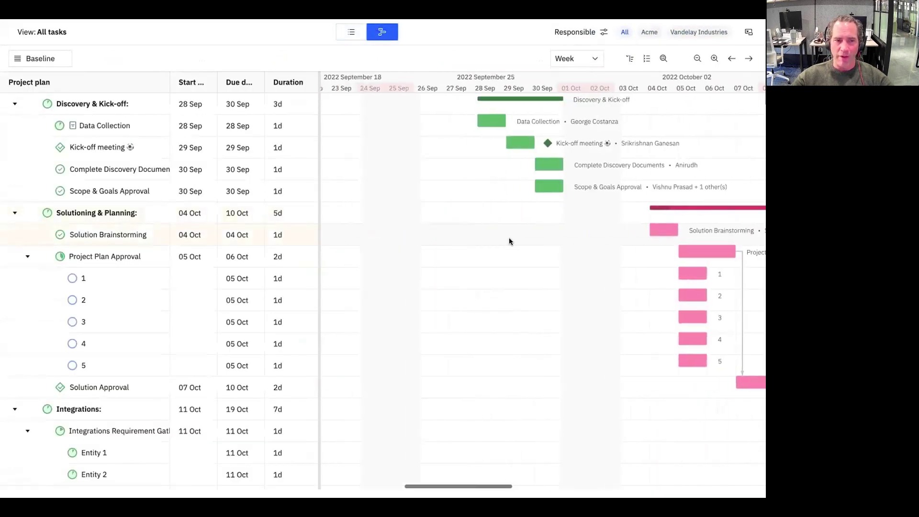
scroll(510, 238, "down", 3)
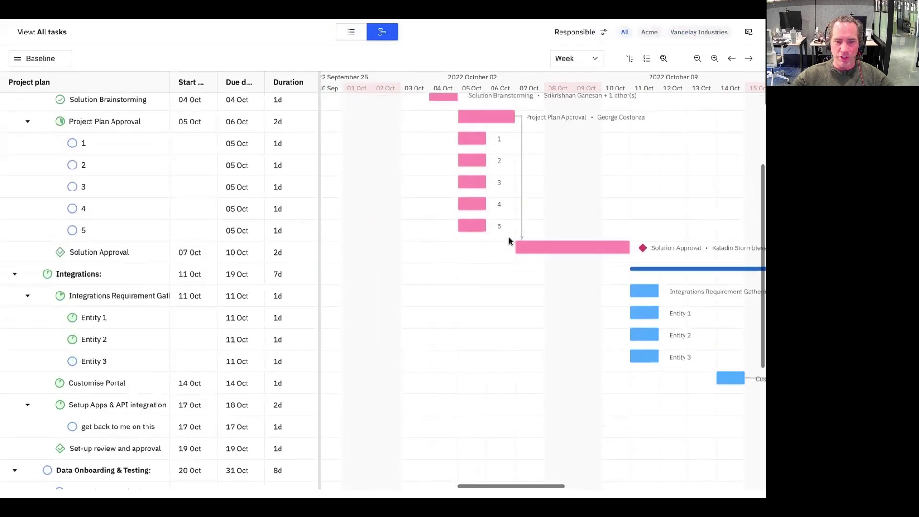
scroll(509, 238, "down", 3)
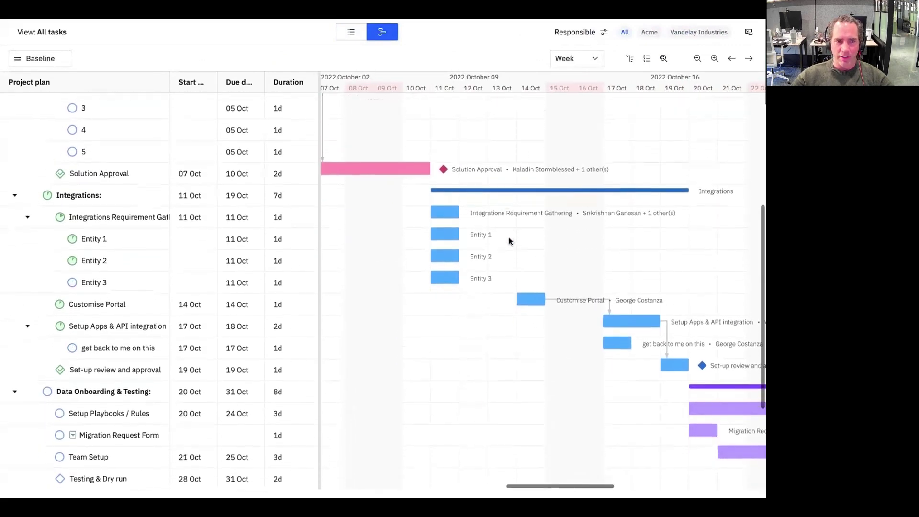
scroll(510, 237, "down", 5)
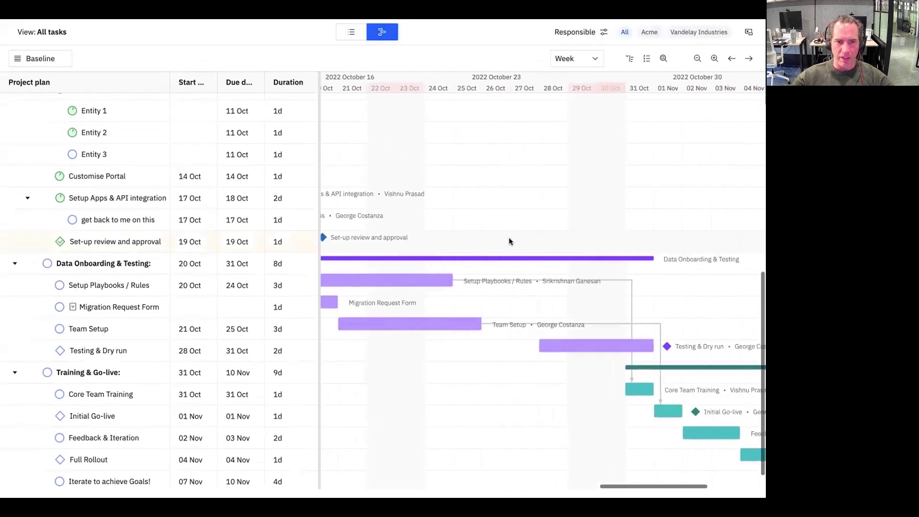
scroll(509, 237, "down", 1)
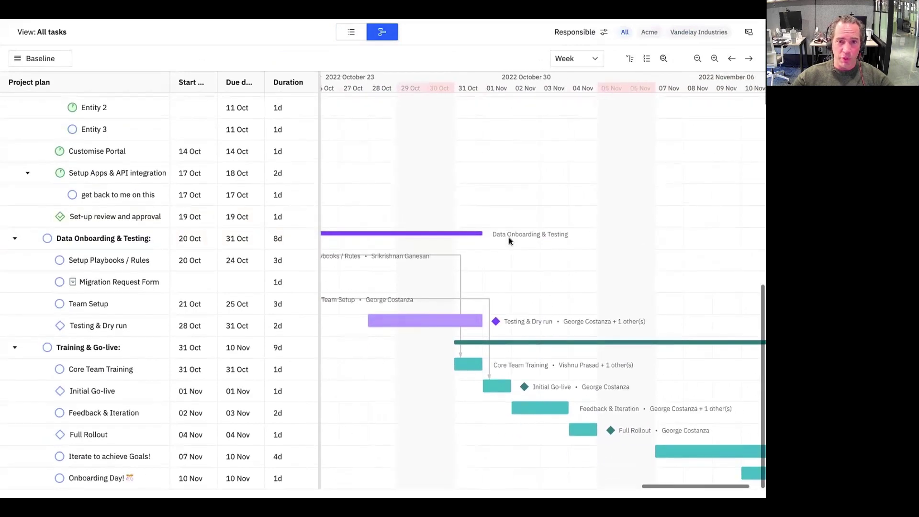
scroll(509, 238, "up", 10)
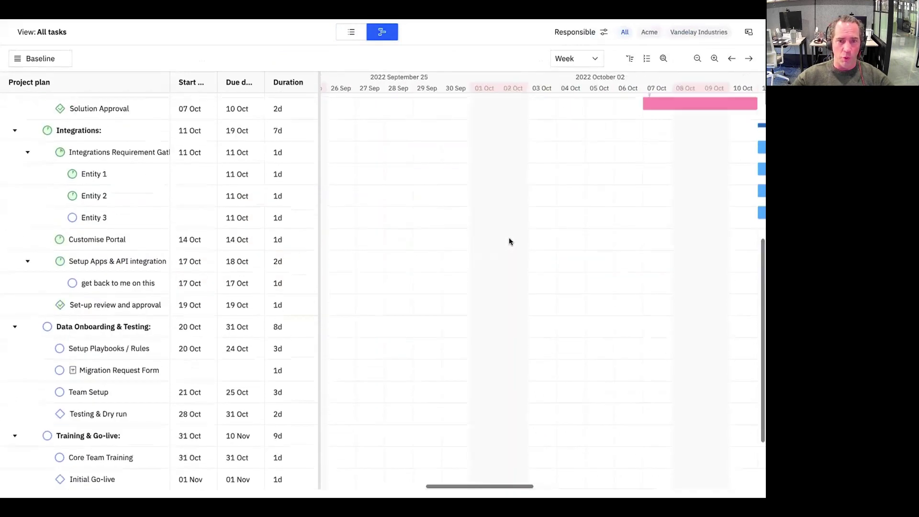
scroll(509, 242, "up", 5)
scroll(510, 239, "right", 2)
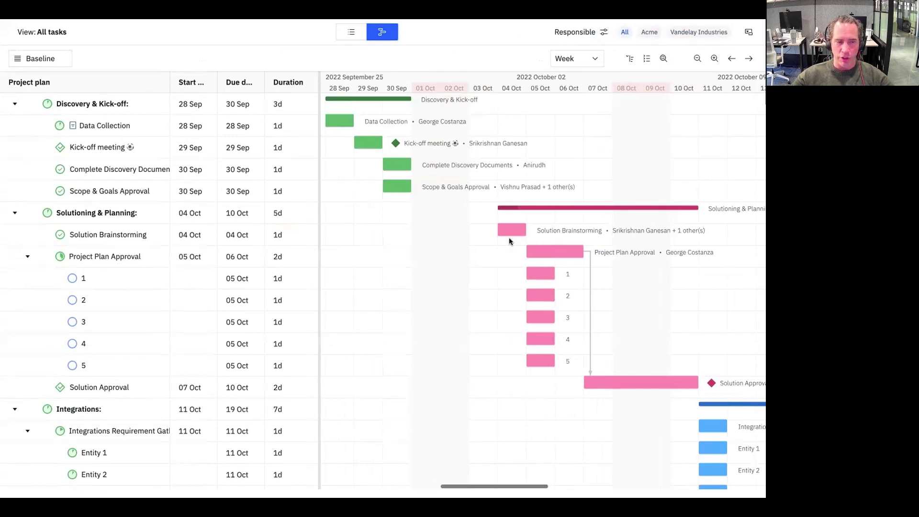
Examine the Gantt bars and dependency links from Solutioning & Planning through Onboarding Day, and return to the timeline's start.
scroll(556, 316, "right", 5)
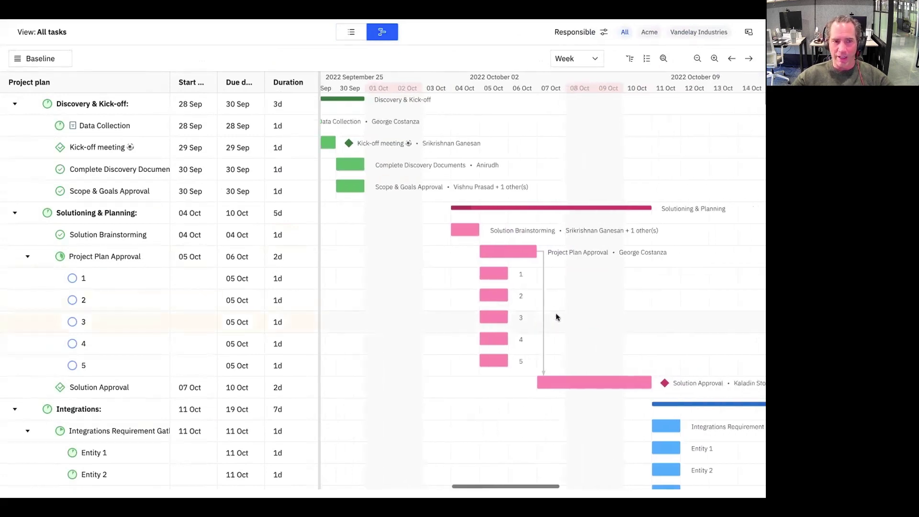
scroll(516, 373, "down", 4)
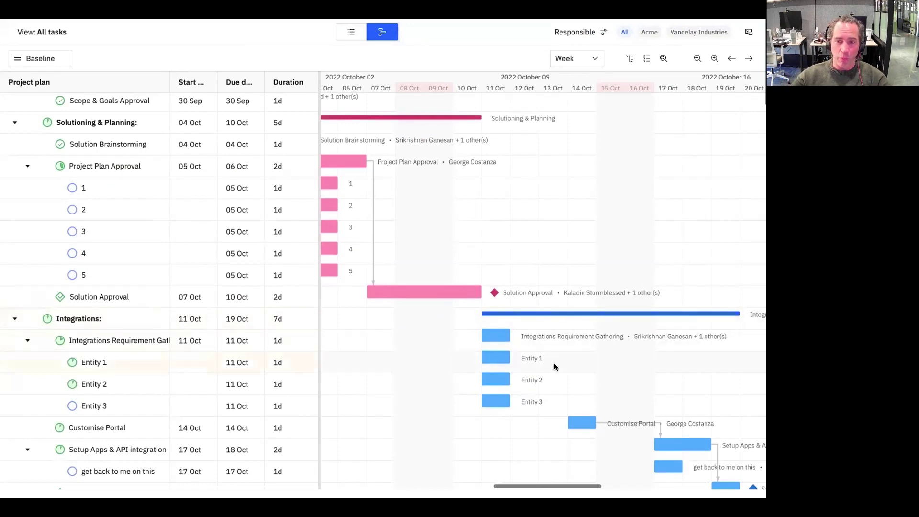
scroll(554, 367, "right", 5)
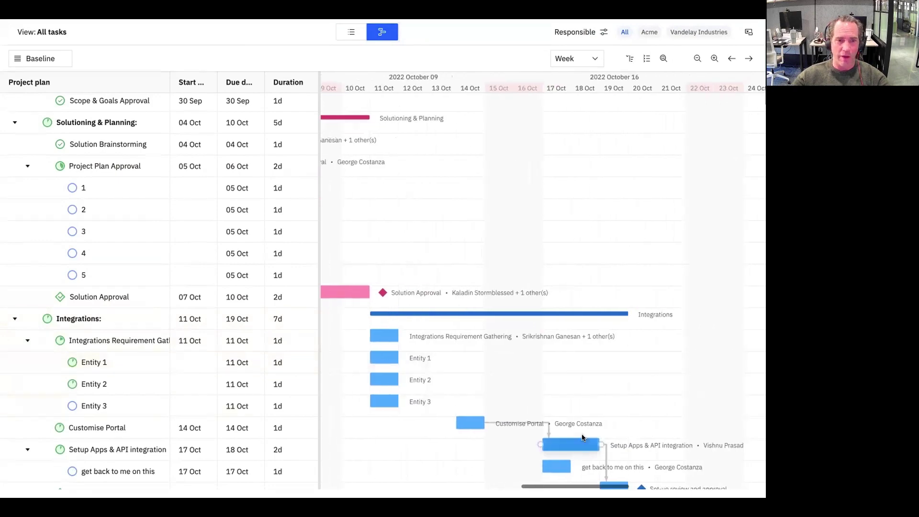
scroll(685, 421, "down", 5)
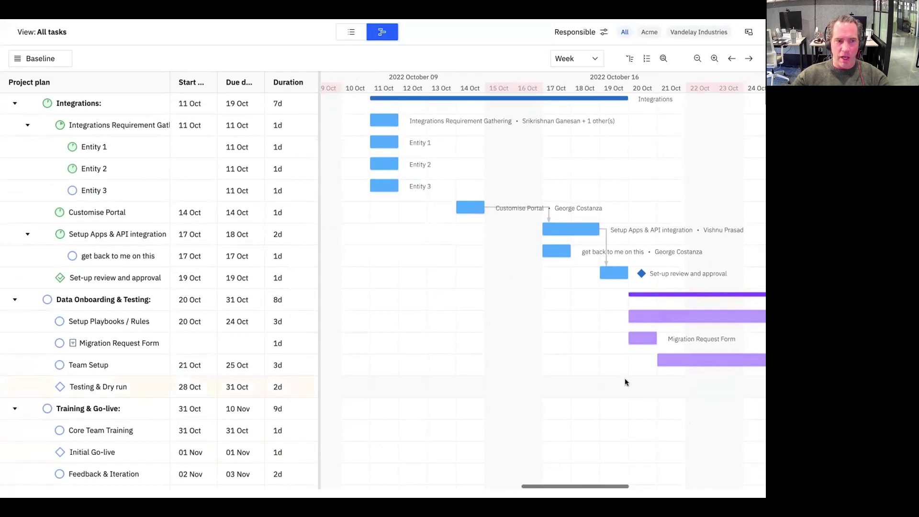
scroll(626, 382, "down", 2)
scroll(626, 382, "right", 6)
scroll(625, 382, "up", 1)
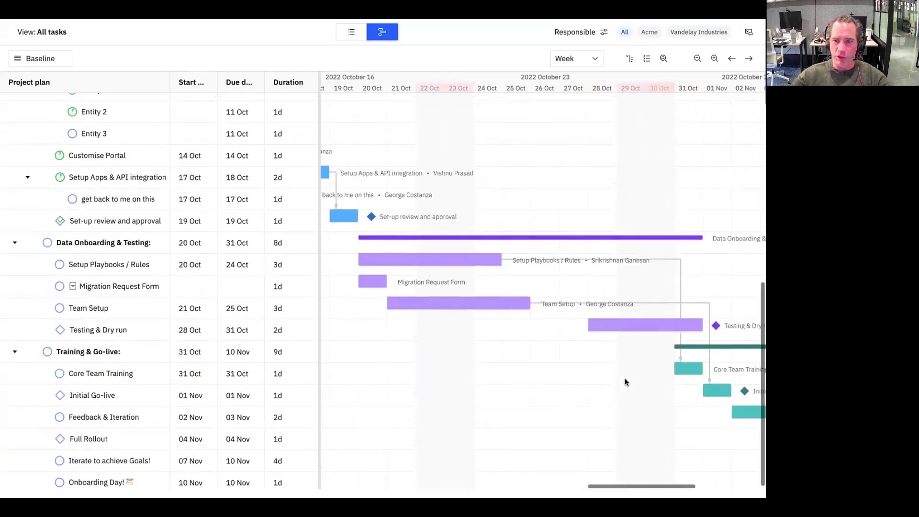
scroll(559, 335, "left", 10)
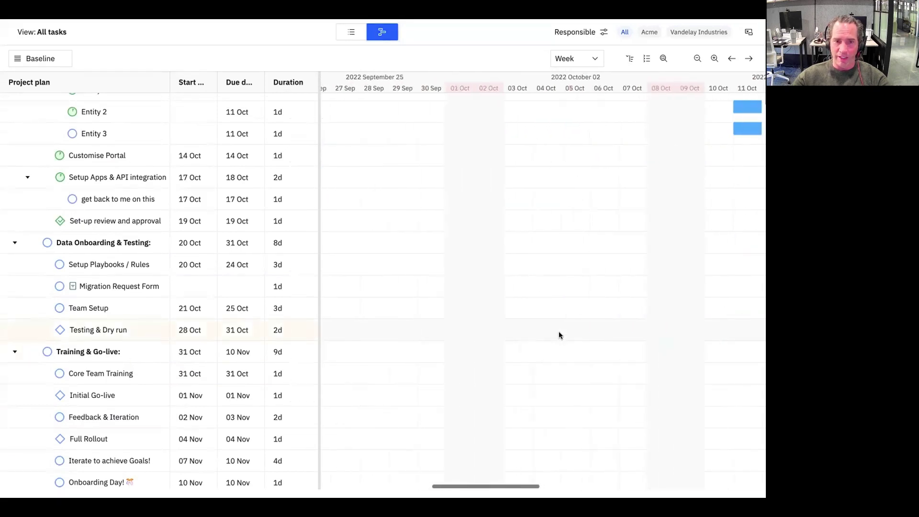
scroll(559, 335, "up", 10)
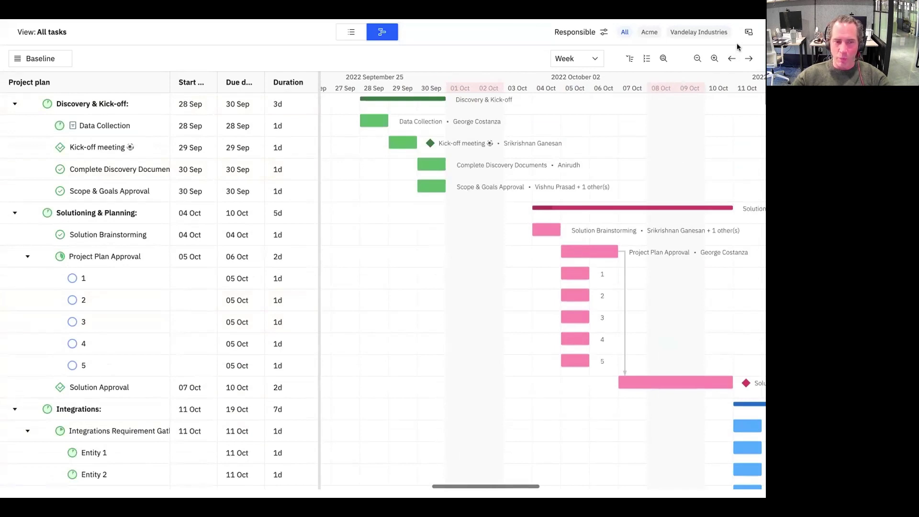
Zoom out the Gantt timeline one level and examine the phases from Integrations through Training & Go-live.
left_click(698, 58)
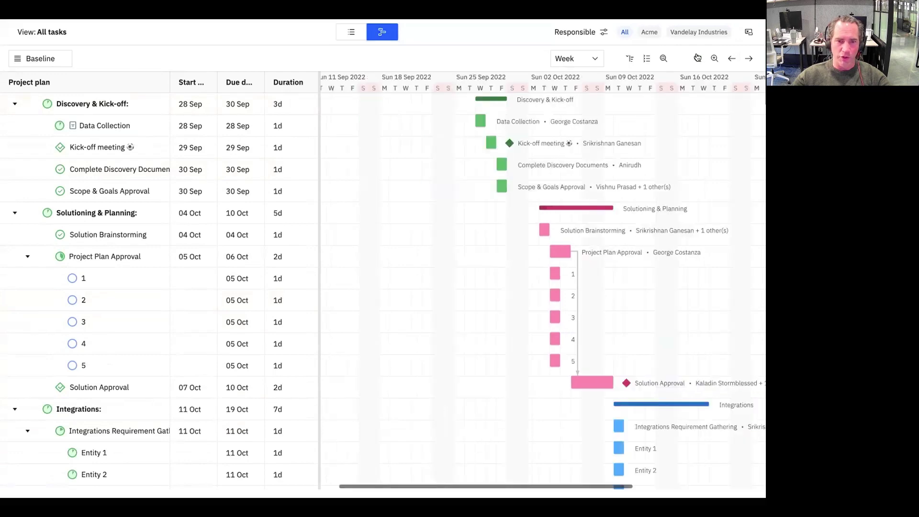
scroll(670, 246, "down", 5)
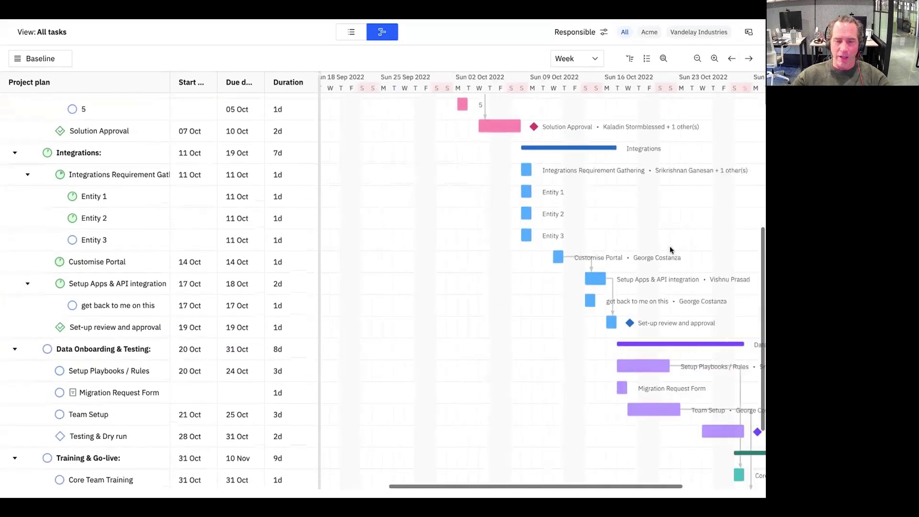
scroll(671, 249, "down", 3)
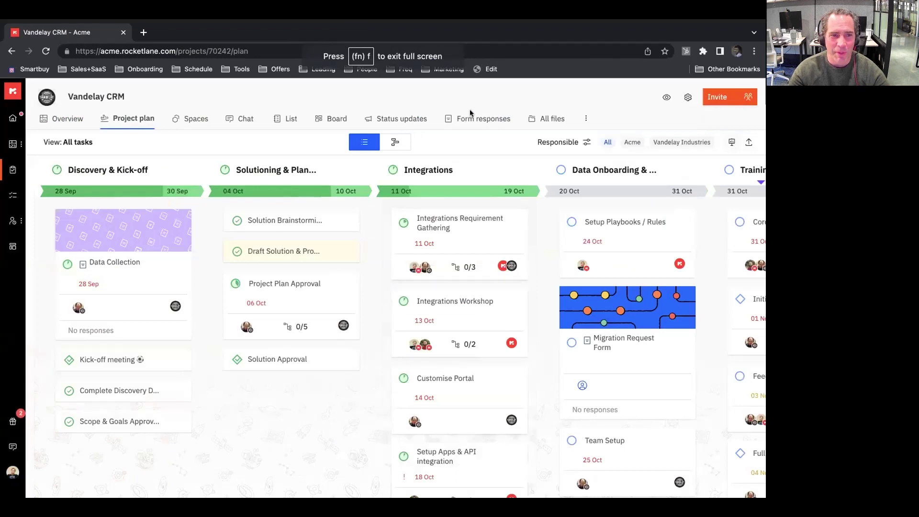
Open the project overview and examine the full set of Project Info fields, from Salesforce Info through LS Info.
left_click(60, 123)
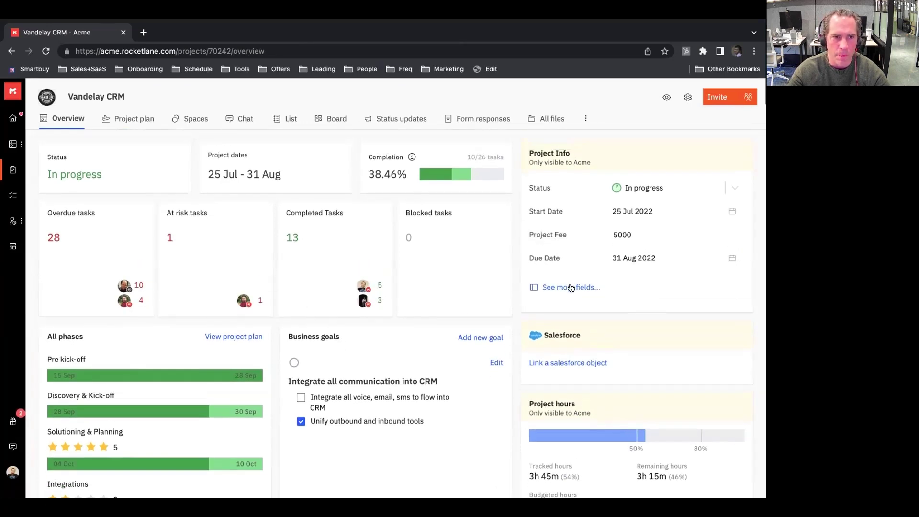
left_click(571, 288)
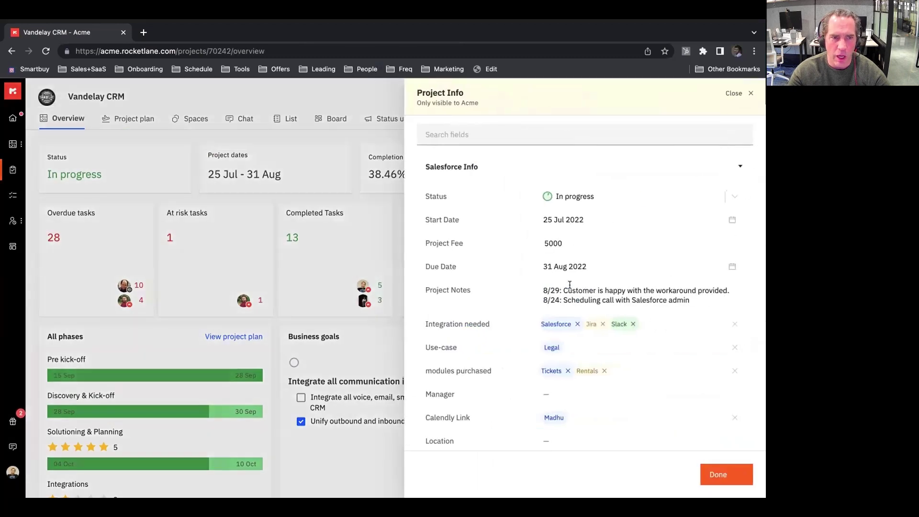
scroll(571, 328, "down", 3)
scroll(572, 331, "down", 1)
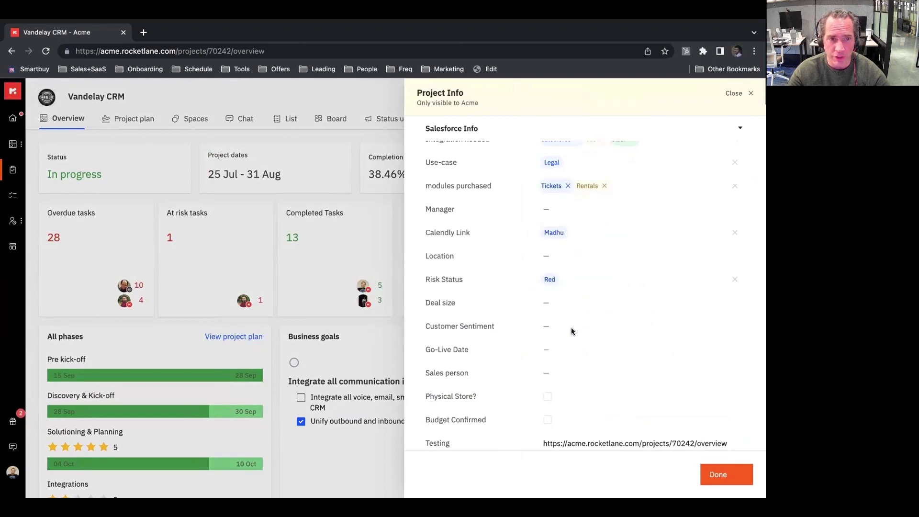
scroll(572, 331, "down", 10)
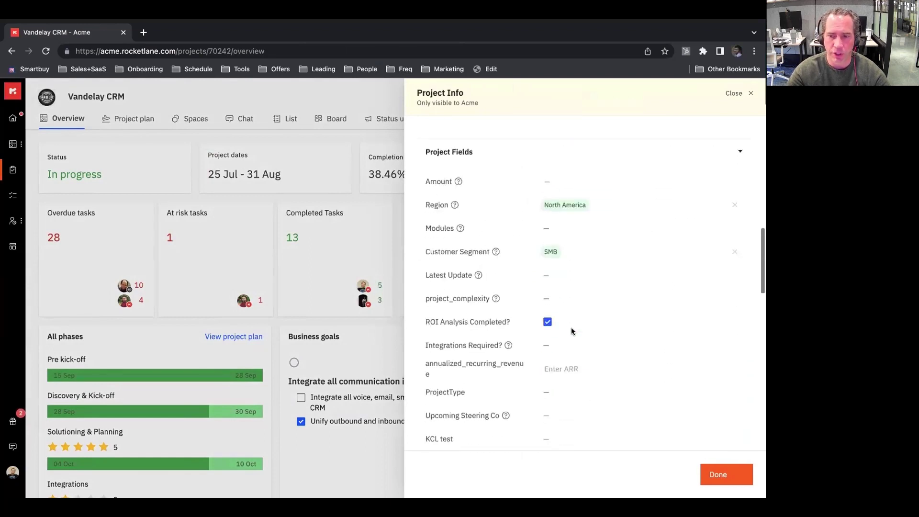
scroll(572, 331, "down", 5)
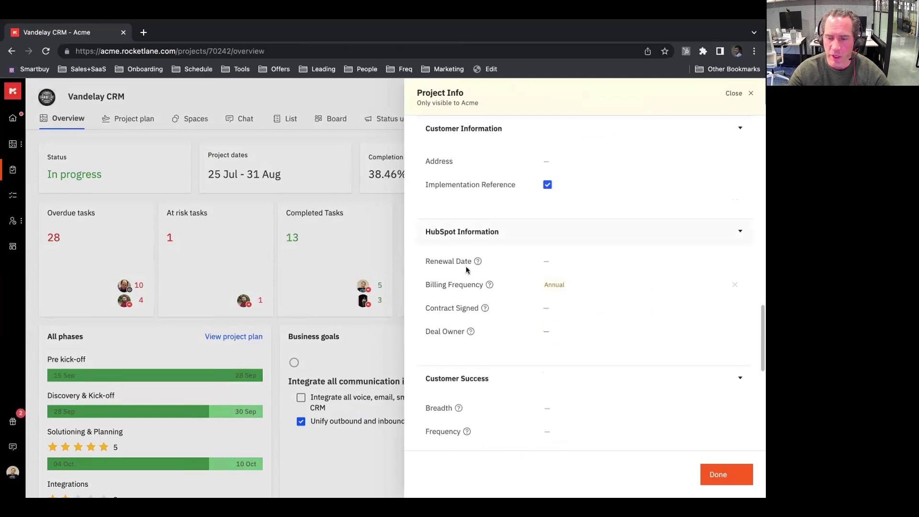
scroll(524, 323, "up", 4)
scroll(524, 323, "down", 10)
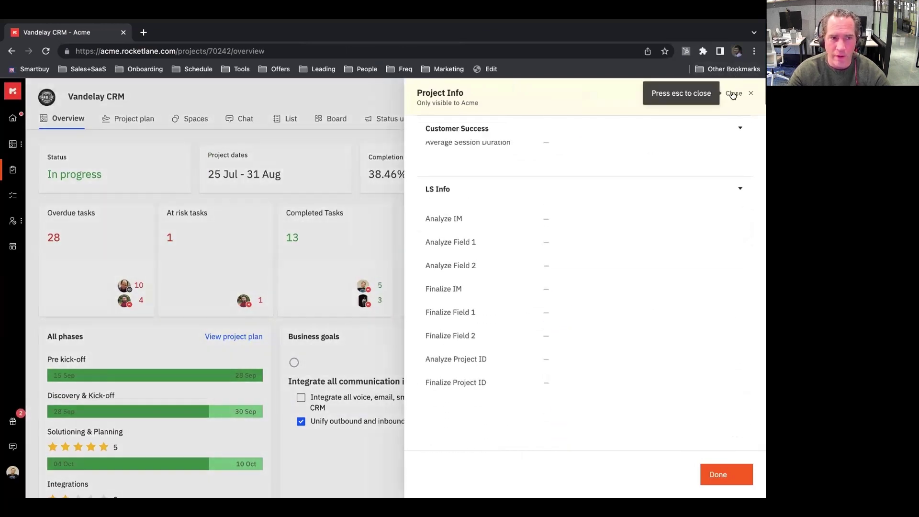
left_click(733, 94)
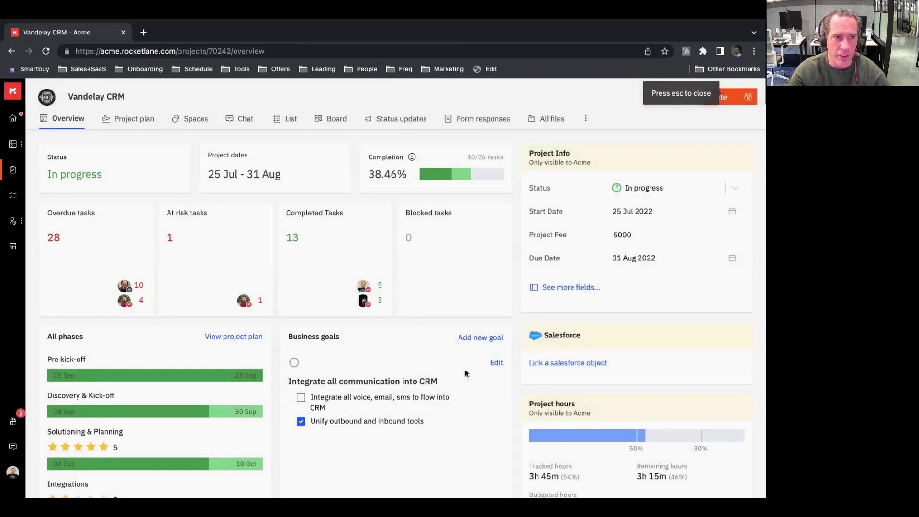
Examine the overview's phases, business goals, status updates, overdue, at-risk and blocked tasks, project hours and team members.
scroll(464, 371, "down", 5)
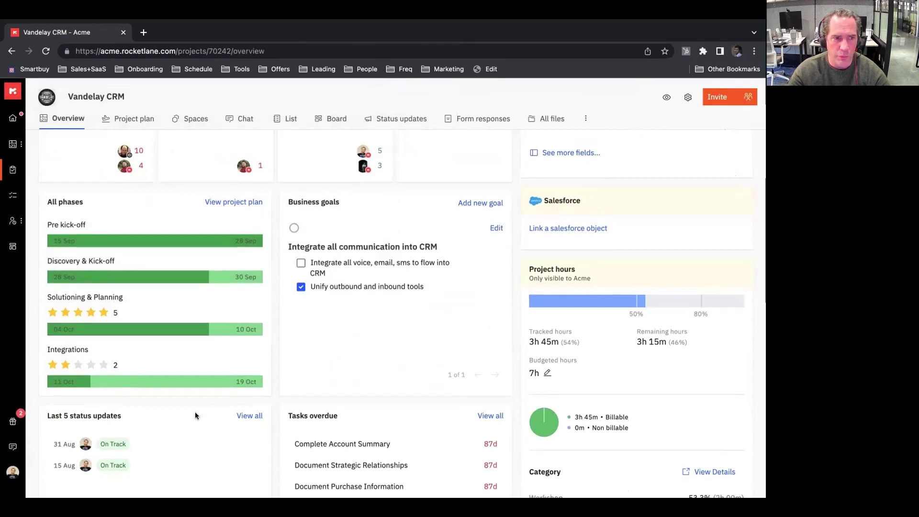
scroll(195, 414, "down", 5)
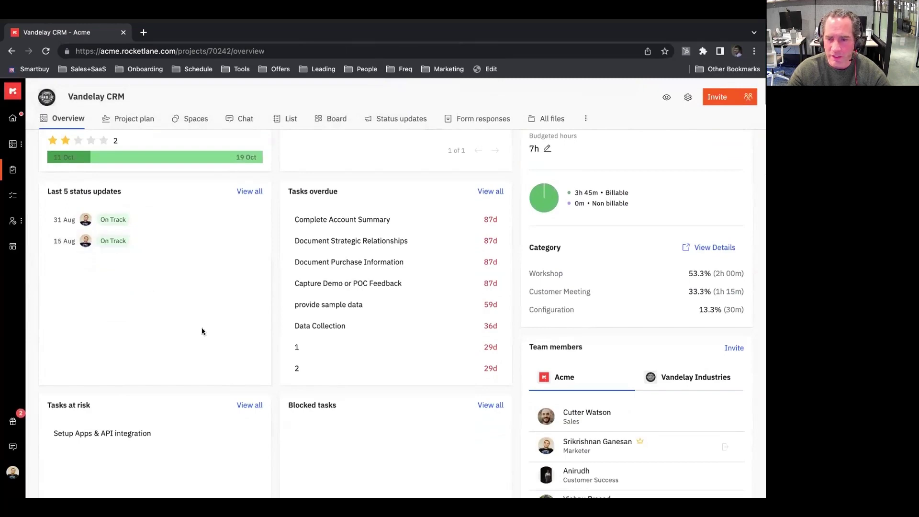
scroll(236, 400, "down", 3)
scroll(236, 398, "up", 10)
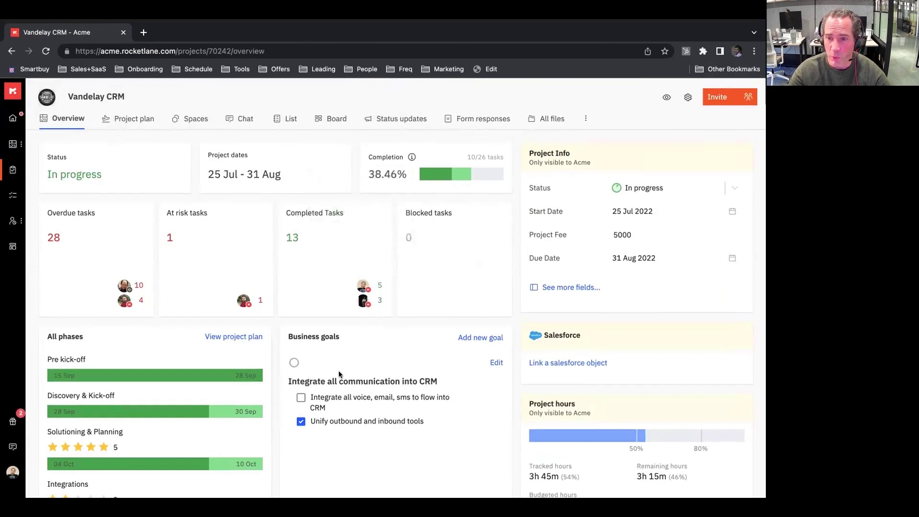
scroll(271, 386, "down", 14)
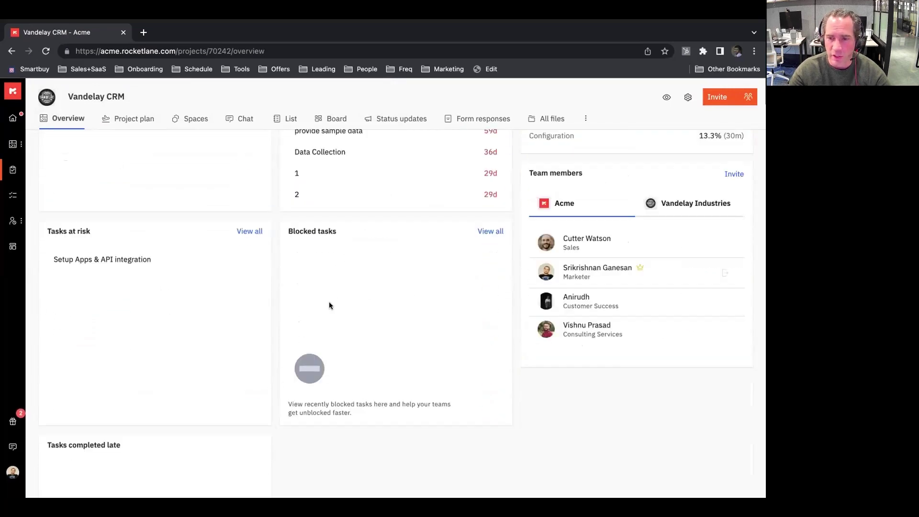
scroll(329, 304, "up", 5)
scroll(326, 311, "up", 6)
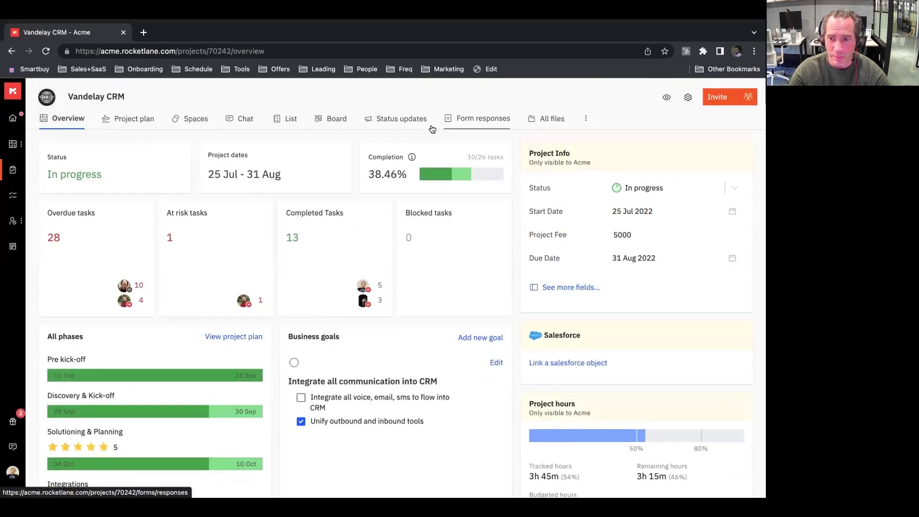
Preview the project as the customer Vandelay Industries and examine its project plan in that view.
left_click(665, 99)
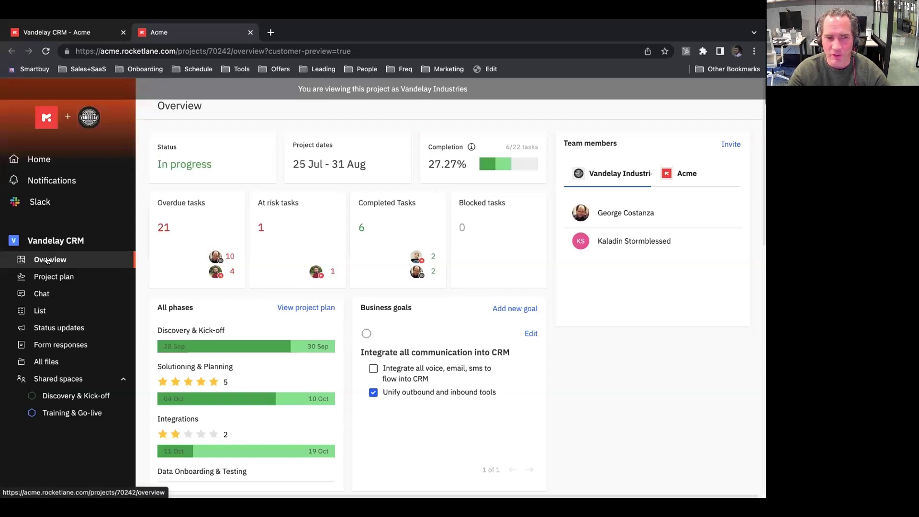
left_click(72, 277)
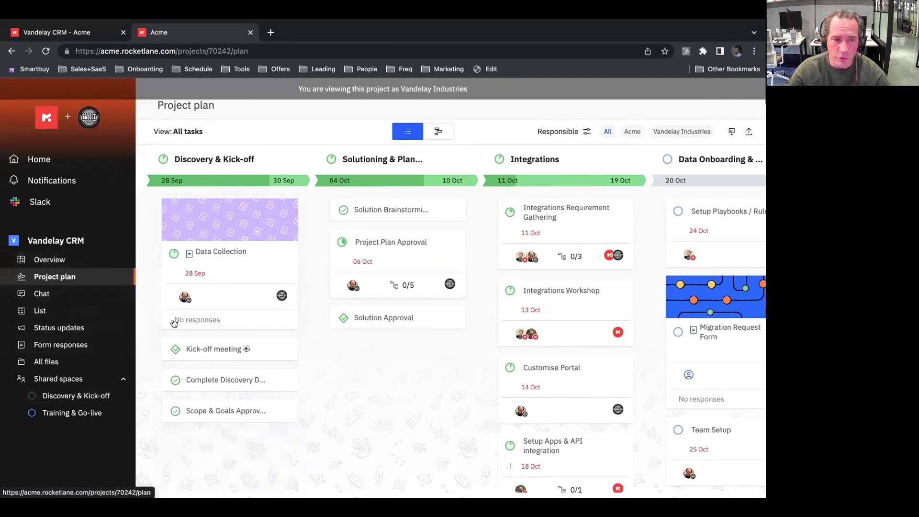
scroll(320, 365, "right", 3)
scroll(320, 365, "left", 3)
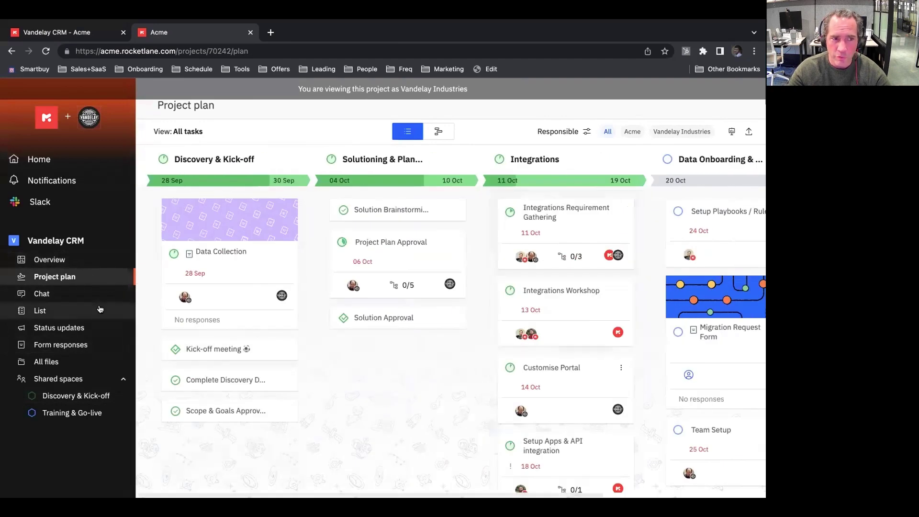
Open the customer view's chat and read the messages in the Vandelay CRM general conversation.
left_click(55, 296)
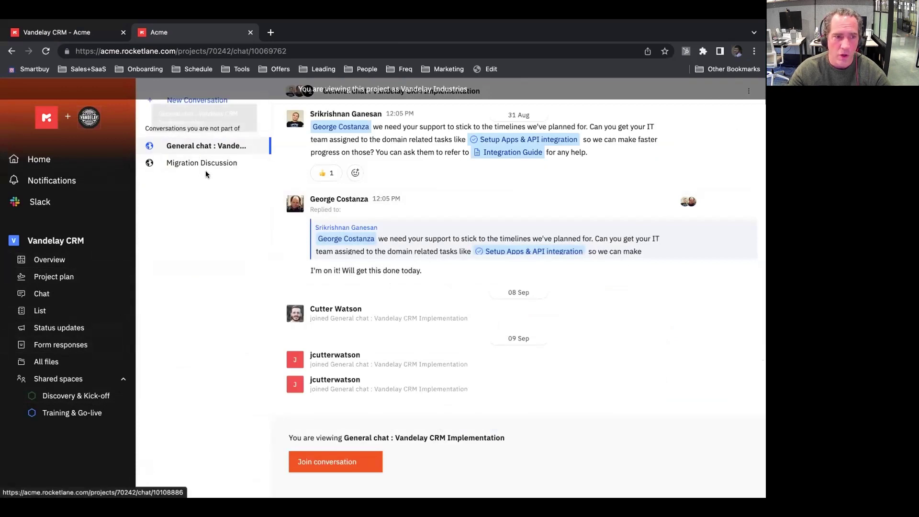
scroll(418, 223, "up", 3)
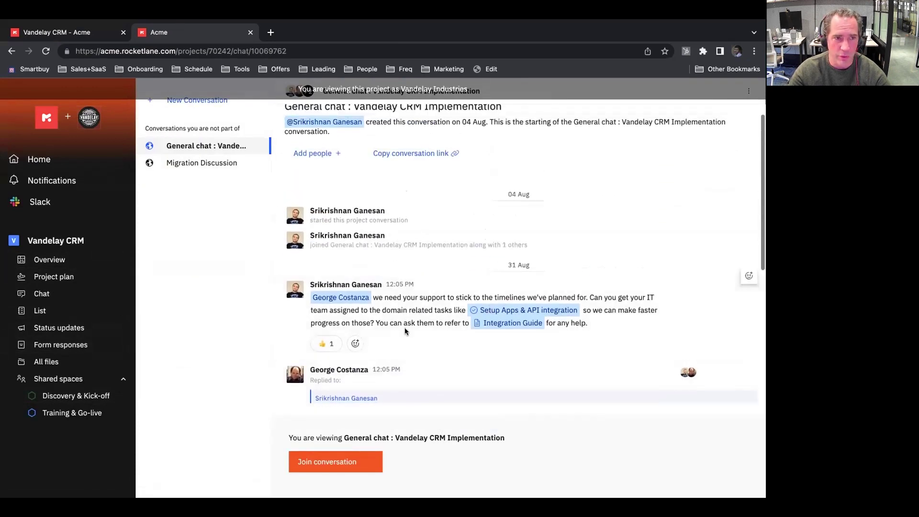
scroll(401, 332, "down", 1)
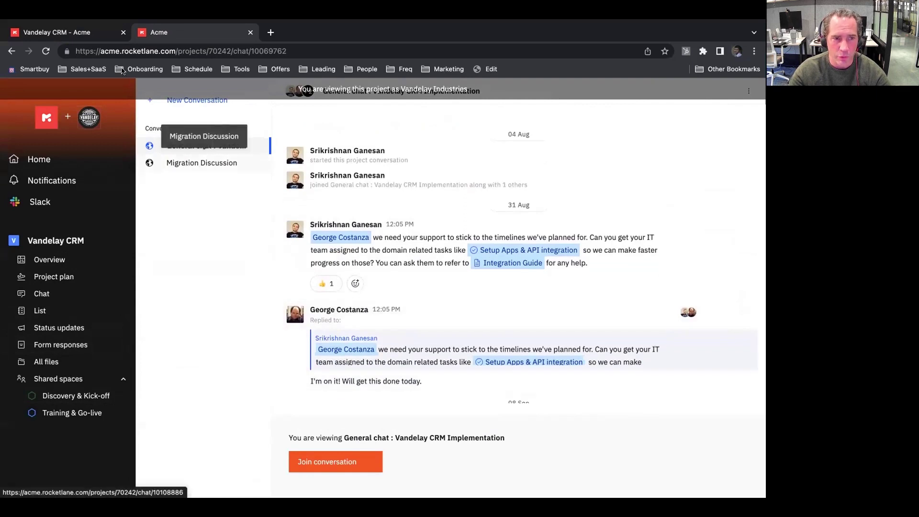
Return to the internal Vandelay CRM project and open the Customise Portal task from its project plan.
left_click(61, 30)
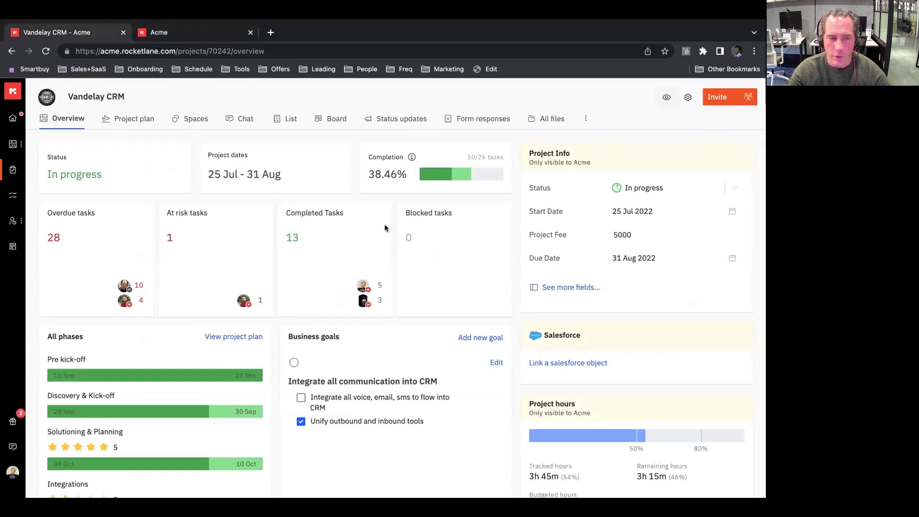
left_click(128, 120)
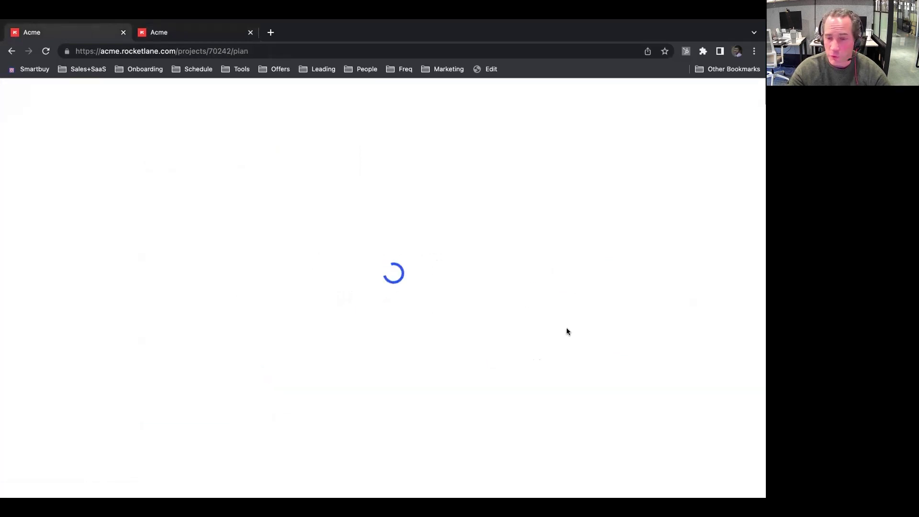
scroll(515, 378, "right", 5)
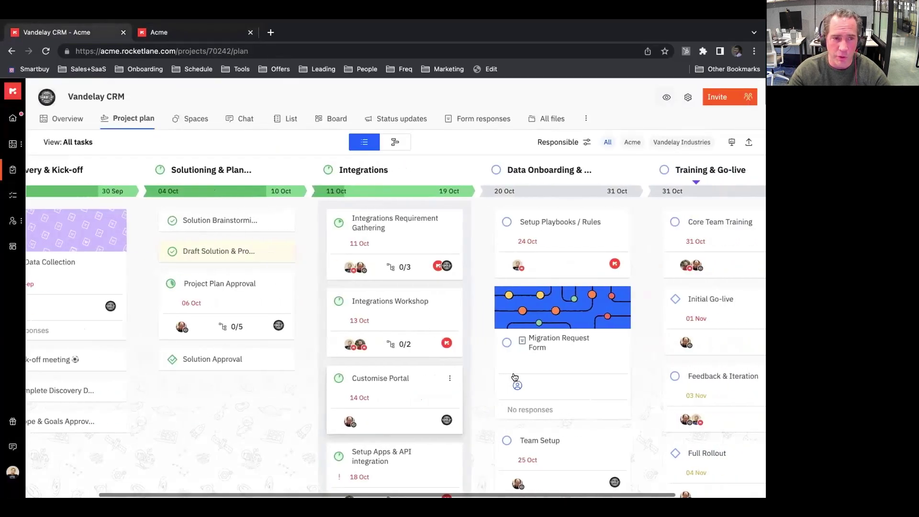
left_click(295, 391)
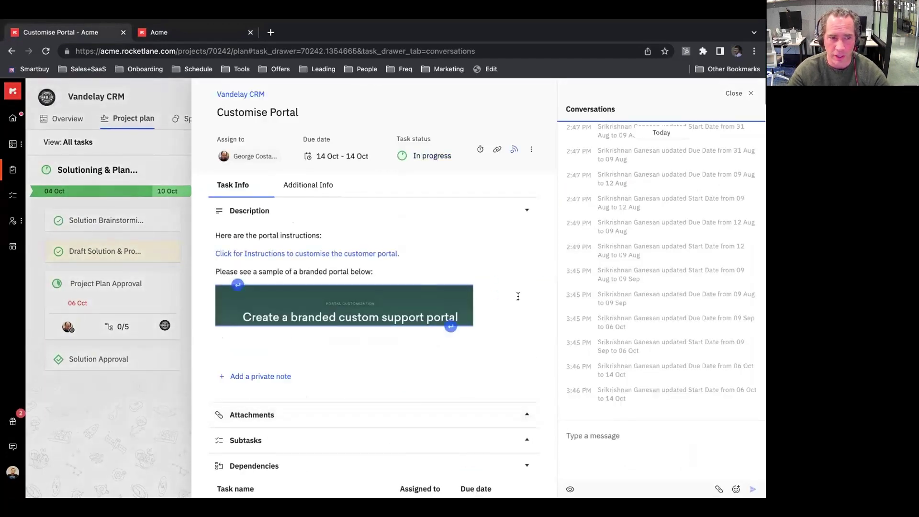
Read the Customise Portal task's conversation and switch its message composer to private messaging.
scroll(626, 305, "up", 3)
scroll(625, 305, "up", 5)
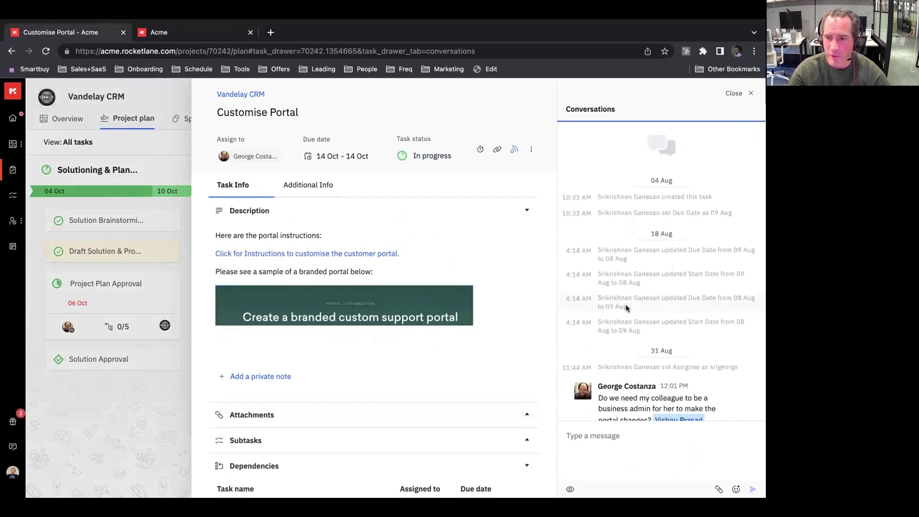
scroll(625, 304, "down", 5)
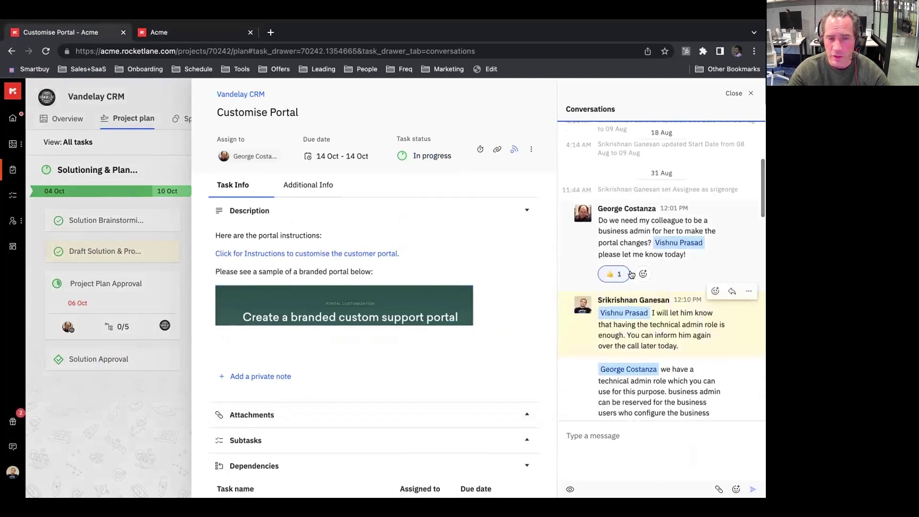
left_click(569, 488)
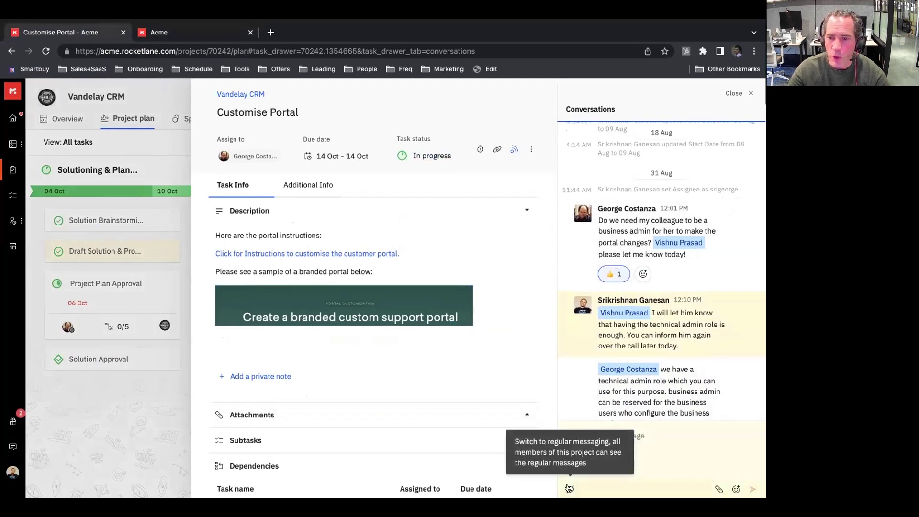
Switch the composer back to regular messaging and add a thumbs-up reaction to the 12:11 PM message about the technical admin role.
left_click(569, 488)
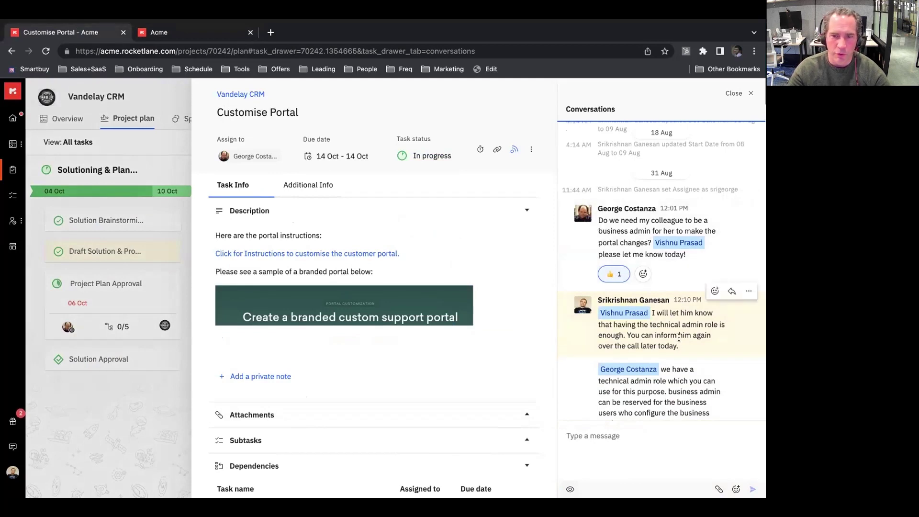
scroll(679, 336, "down", 2)
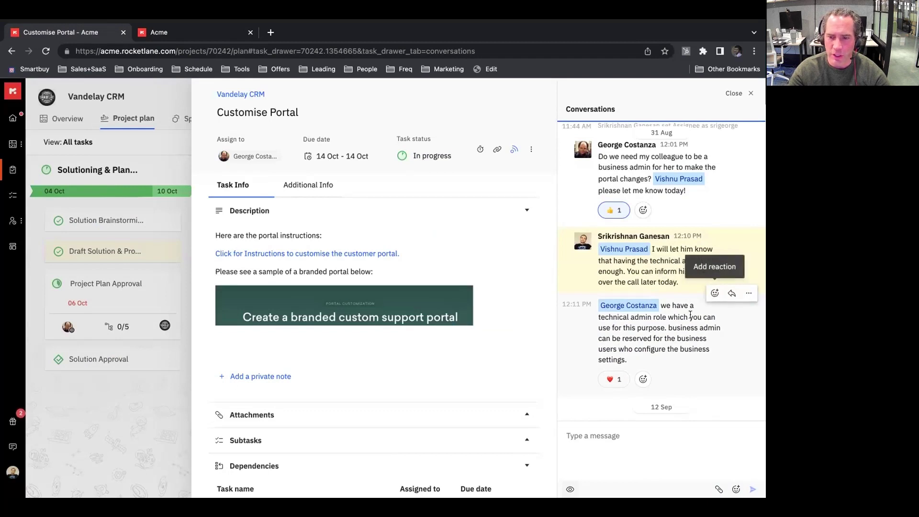
left_click(643, 379)
left_click(626, 358)
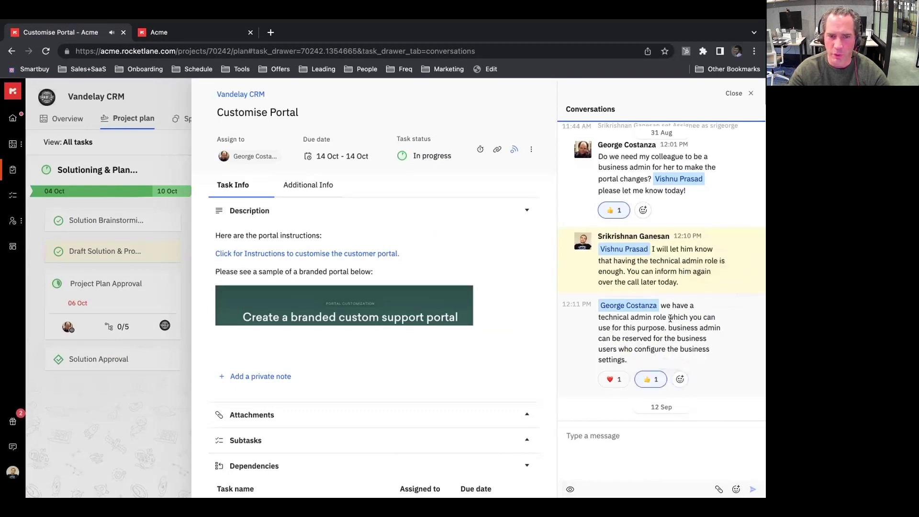
Try replying to the private 12:10 PM message and mentioning the Sales & SE Handoff document in the composer, discarding both drafts.
left_click(731, 229)
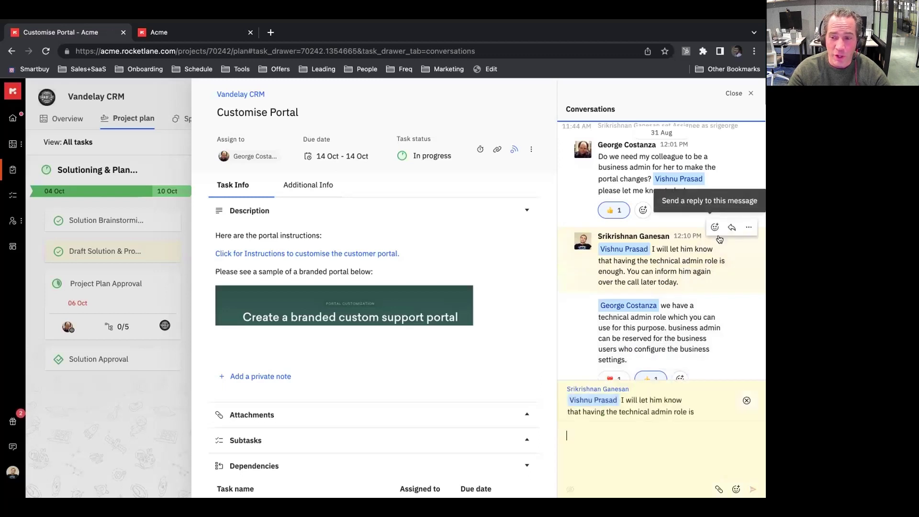
left_click(747, 401)
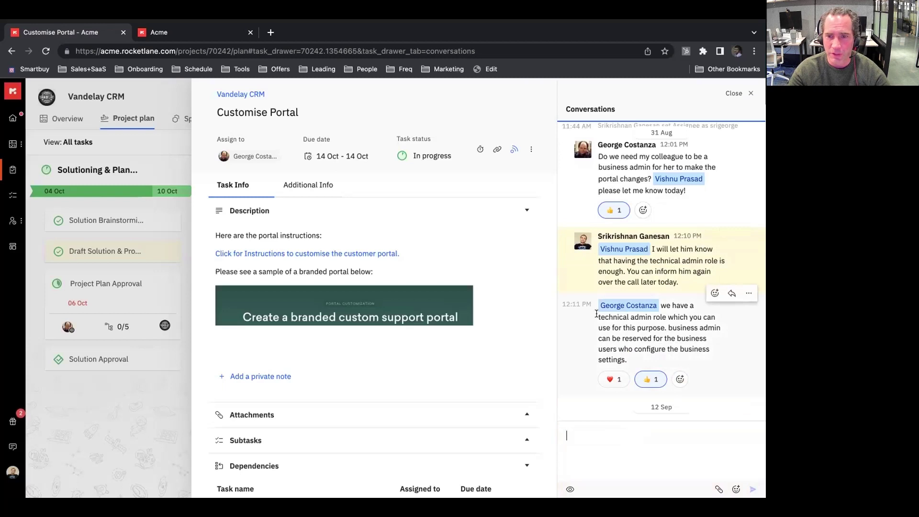
type("@")
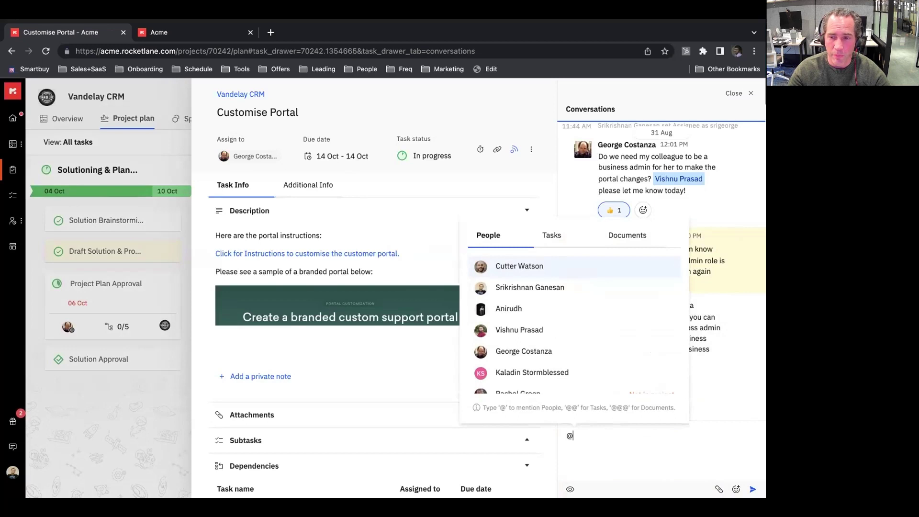
type("@")
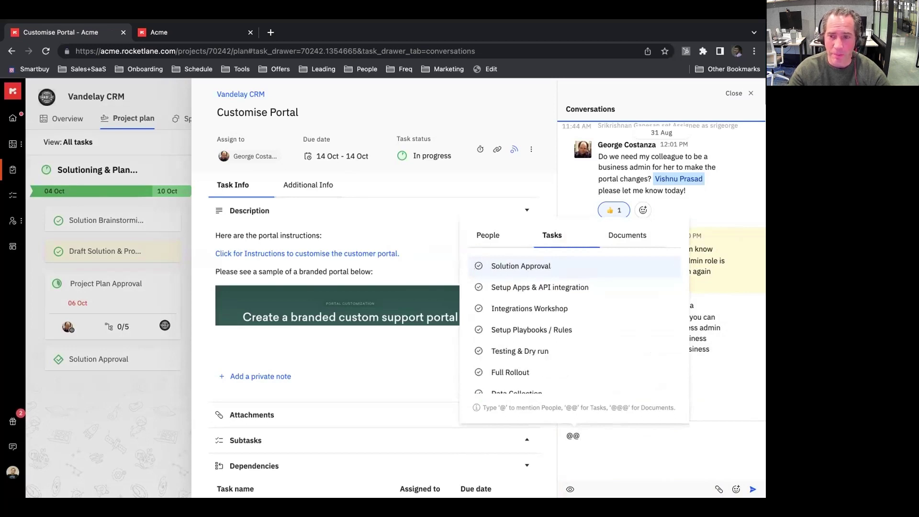
type("@")
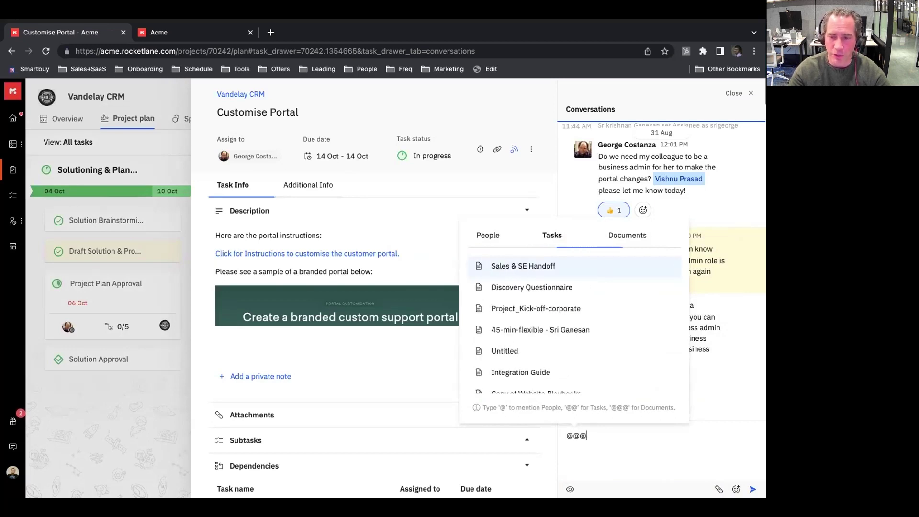
left_click(529, 264)
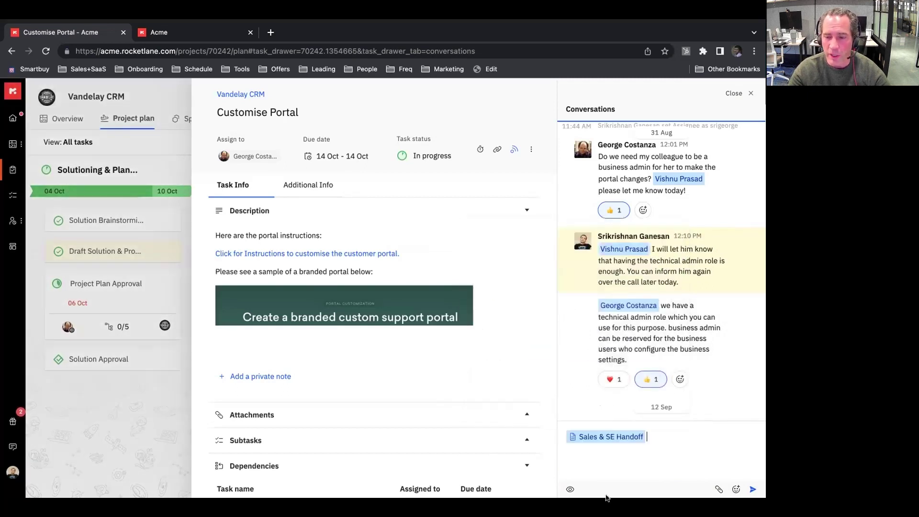
left_click_drag(677, 435, 522, 438)
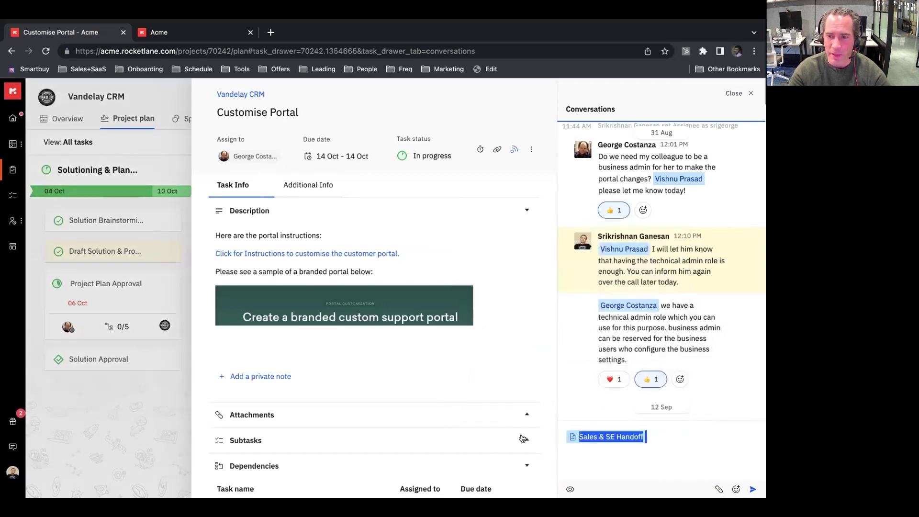
key("BackSpace")
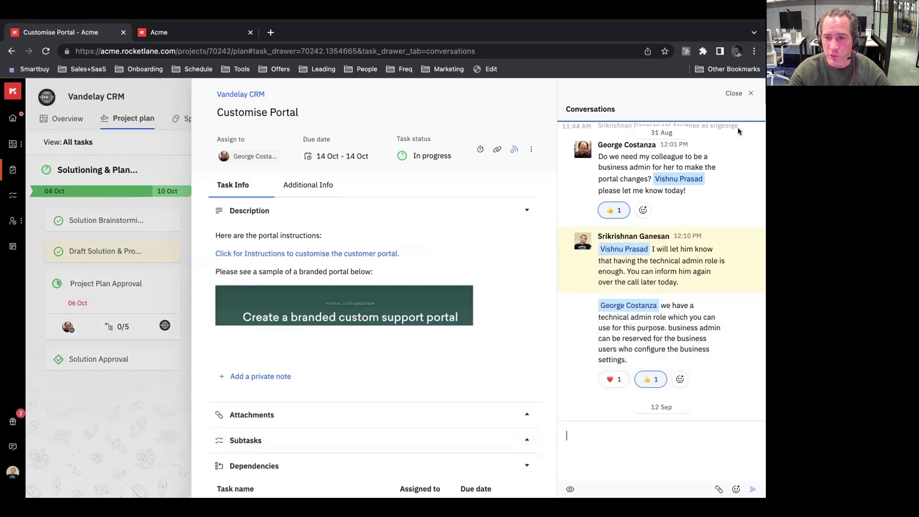
Read the project's general chat and view the Setup Apps & API integration task mentioned there, closing the task drawer when done.
left_click(727, 99)
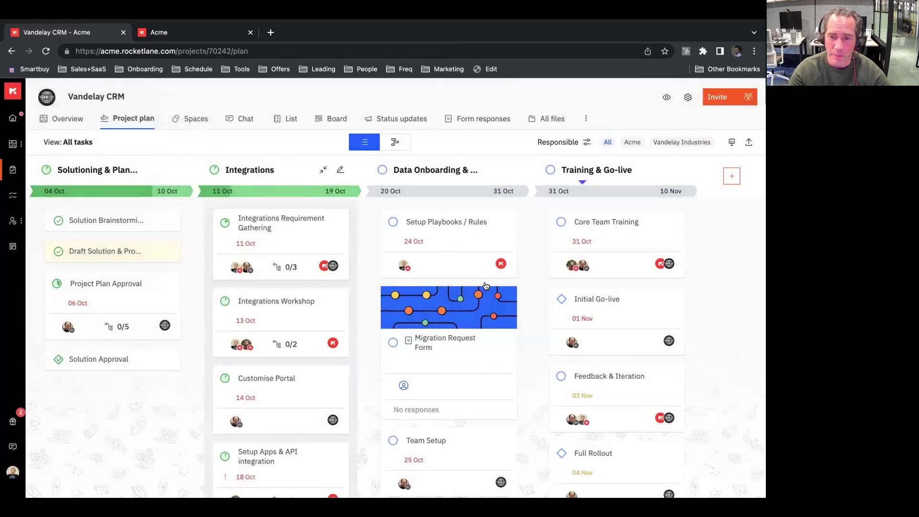
left_click(233, 122)
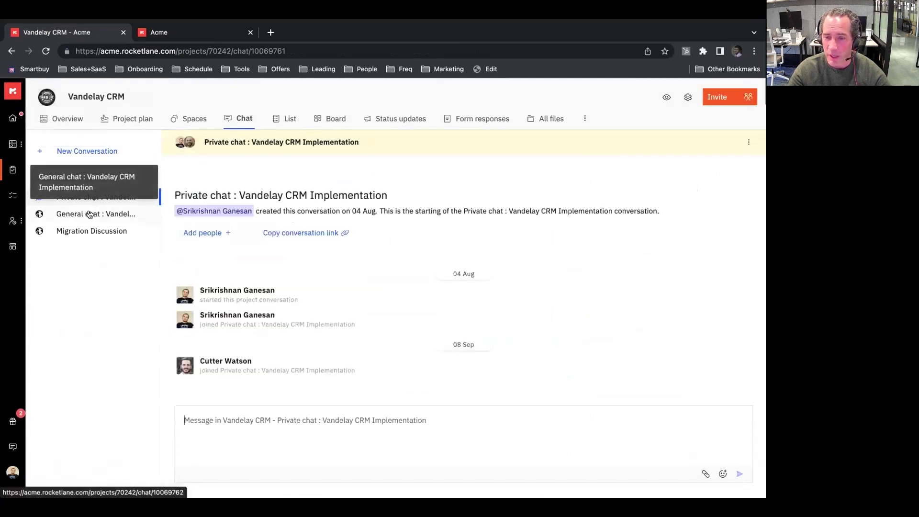
left_click(90, 214)
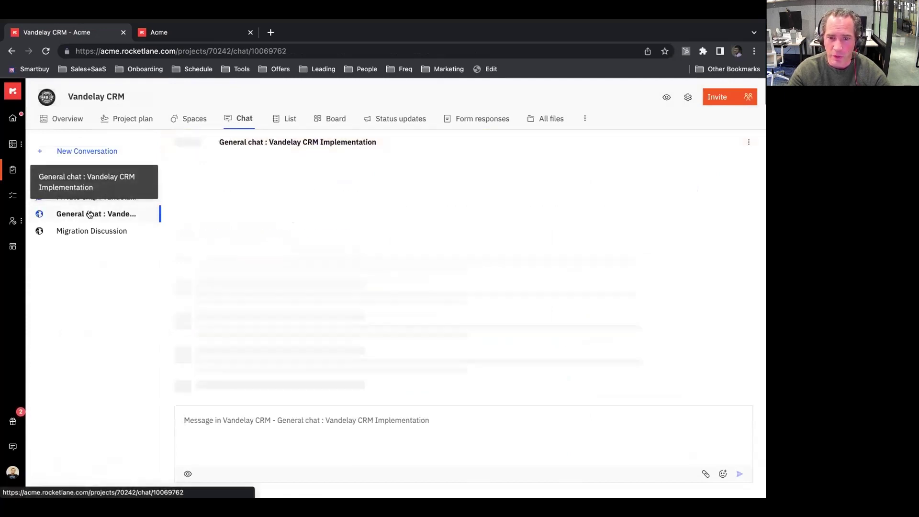
scroll(293, 343, "up", 2)
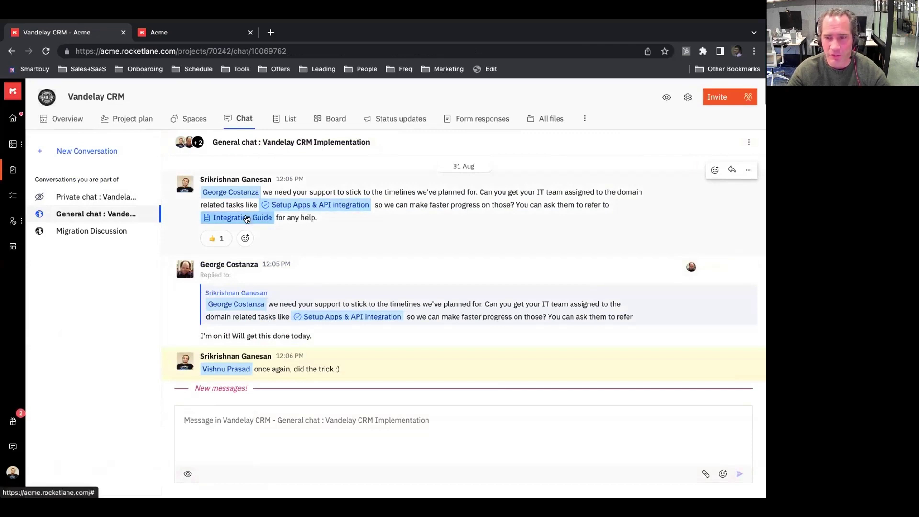
left_click(320, 205)
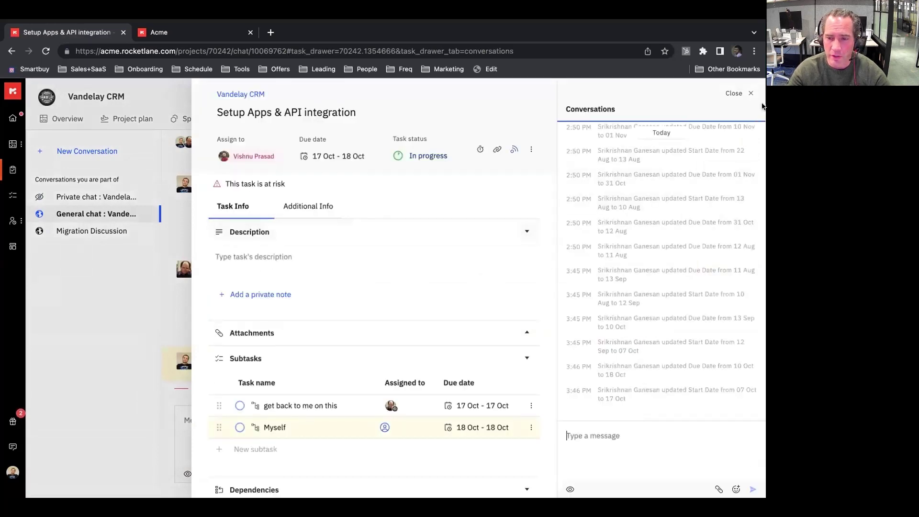
left_click(735, 93)
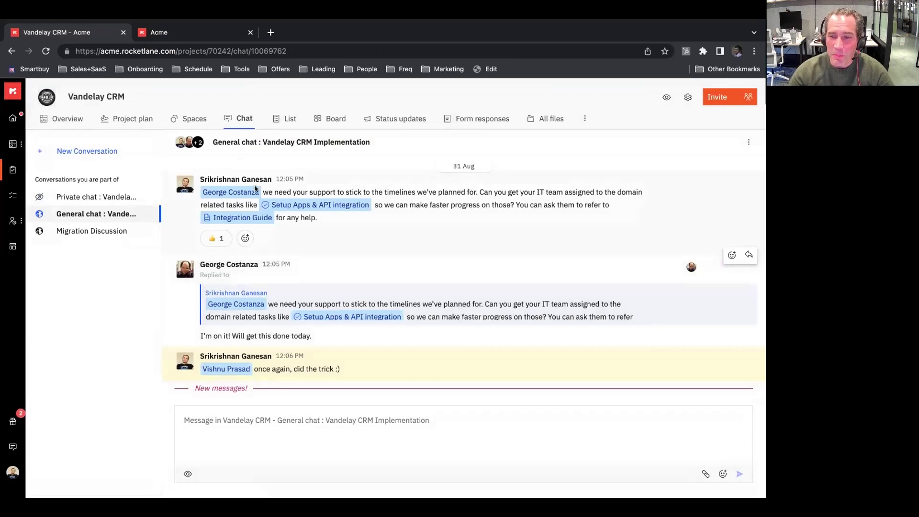
Switch to the Vandelay Industries customer view and look through its project task list.
left_click(158, 32)
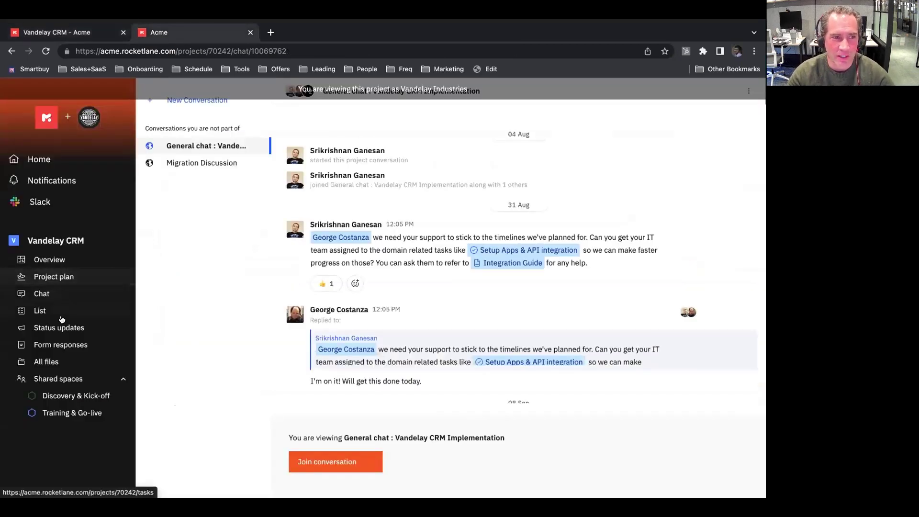
left_click(45, 312)
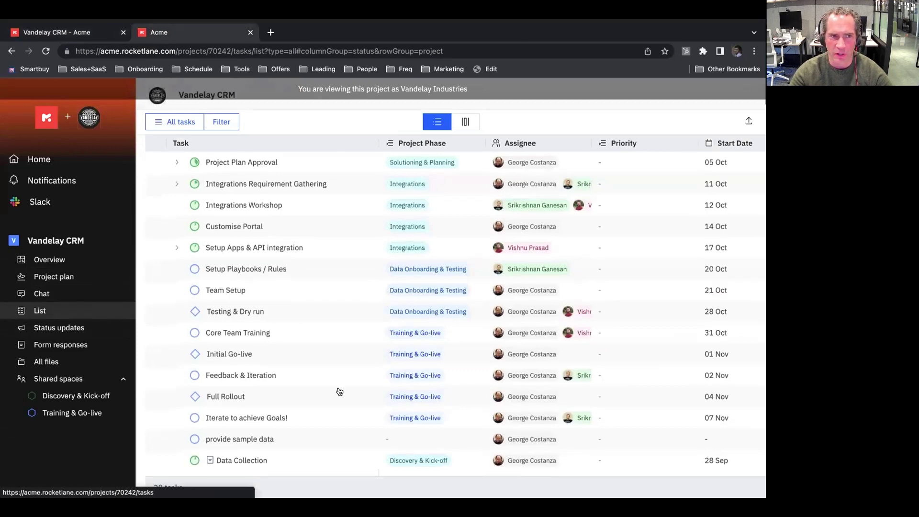
scroll(347, 398, "down", 10)
scroll(348, 401, "up", 10)
scroll(348, 400, "right", 1)
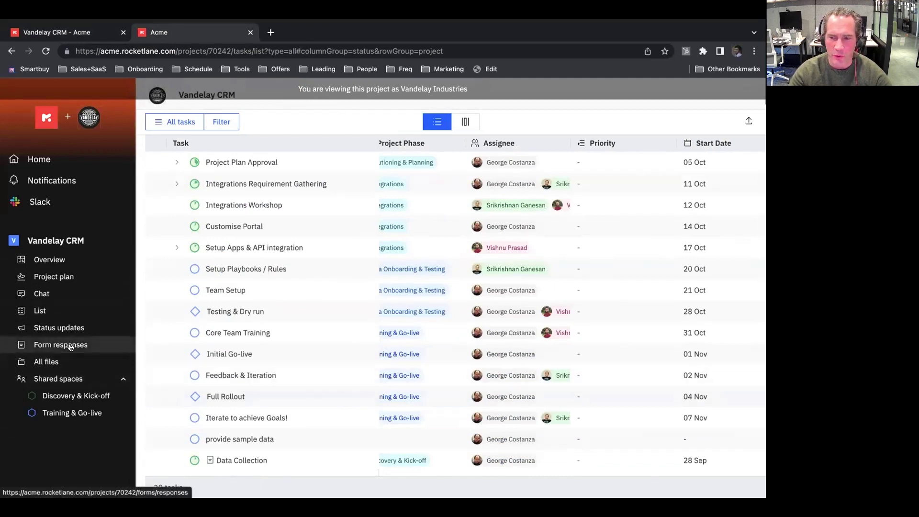
Open the customer view's Bi-Weekly Update status update and read its accomplished, blocked and upcoming task sections.
left_click(62, 328)
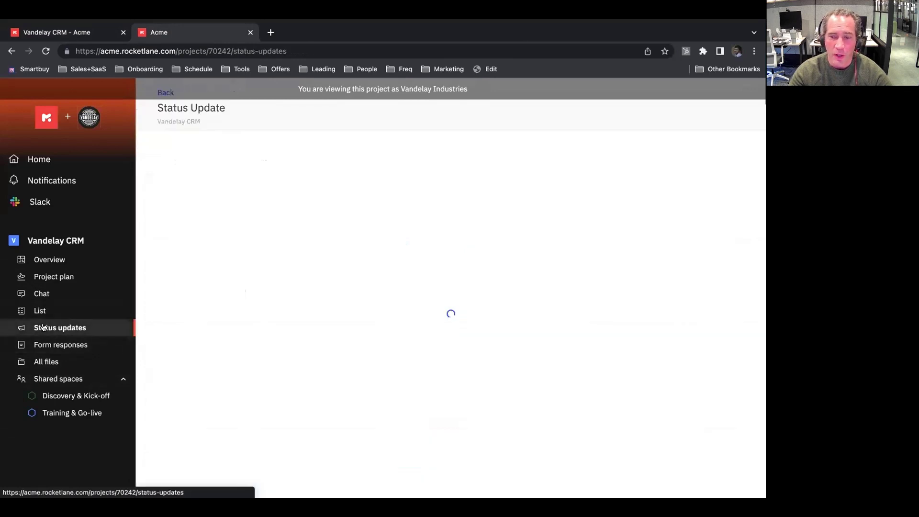
left_click(191, 220)
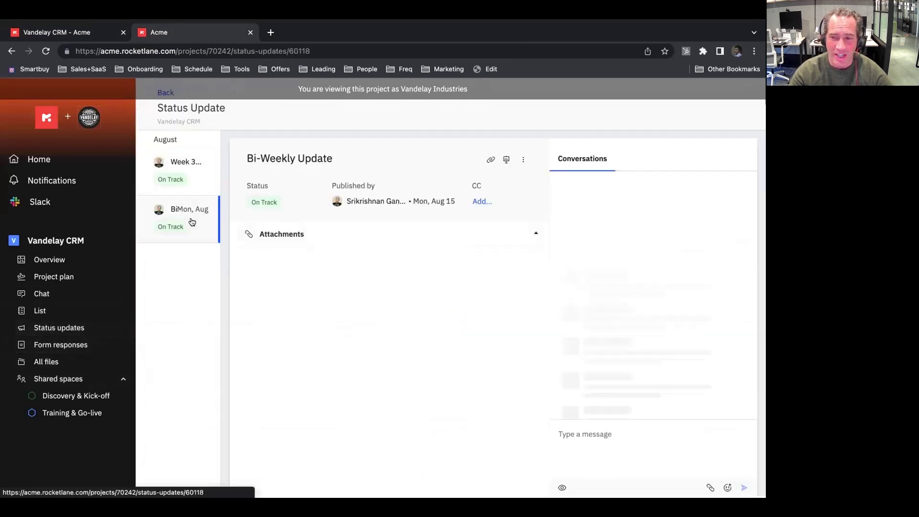
scroll(388, 282, "down", 3)
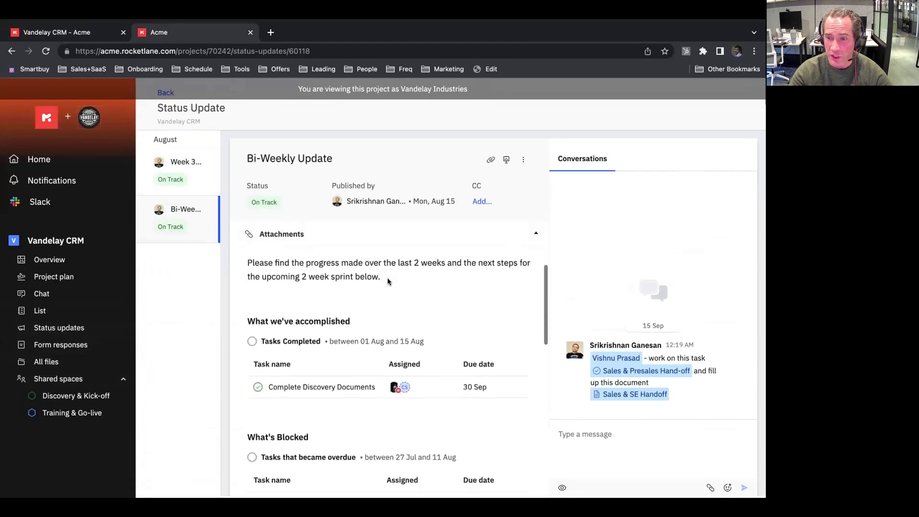
scroll(345, 357, "down", 5)
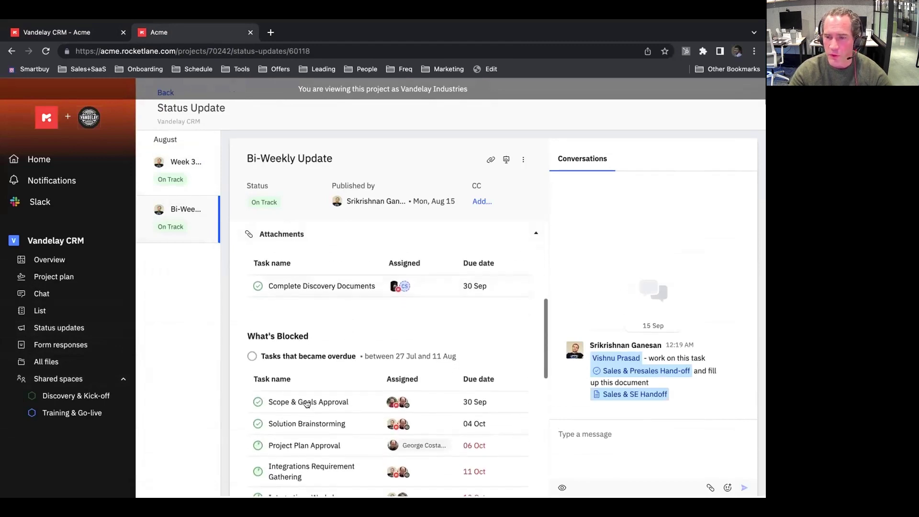
scroll(311, 421, "down", 8)
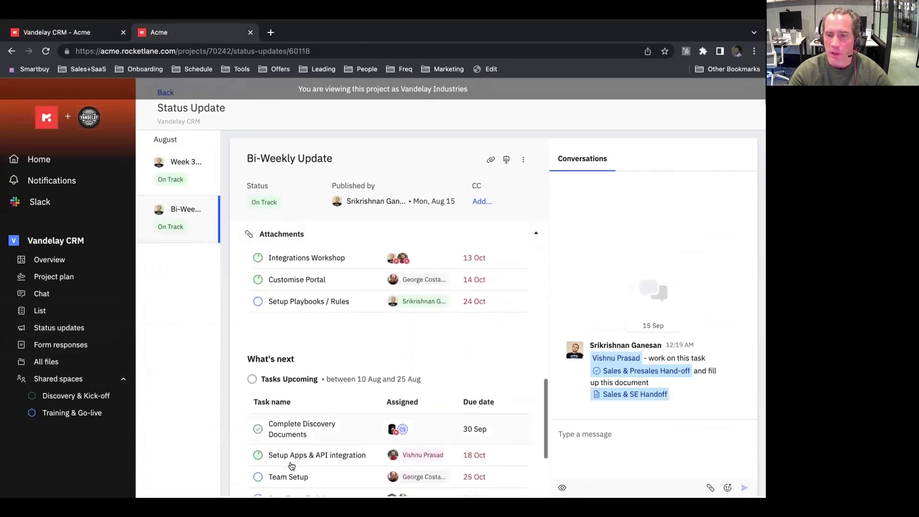
scroll(292, 466, "up", 5)
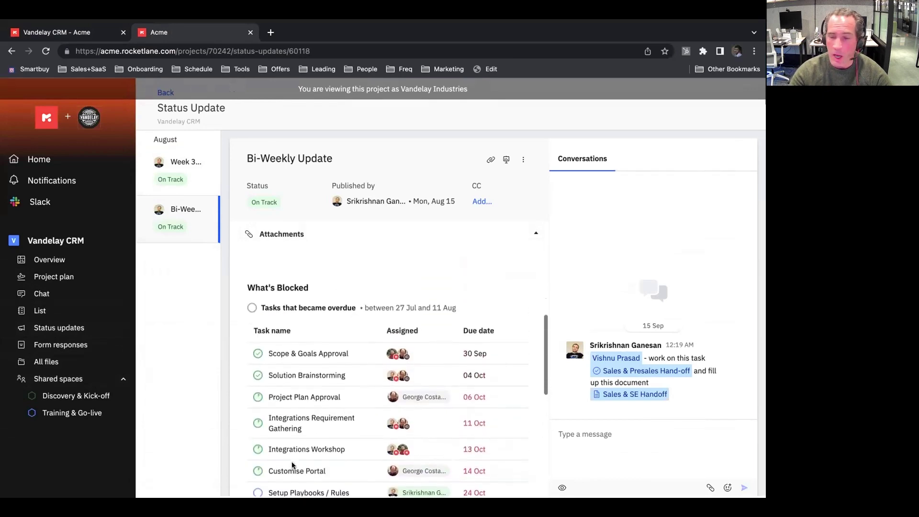
scroll(292, 466, "up", 4)
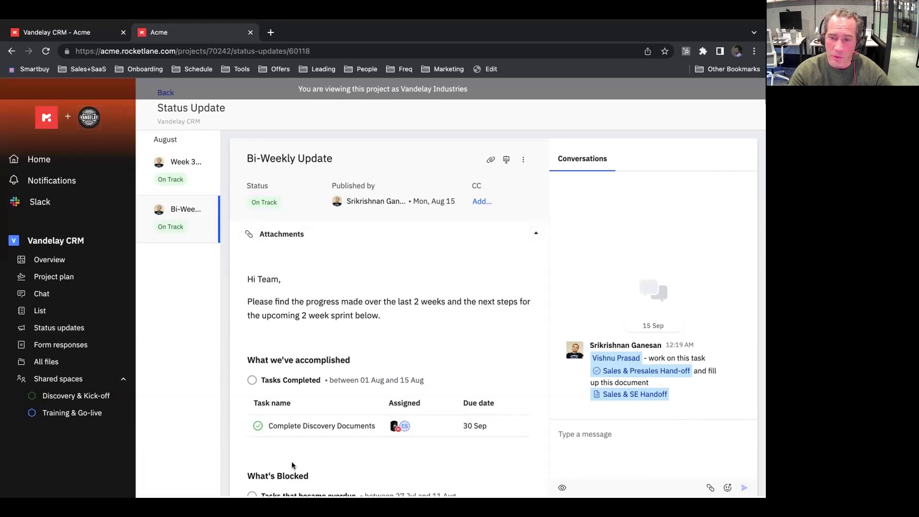
Create a status update from the Bi-Weekly Update template in the internal Vandelay CRM project and review its sections.
left_click(56, 32)
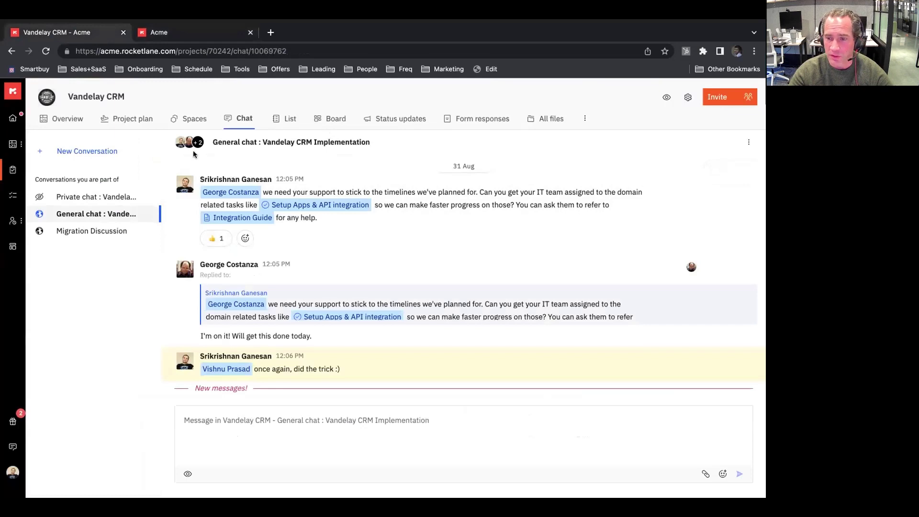
left_click(400, 120)
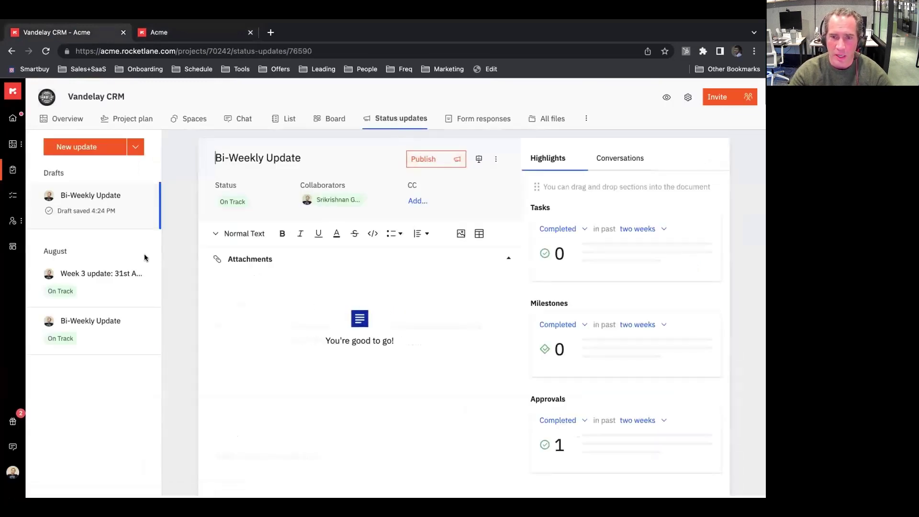
left_click(136, 147)
left_click(177, 190)
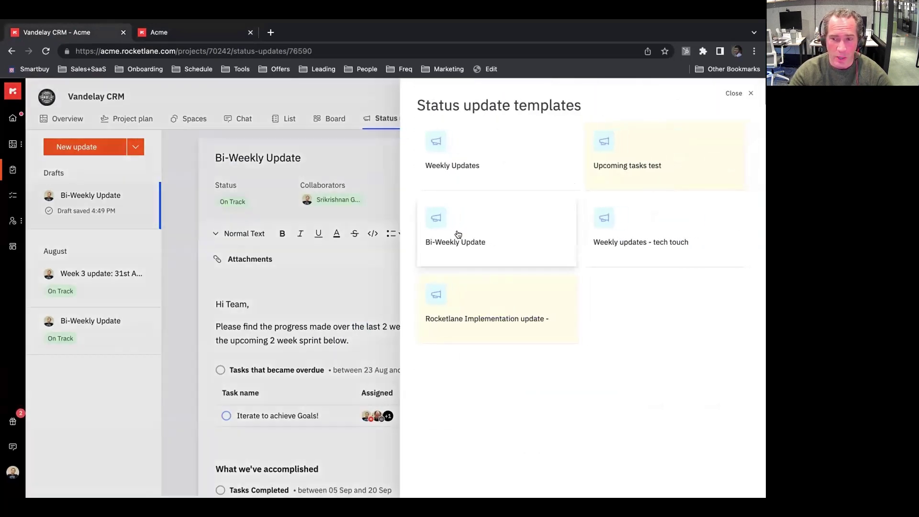
left_click(488, 240)
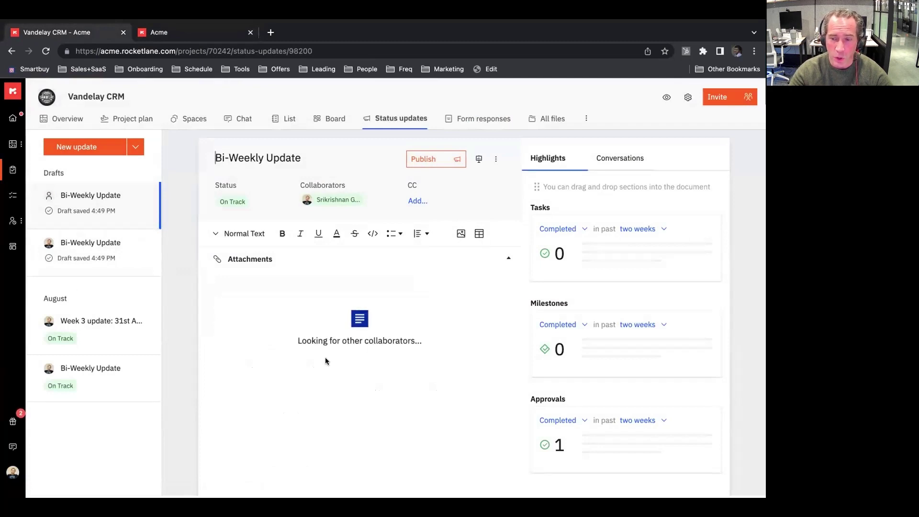
scroll(385, 324, "down", 10)
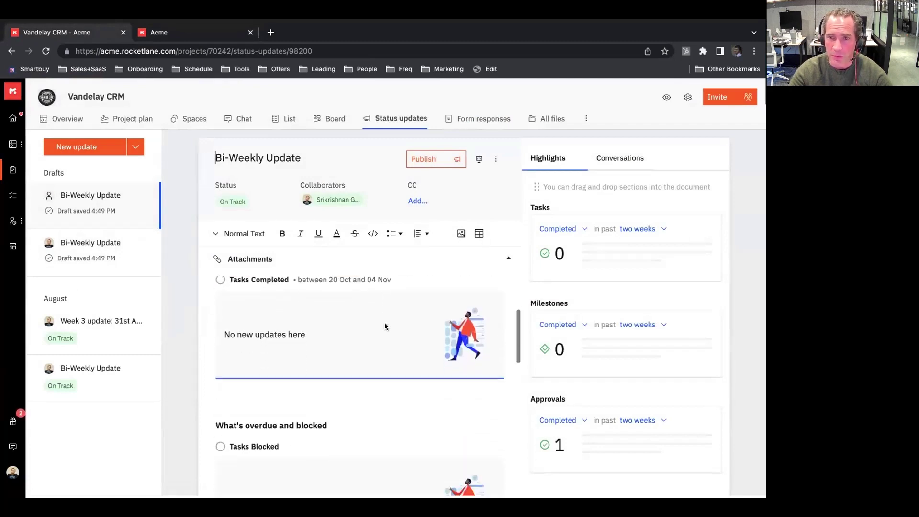
scroll(385, 326, "down", 2)
scroll(384, 324, "up", 2)
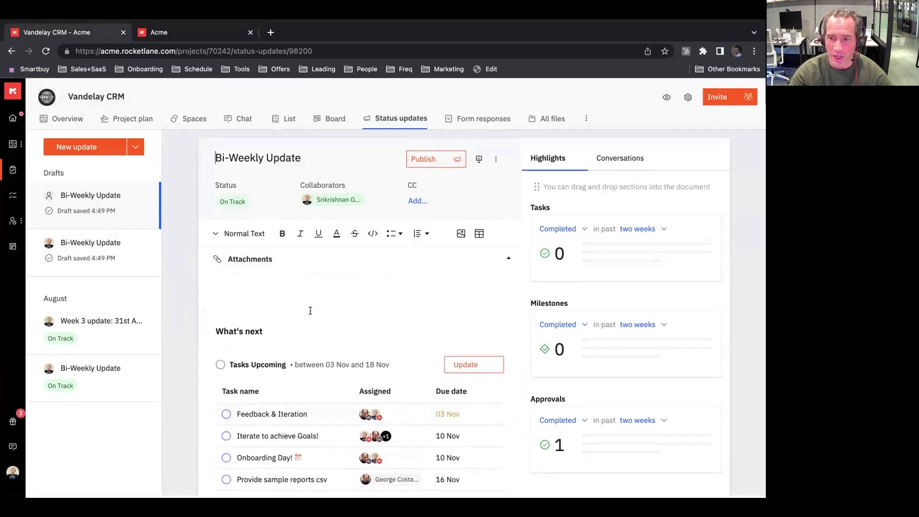
Delete the newly created Bi-Weekly Update draft.
left_click(496, 159)
left_click(441, 187)
left_click(450, 237)
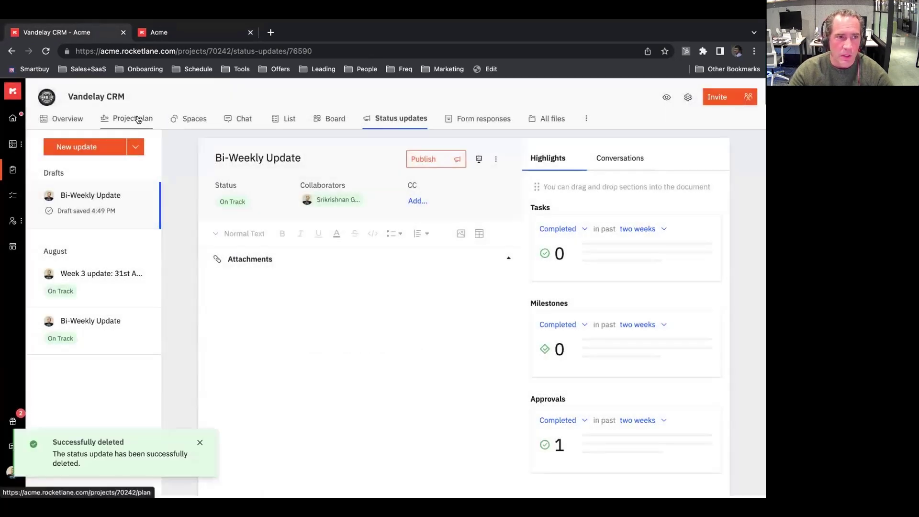
Open the task list of the internal Vandelay CRM project.
left_click(193, 119)
left_click(288, 120)
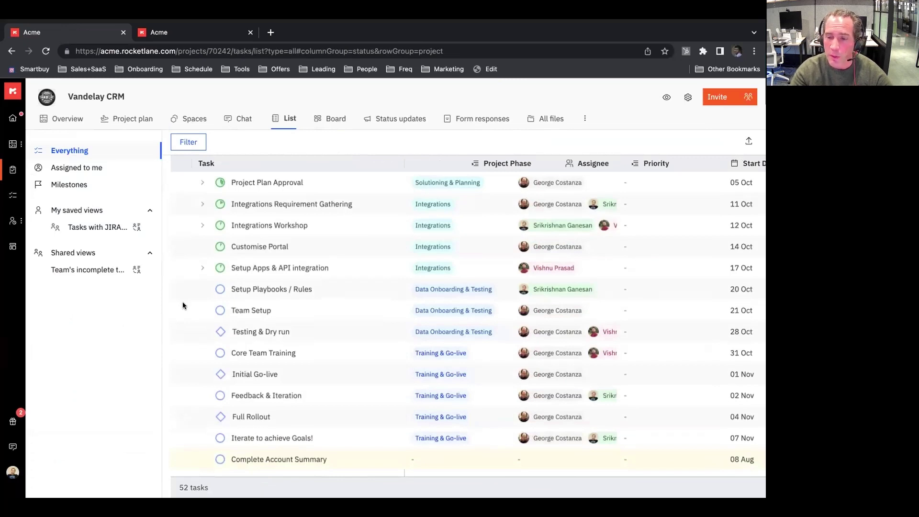
Select the Setup Playbooks / Rules, Team Setup and Testing & Dry run tasks to view the bulk actions, and return to the project plan.
left_click(182, 288)
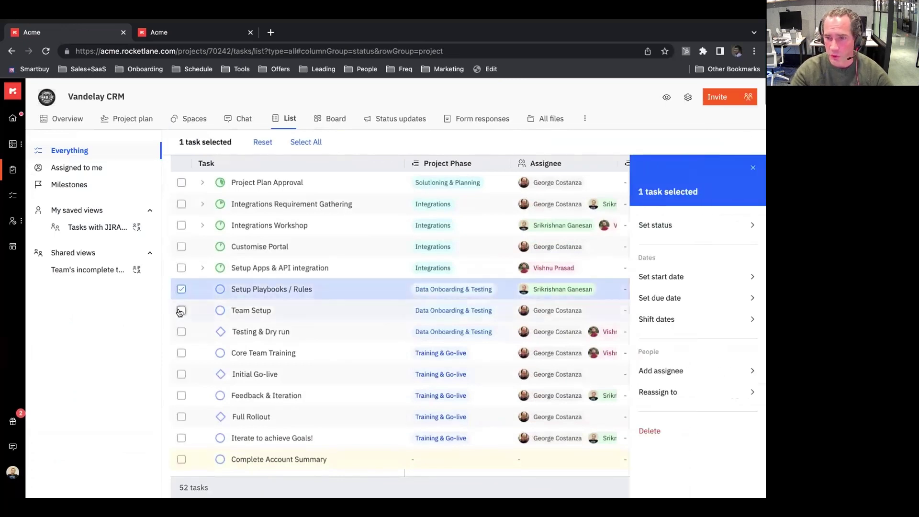
left_click(181, 310)
left_click(181, 331)
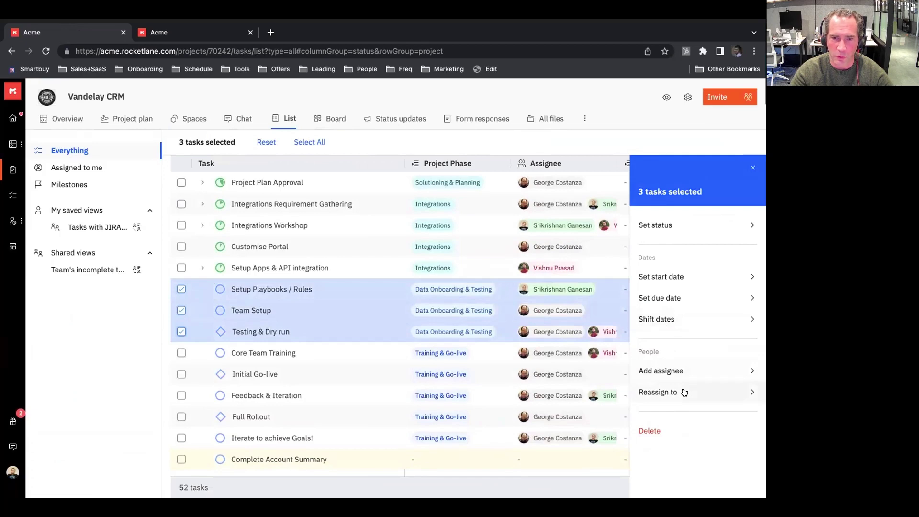
left_click(125, 119)
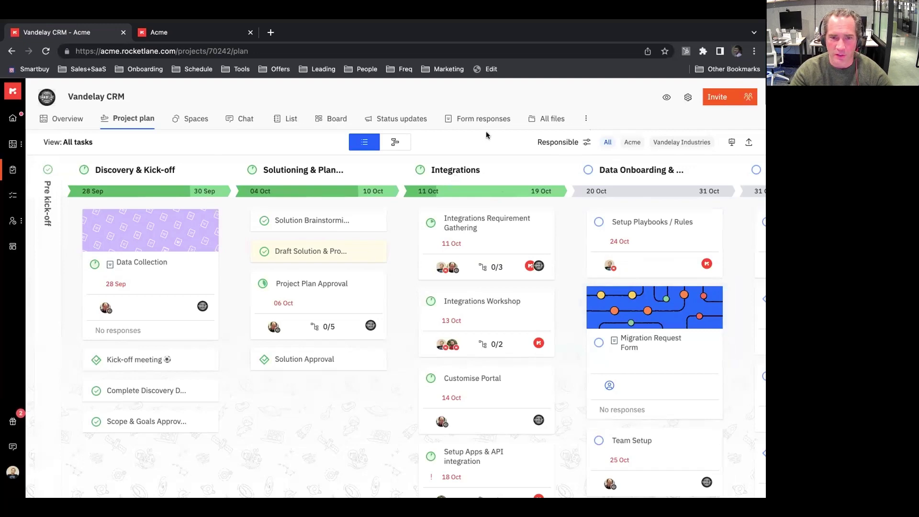
View the form responses and all files of the Vandelay CRM project in the customer view.
left_click(180, 32)
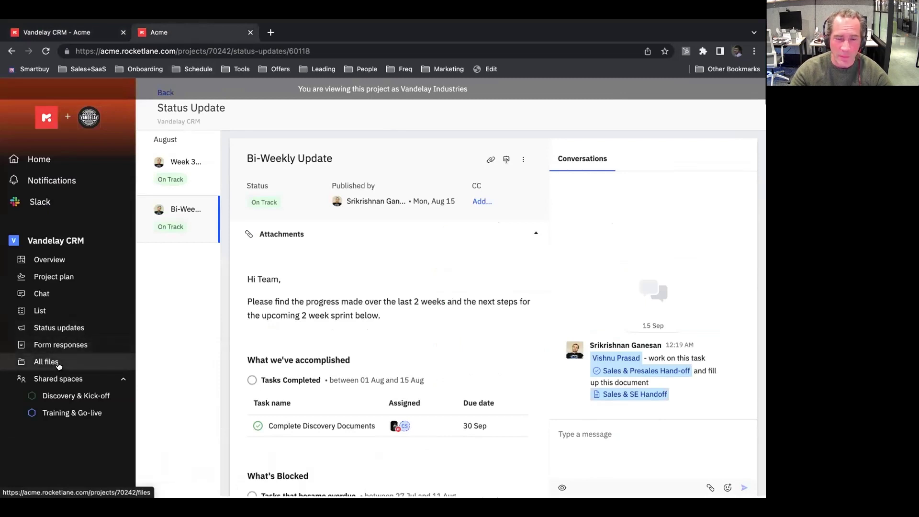
left_click(55, 345)
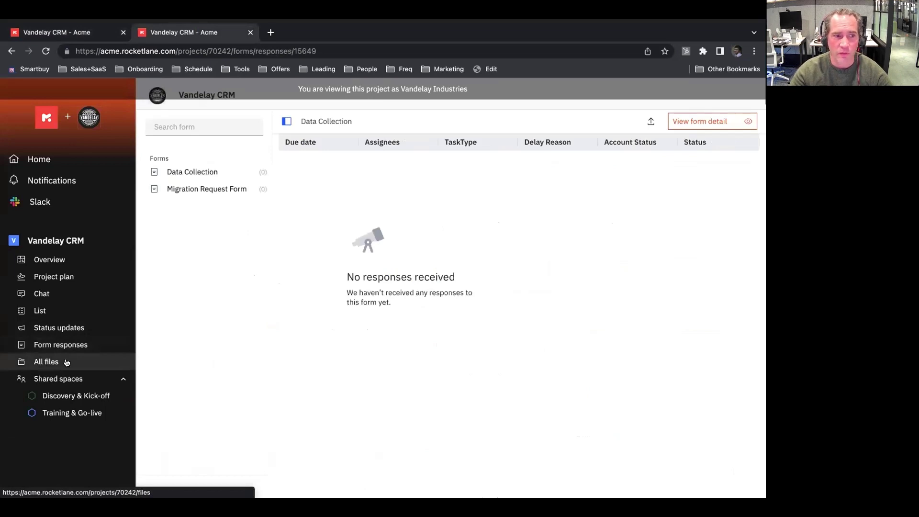
left_click(66, 362)
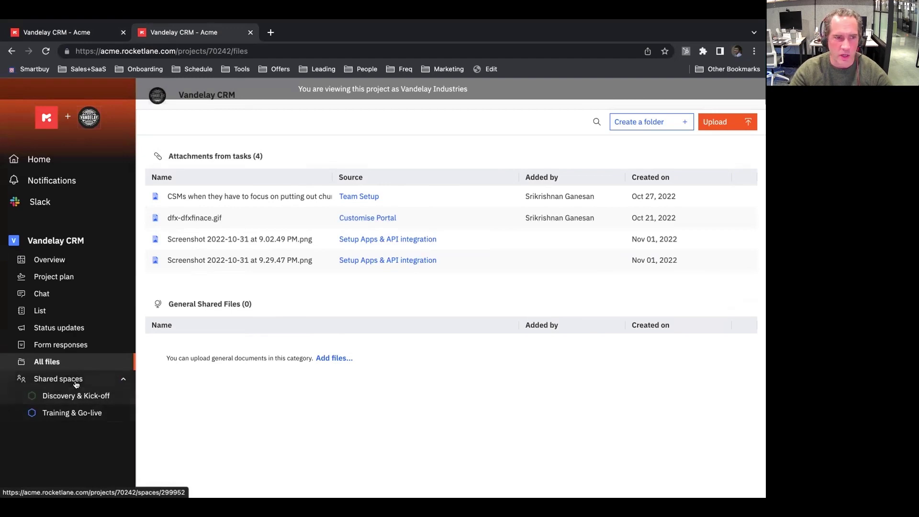
Open the Discovery & Kick-off shared space and read its Discovery Questionnaire document.
scroll(72, 383, "down", 1)
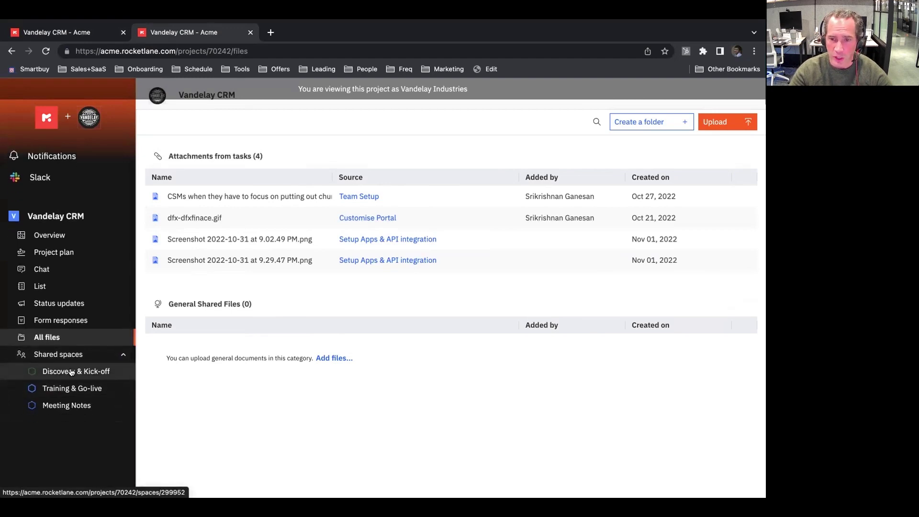
left_click(132, 372)
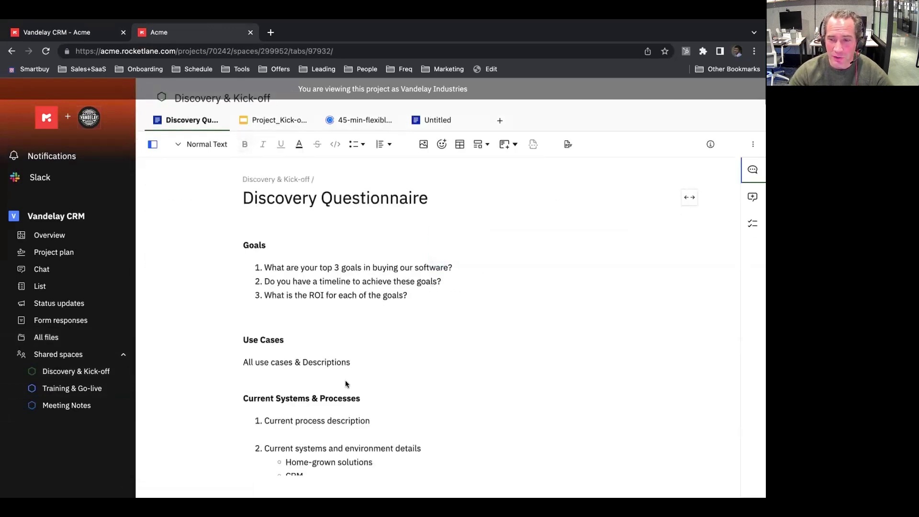
scroll(369, 322, "down", 3)
scroll(368, 322, "up", 3)
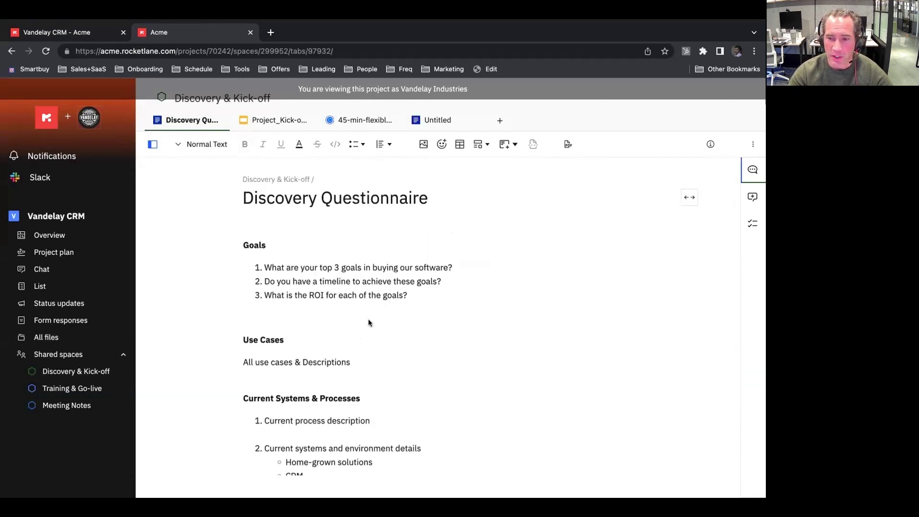
scroll(303, 368, "down", 1)
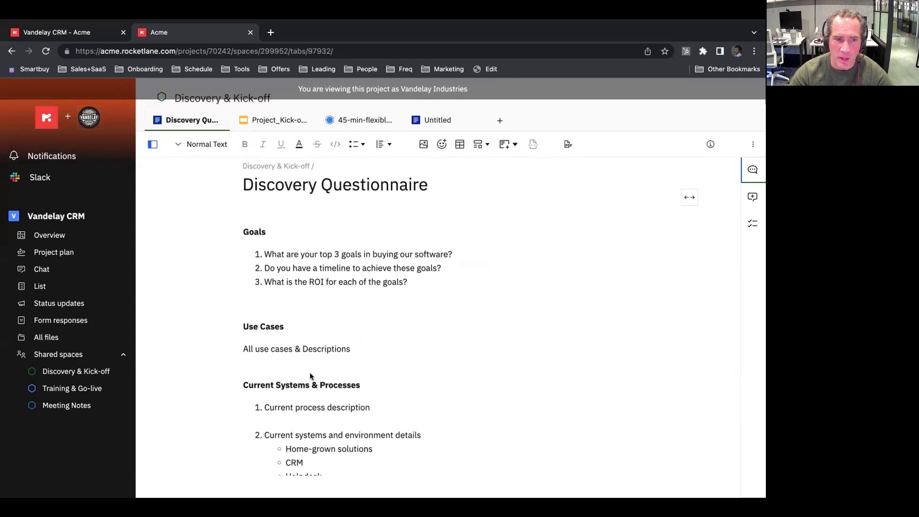
scroll(310, 377, "up", 1)
Advance the embedded Project_Kick-off-corporate slides to slide 3, and view the times for Wednesday, November 9 on the embedded 45-min-flexible scheduling page.
left_click(268, 120)
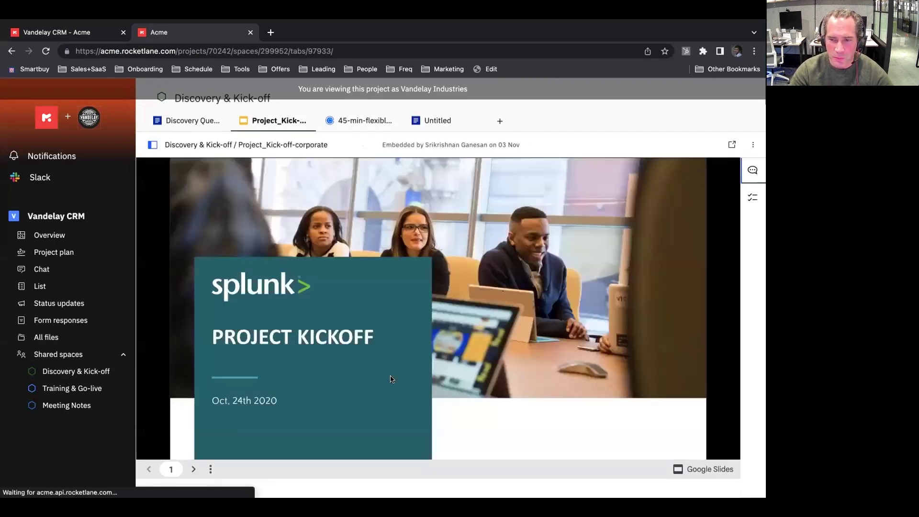
left_click(391, 379)
left_click(390, 379)
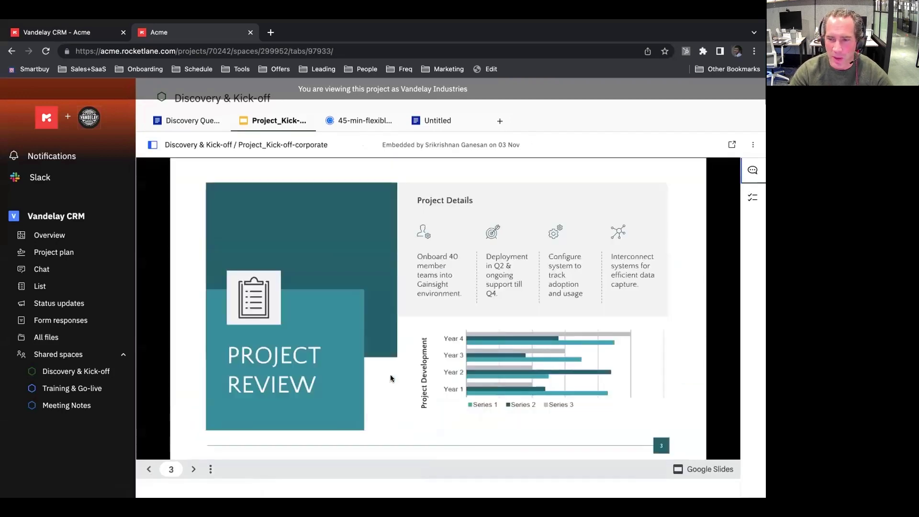
left_click(357, 121)
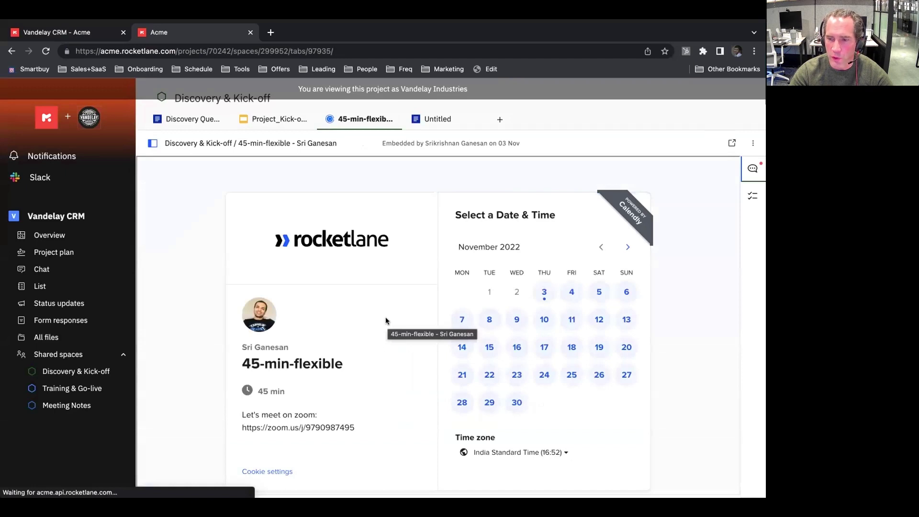
left_click(517, 319)
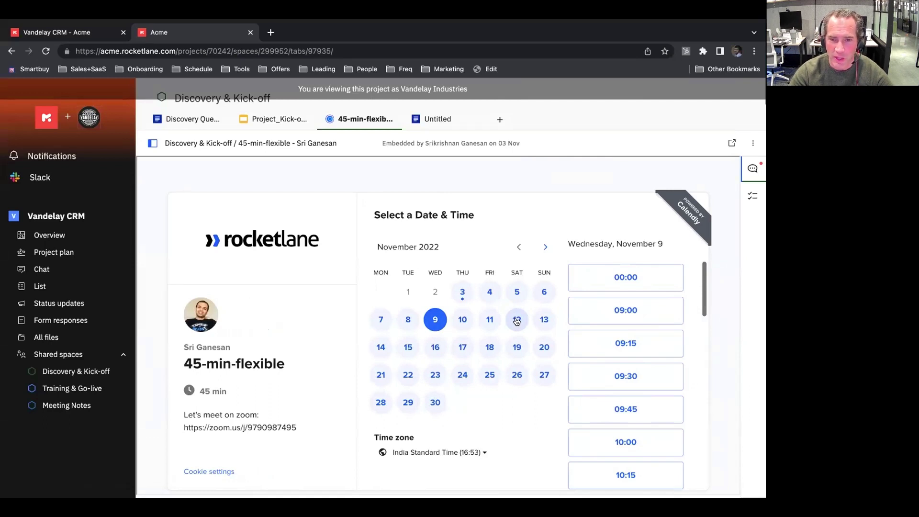
View the whole Copy of Website Playbooks board in the Training & Go-live space, and open the Meeting Notes space.
left_click(75, 389)
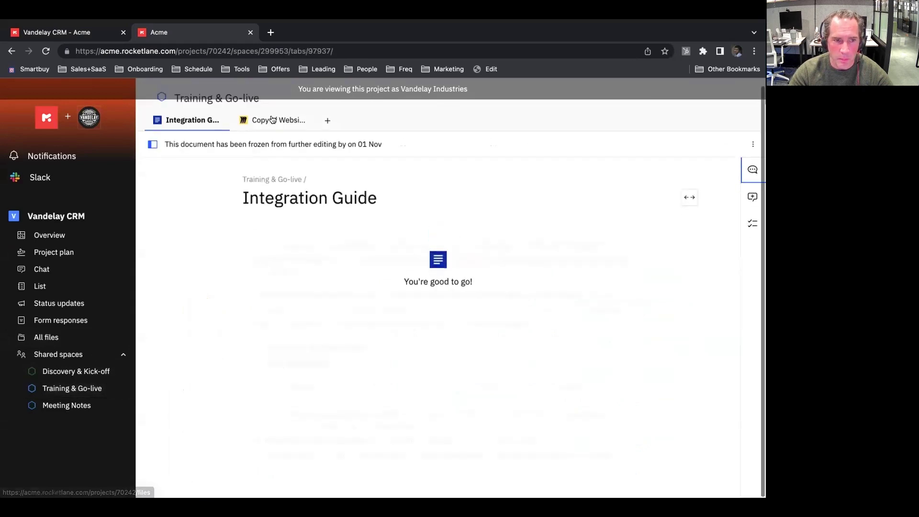
left_click(271, 120)
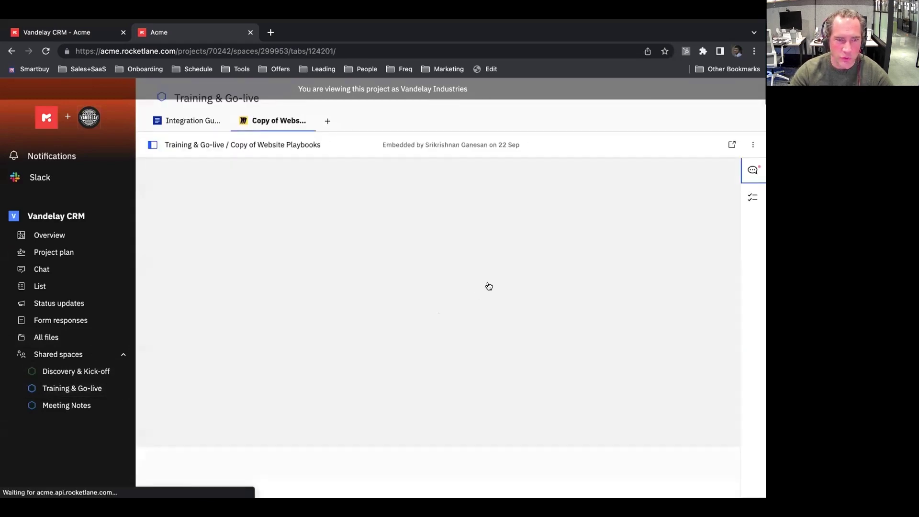
left_click(444, 353)
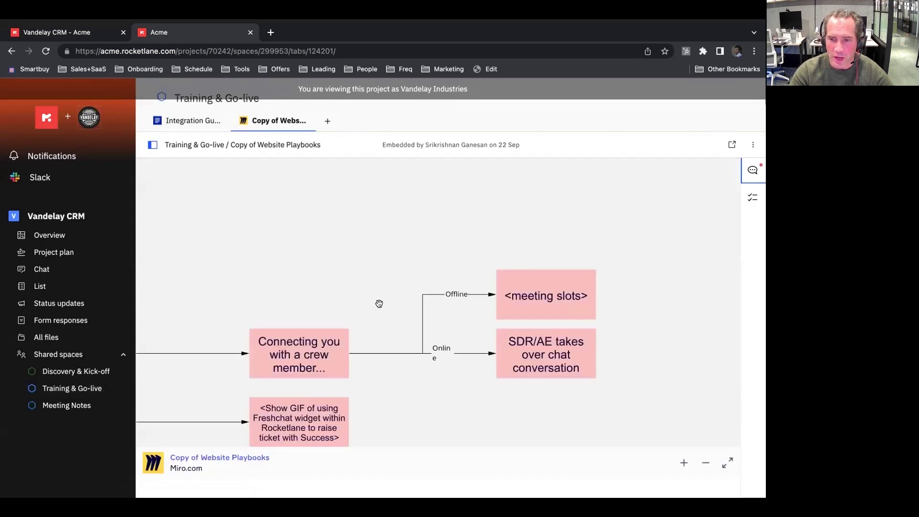
scroll(372, 294, "down", 5)
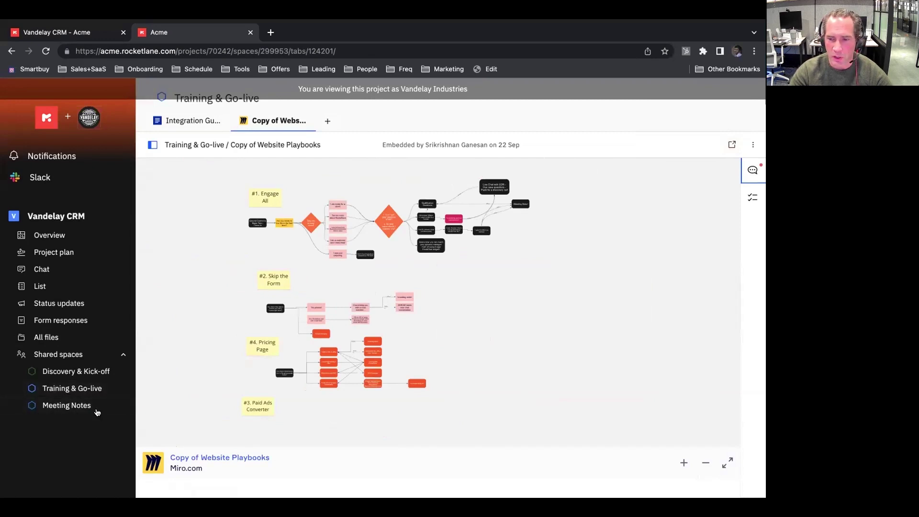
left_click(68, 405)
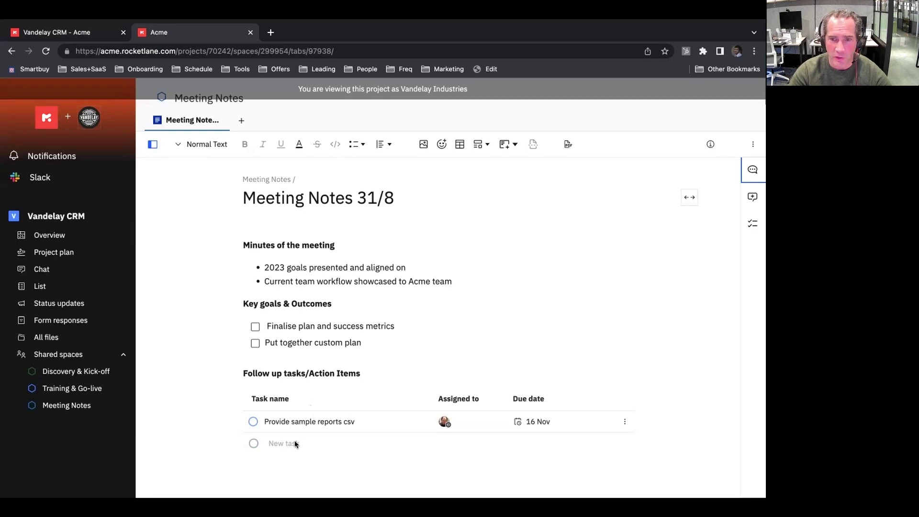
View the customer's Slack integration page, notifications and home page in the customer view.
scroll(72, 307, "up", 1)
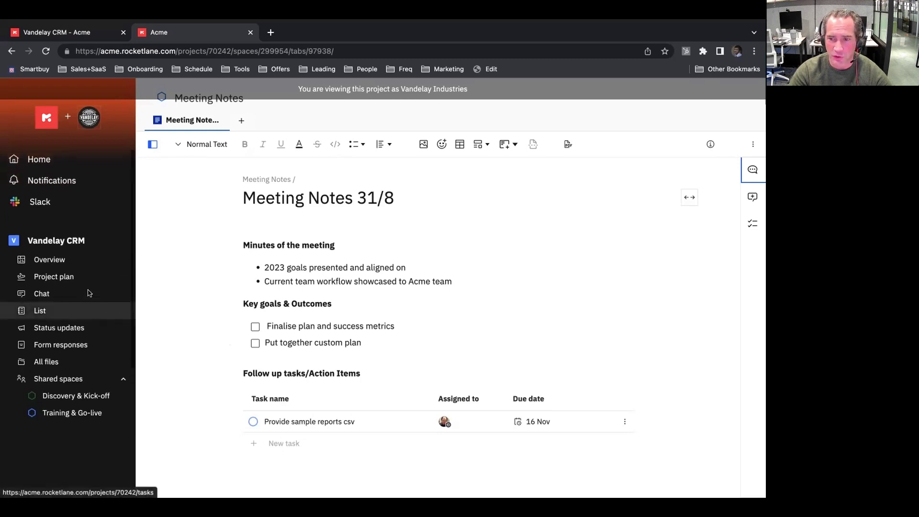
left_click(54, 205)
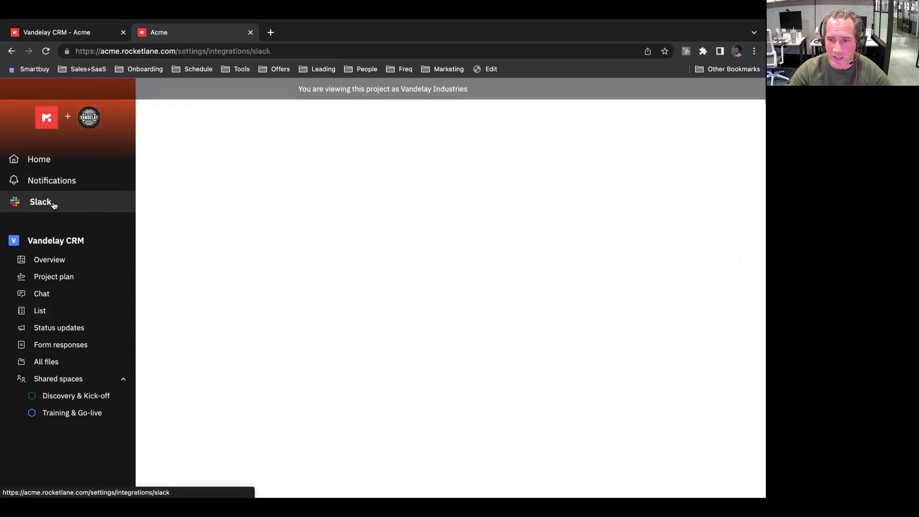
left_click(55, 179)
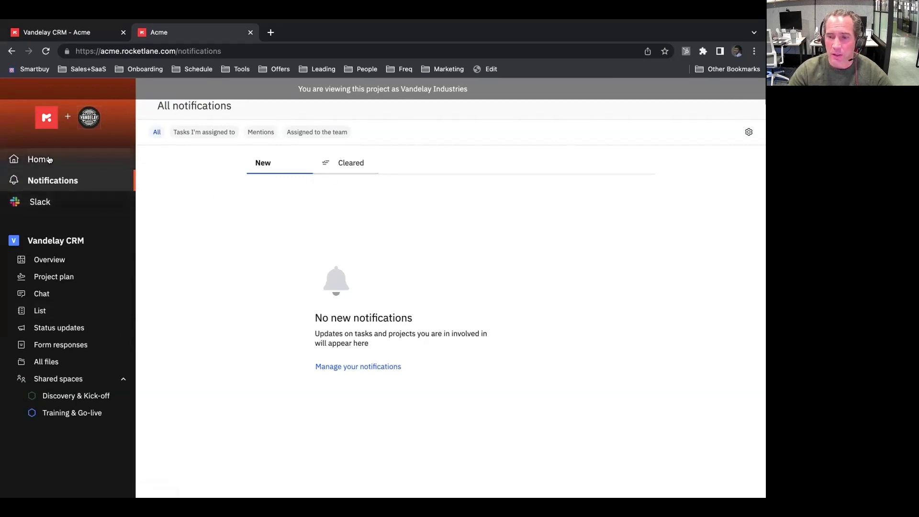
left_click(115, 159)
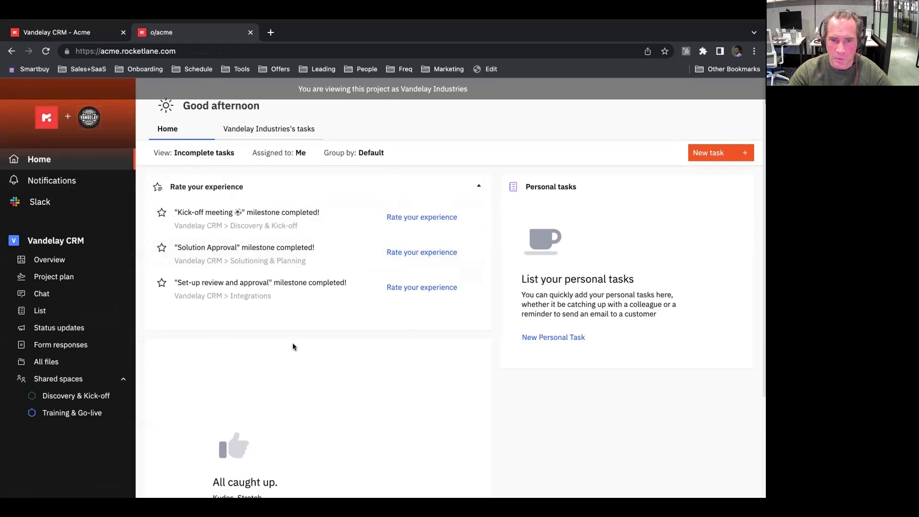
Switch back to the internal Vandelay CRM project and open the overview on the internal home page.
left_click(12, 51)
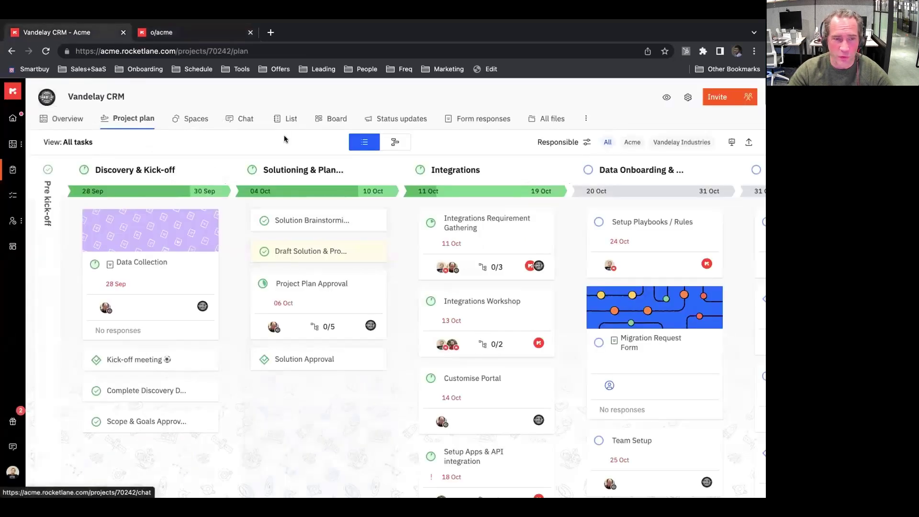
left_click(585, 119)
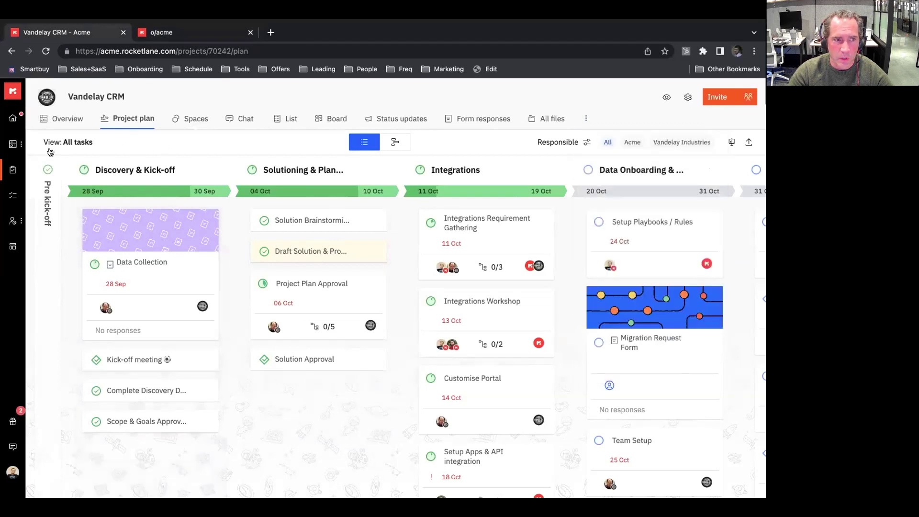
left_click(14, 120)
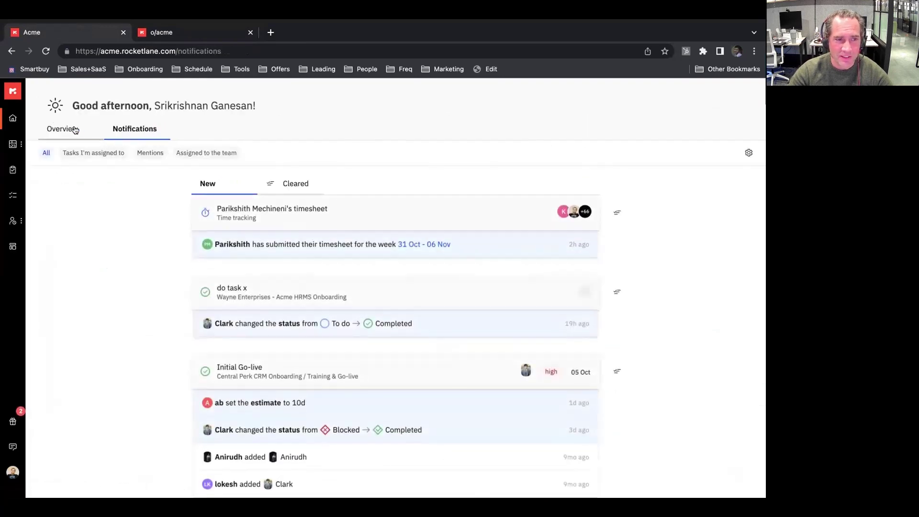
left_click(62, 129)
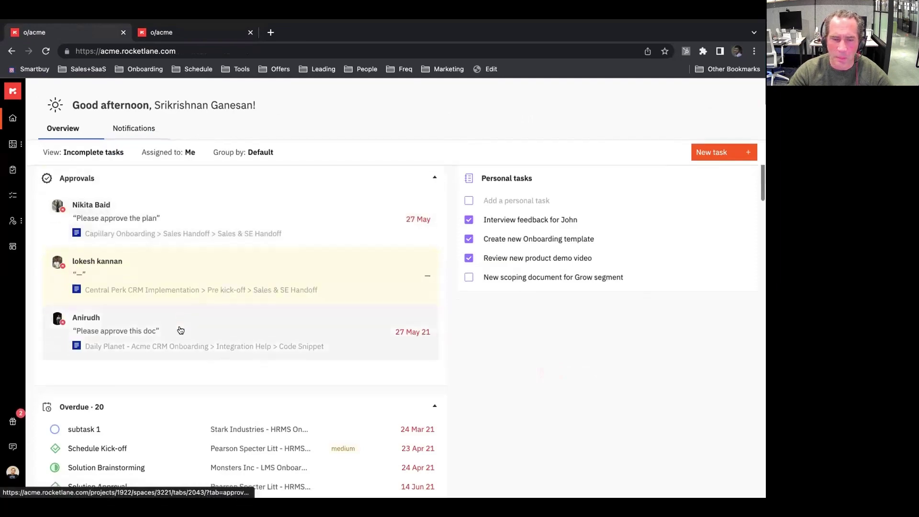
Examine the approvals, overdue, recently assigned, due today and due next week sections of the home overview.
scroll(164, 354, "down", 3)
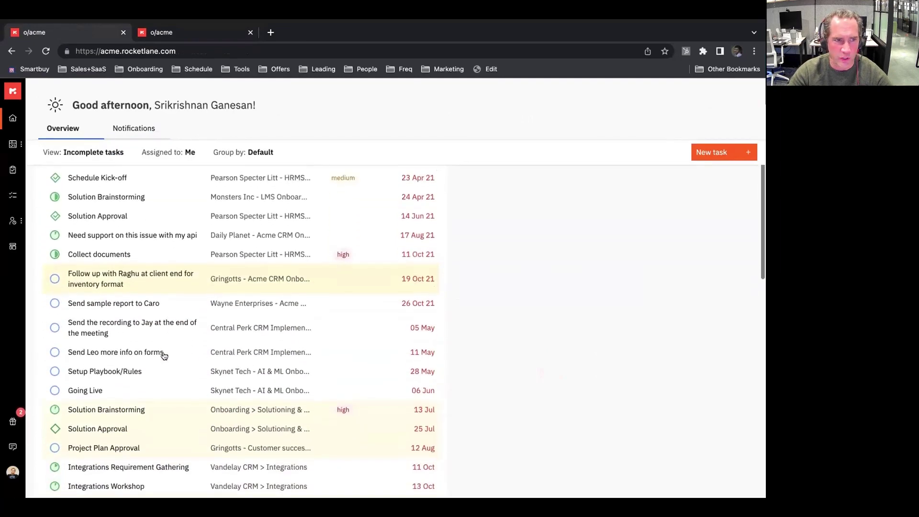
scroll(165, 356, "up", 3)
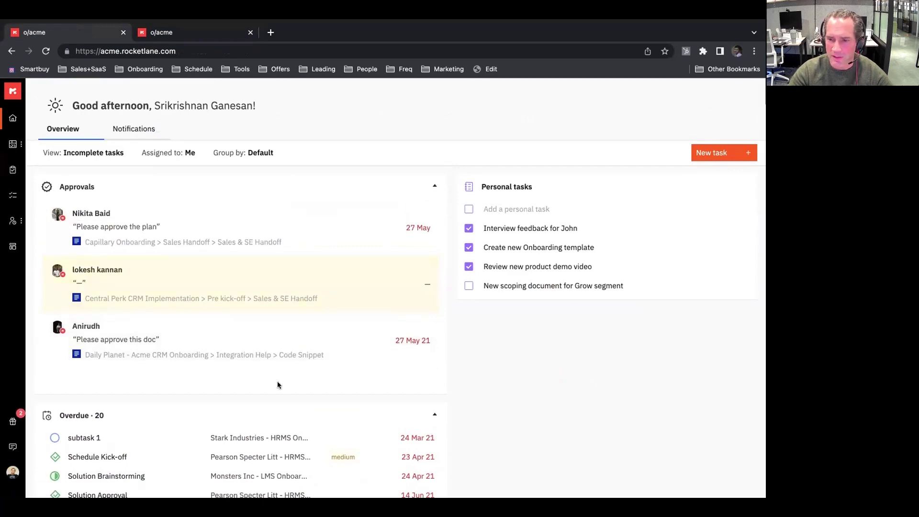
scroll(278, 382, "down", 3)
scroll(228, 382, "down", 10)
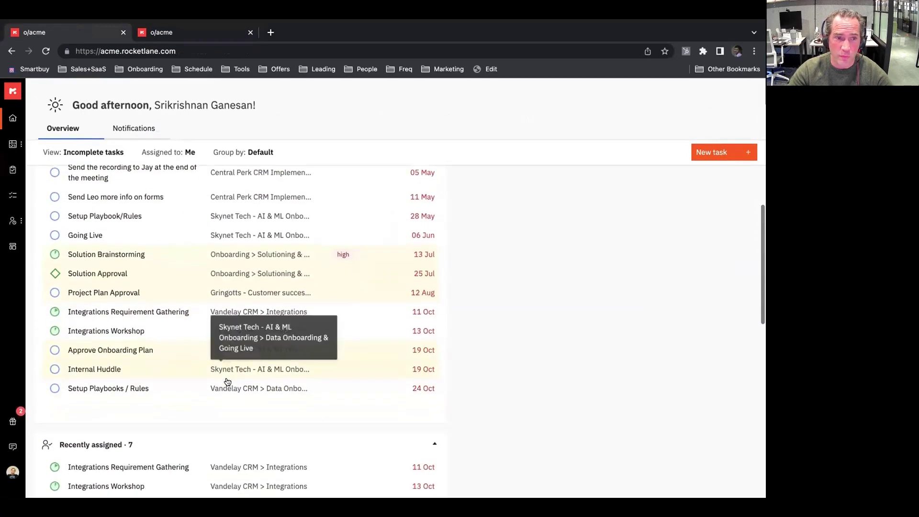
scroll(227, 382, "down", 5)
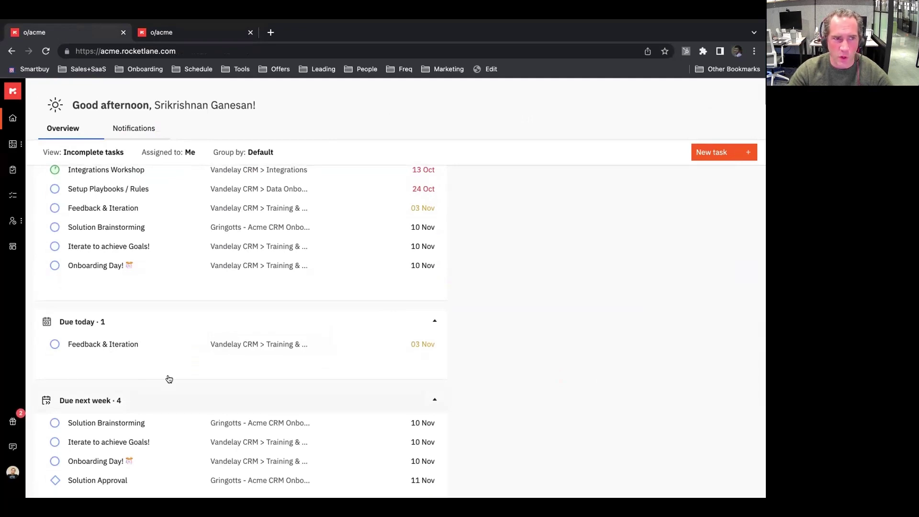
Group the incomplete tasks on the home overview by Project and review the project groups down to Vandelay CRM.
left_click(253, 153)
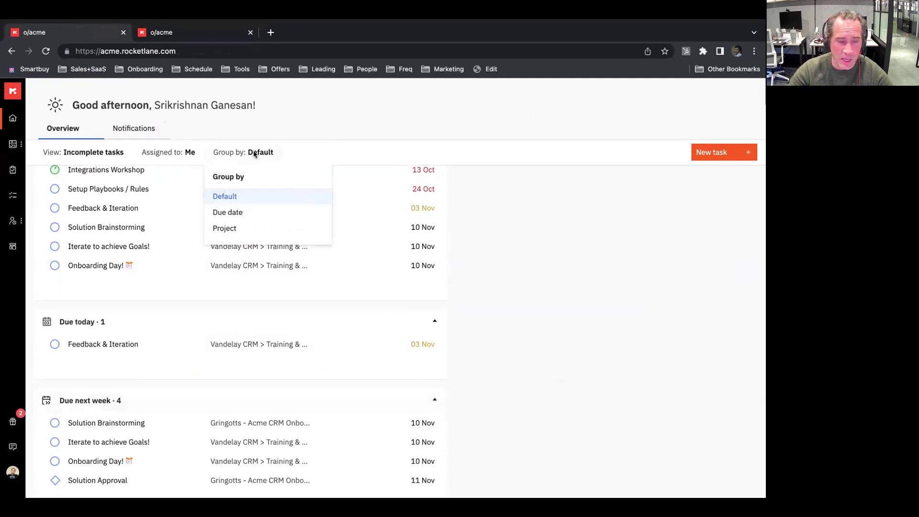
left_click(240, 229)
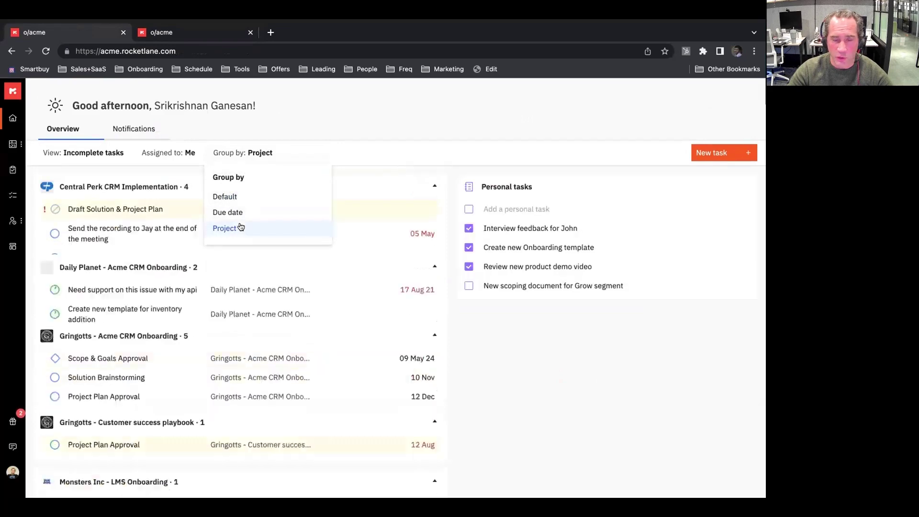
scroll(408, 249, "down", 1)
scroll(408, 250, "down", 10)
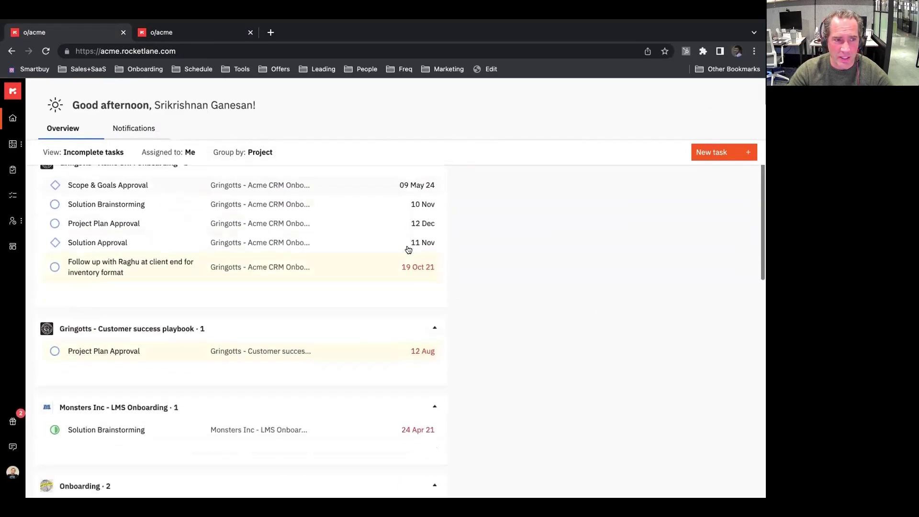
scroll(408, 250, "down", 9)
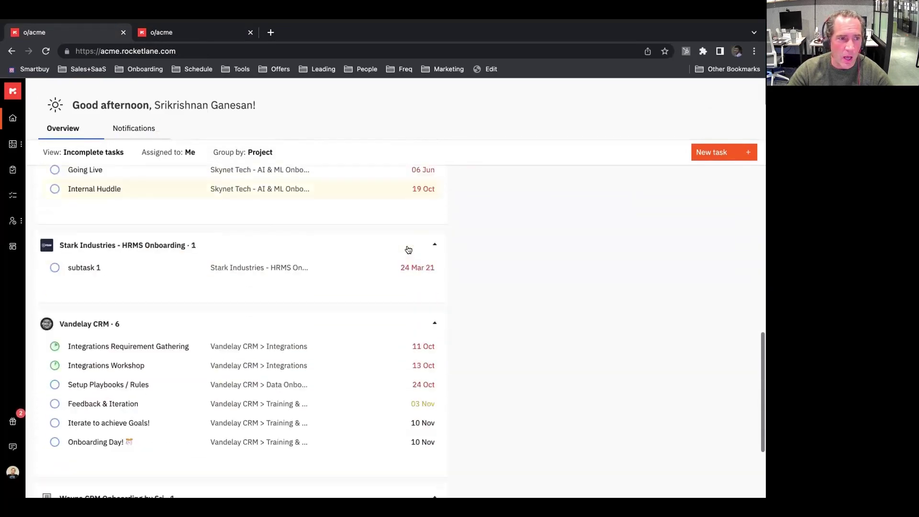
Open the list of all tasks from the home overview, and view the list of projects.
scroll(409, 250, "up", 3)
scroll(408, 250, "up", 7)
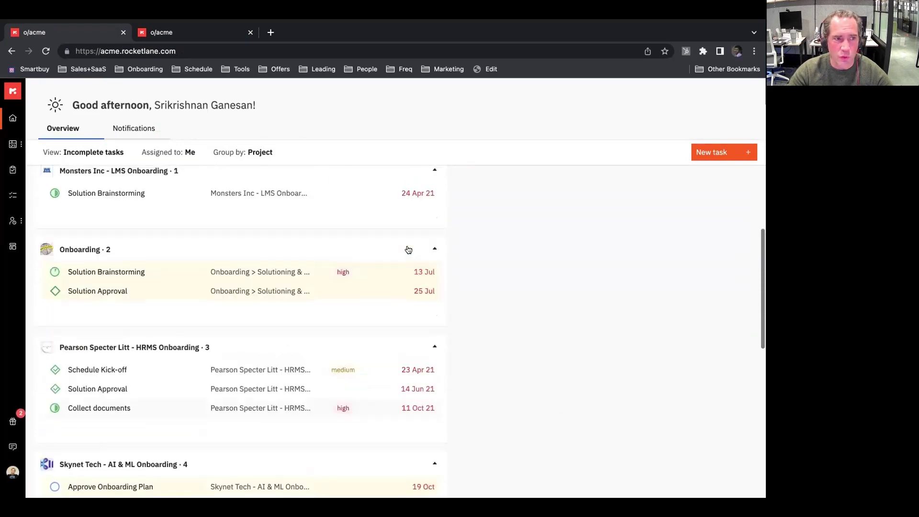
scroll(403, 294, "up", 3)
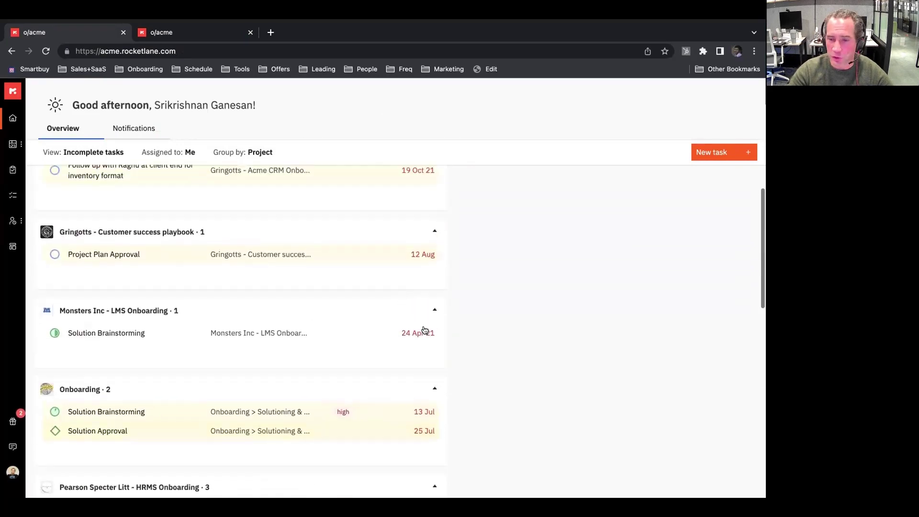
scroll(394, 336, "up", 5)
scroll(395, 339, "up", 2)
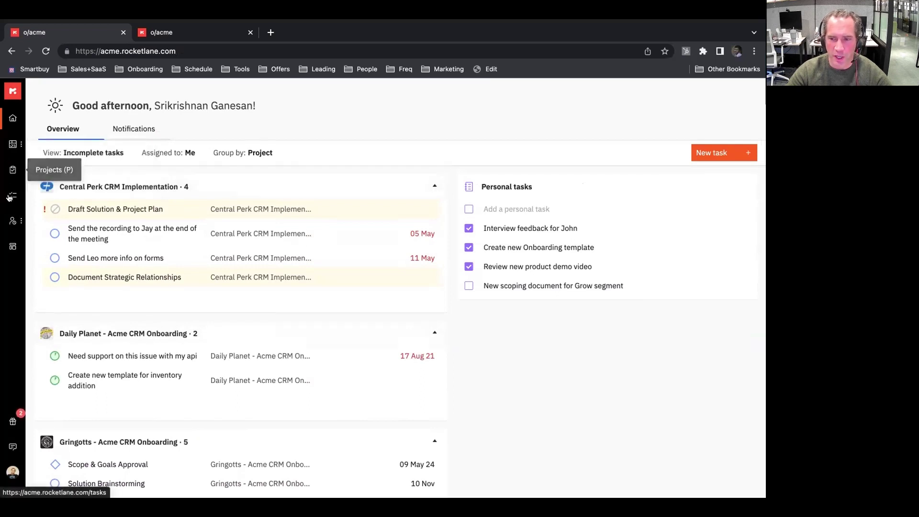
left_click(9, 198)
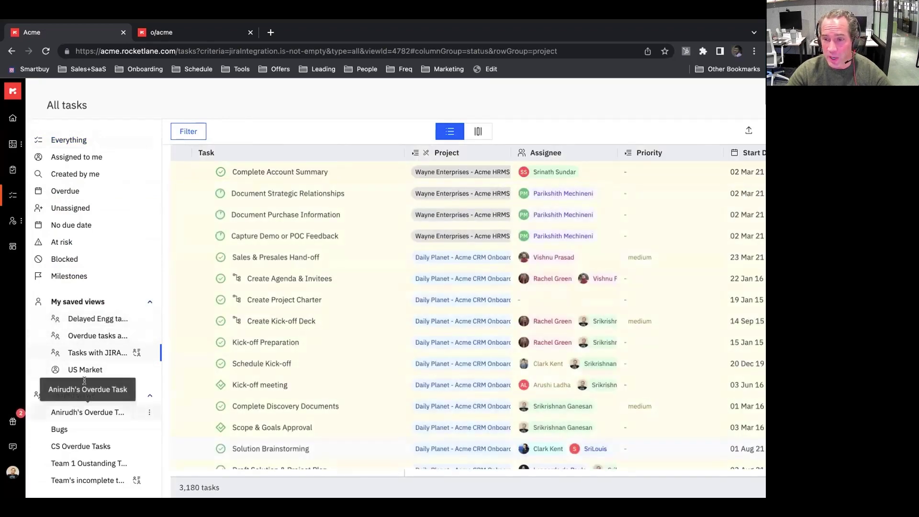
left_click(13, 171)
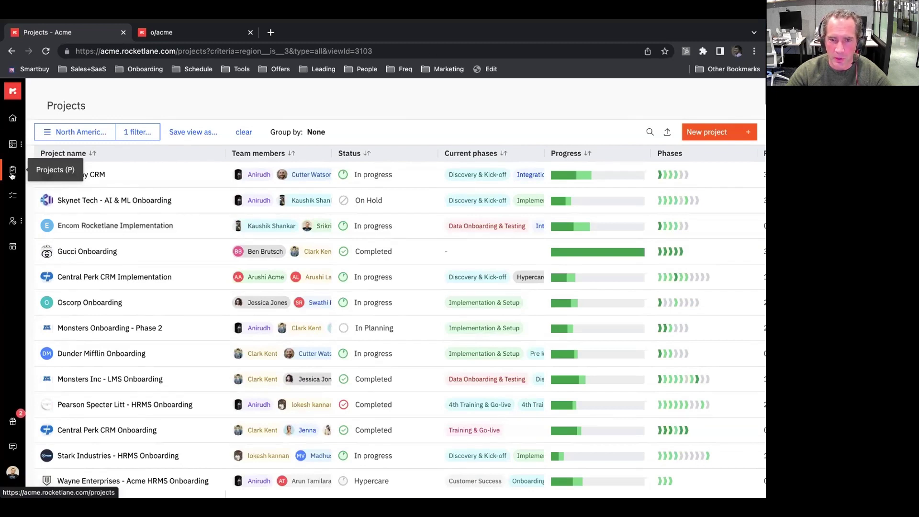
Examine the cards and charts on My First Dashboard and view the options for adding a new chart.
mouse_move(13, 153)
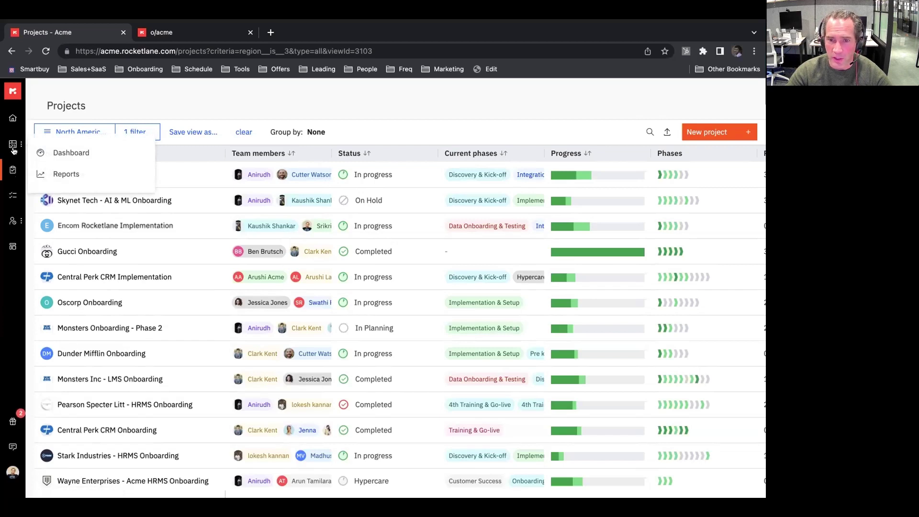
left_click(69, 153)
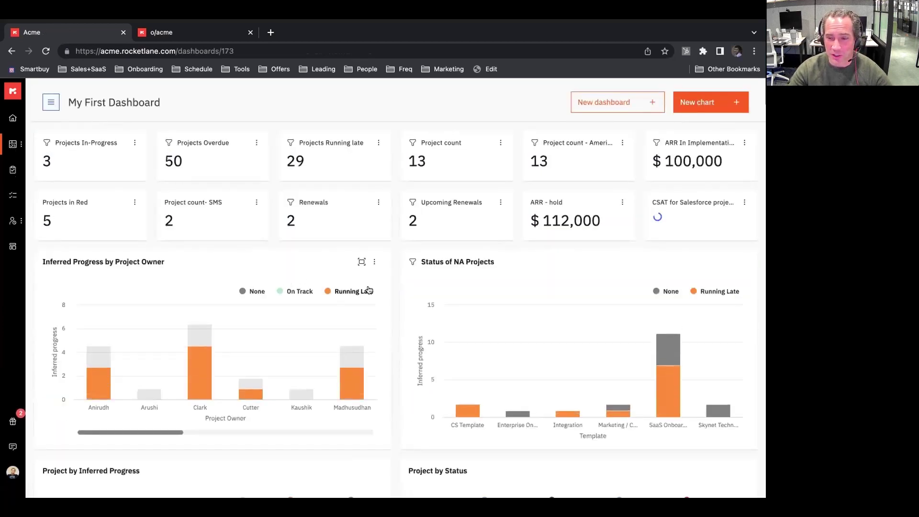
scroll(389, 340, "down", 4)
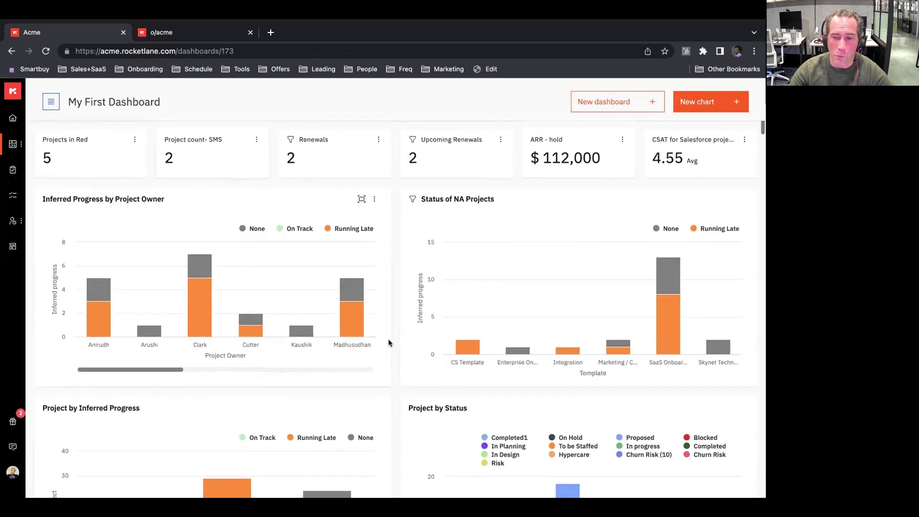
mouse_move(199, 200)
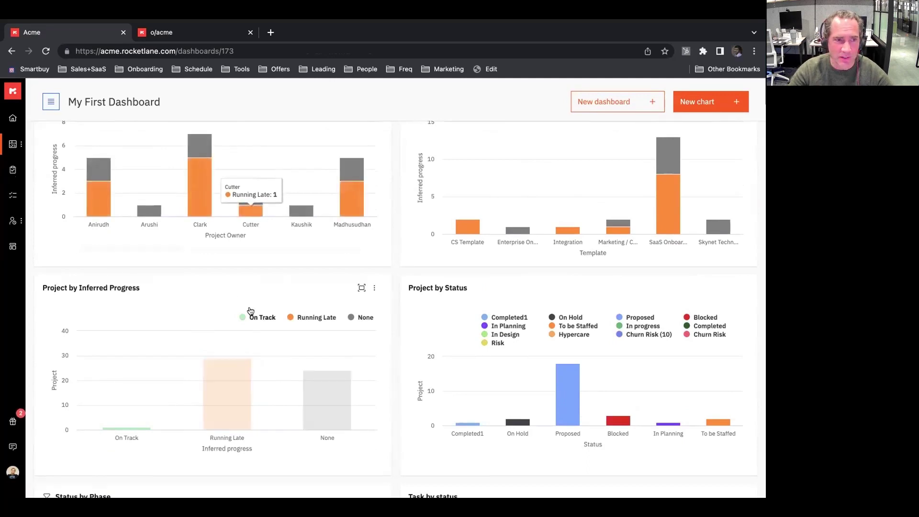
scroll(398, 360, "down", 3)
scroll(397, 360, "down", 6)
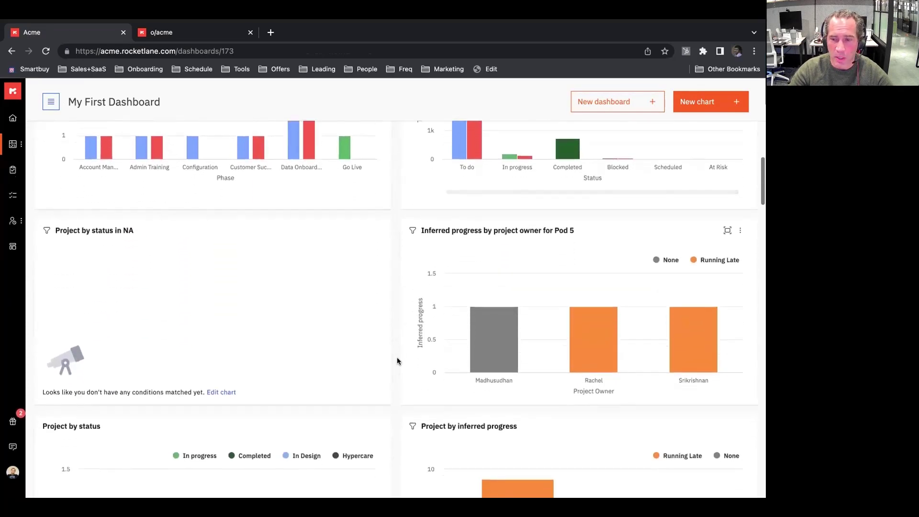
scroll(398, 361, "down", 7)
scroll(397, 360, "up", 20)
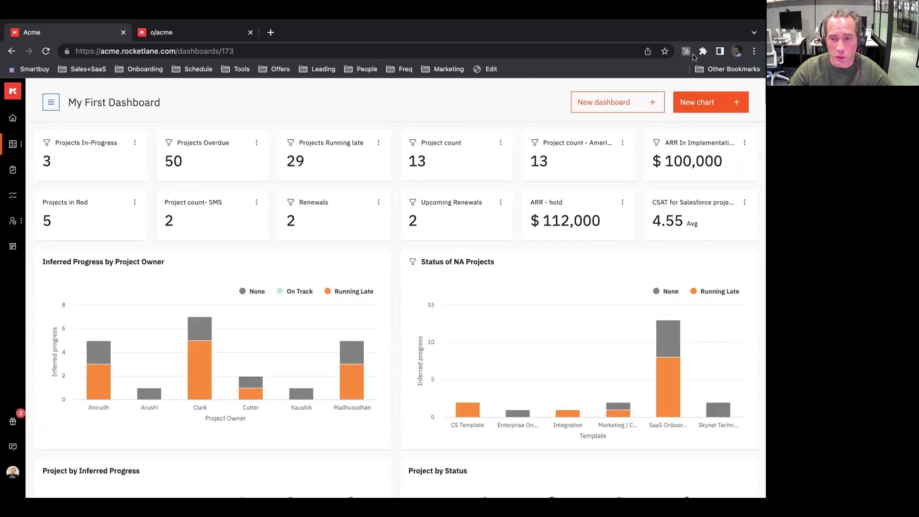
left_click(714, 105)
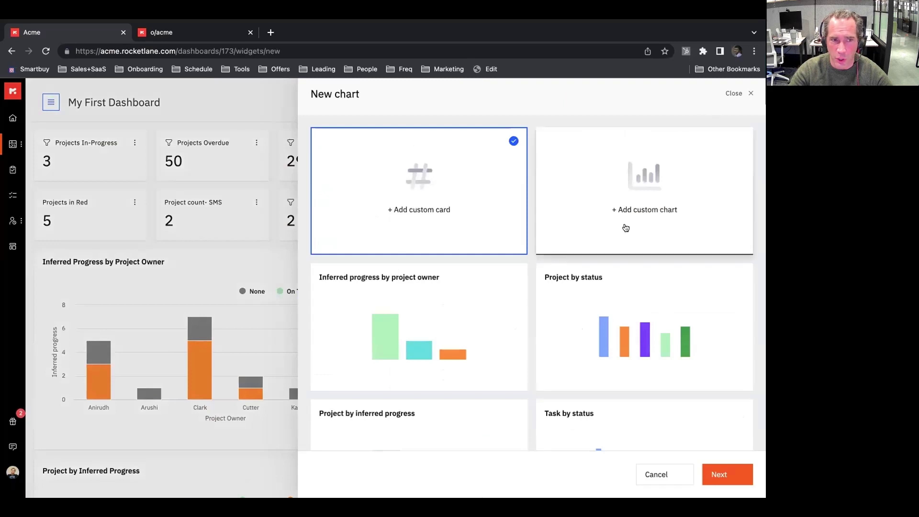
left_click(735, 93)
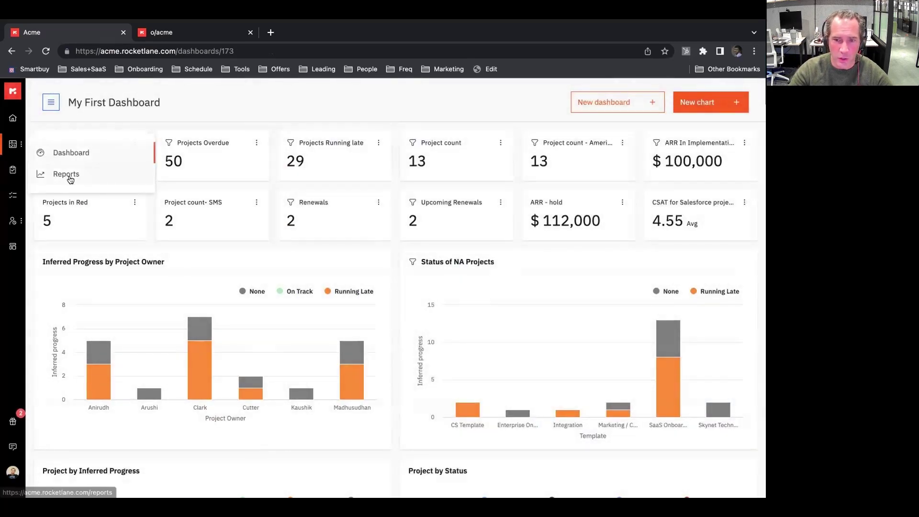
Open the Operations Insights report and examine its overview by templates, phases and tasks.
left_click(67, 176)
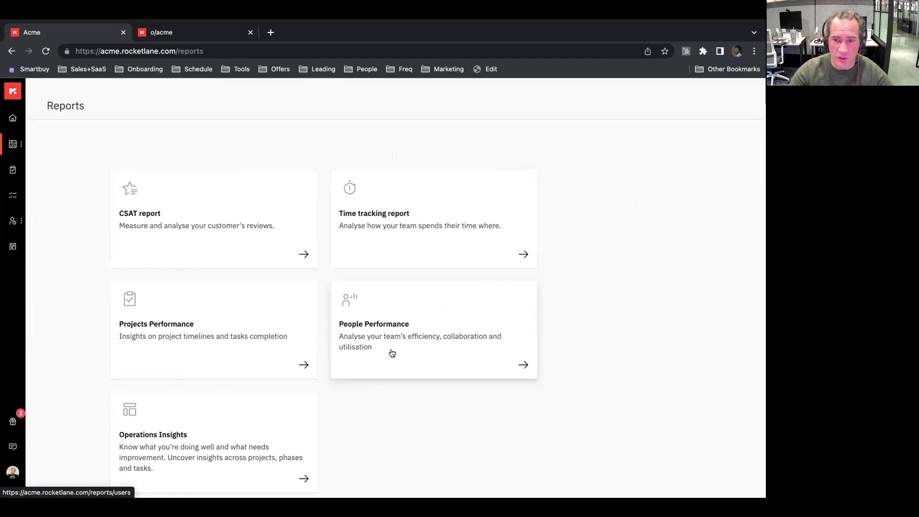
left_click(245, 443)
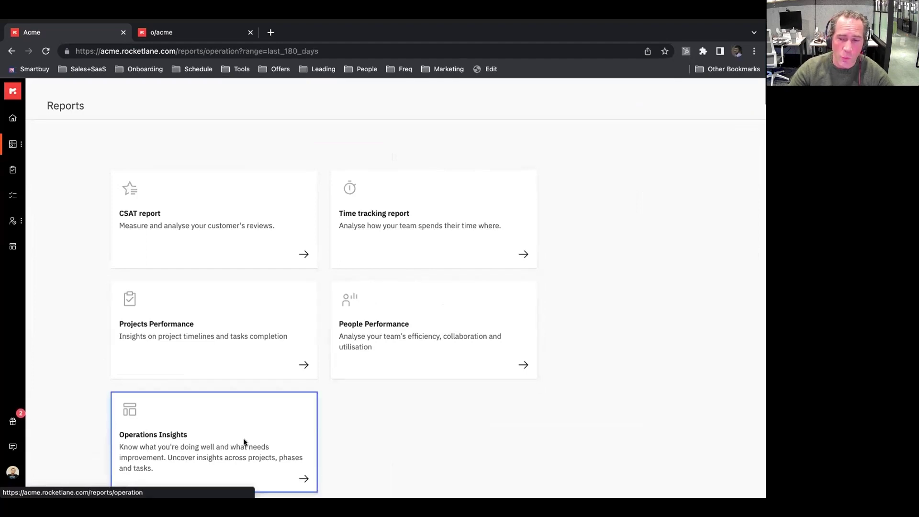
left_click(67, 131)
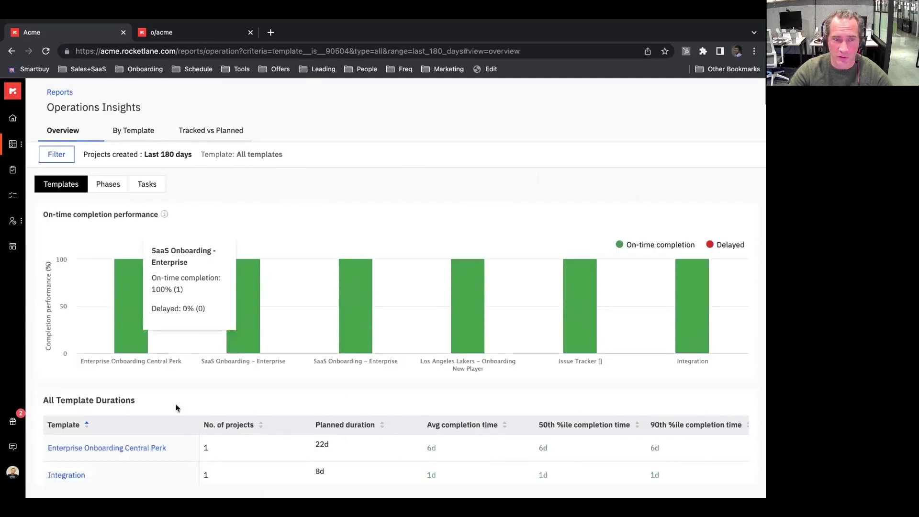
left_click(105, 185)
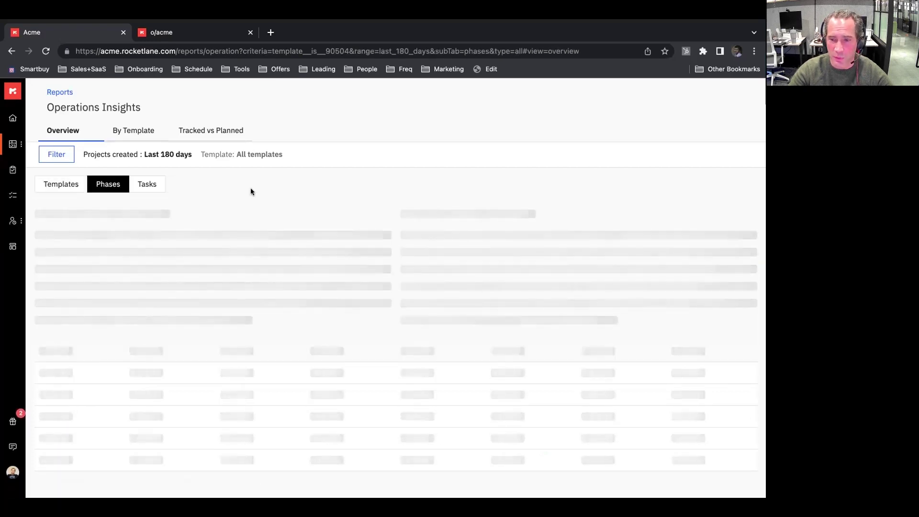
mouse_move(126, 282)
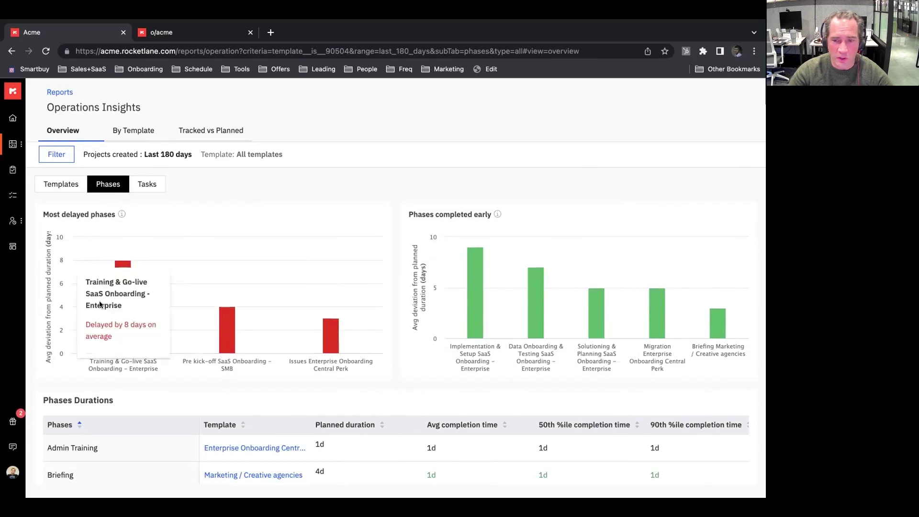
mouse_move(474, 261)
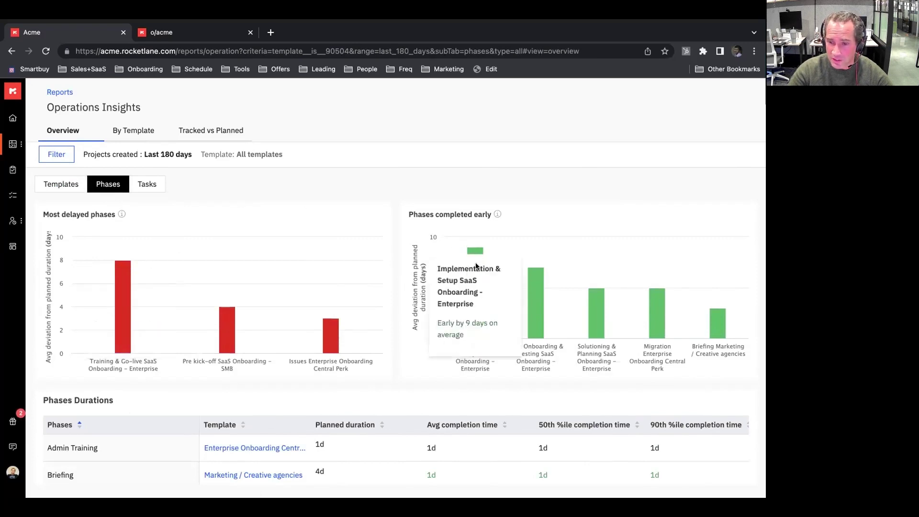
left_click(152, 184)
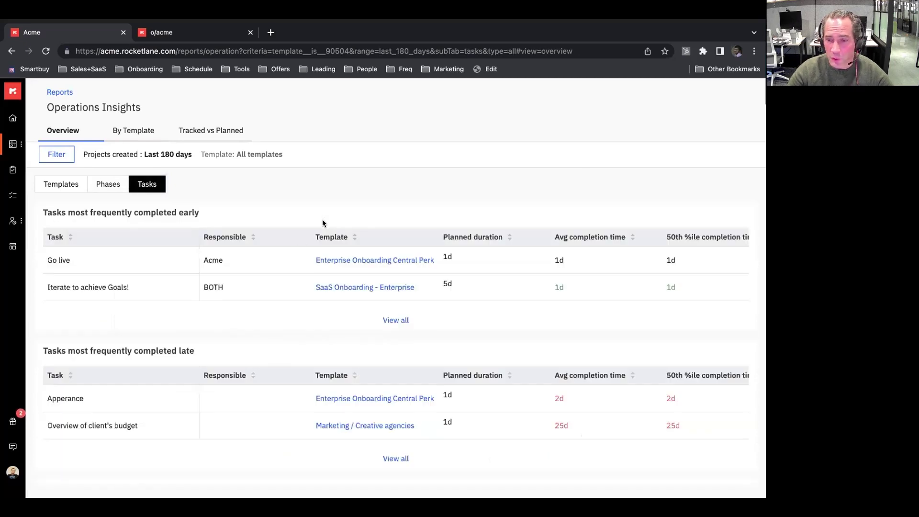
Open the SaaS Onboarding - SMB (VS) project template and view its Sales & Presales Hand-off task and assignee.
left_click(13, 246)
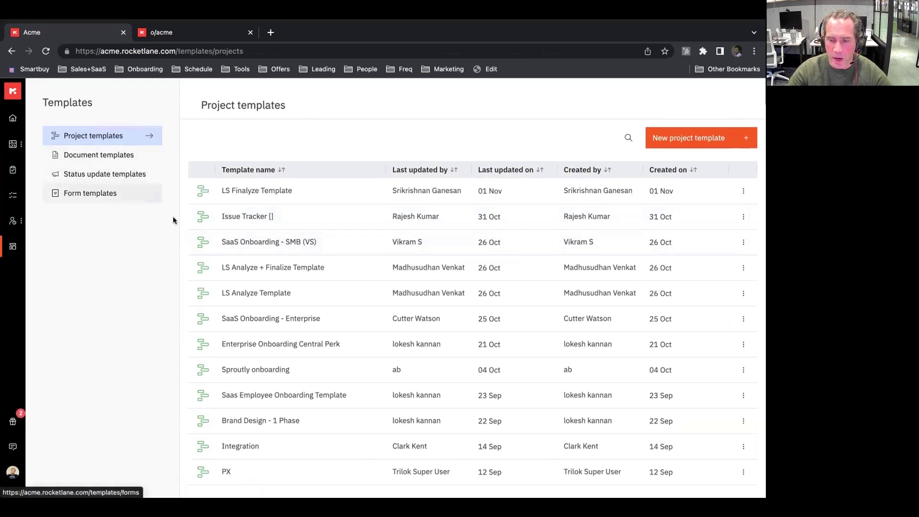
left_click(280, 247)
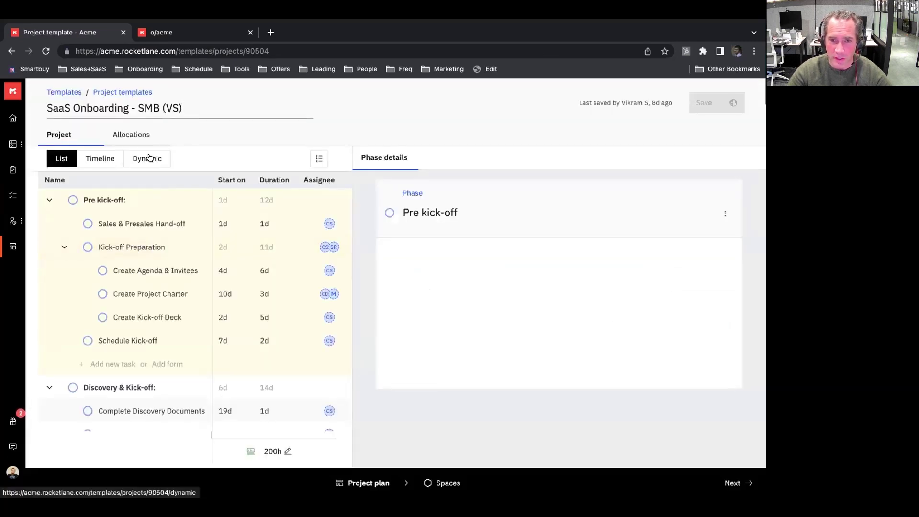
left_click(117, 225)
left_click(328, 224)
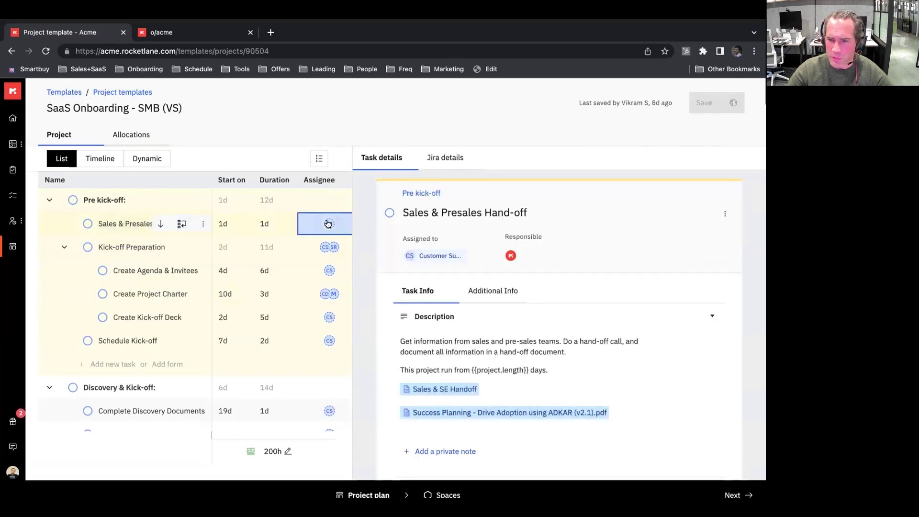
key("Escape")
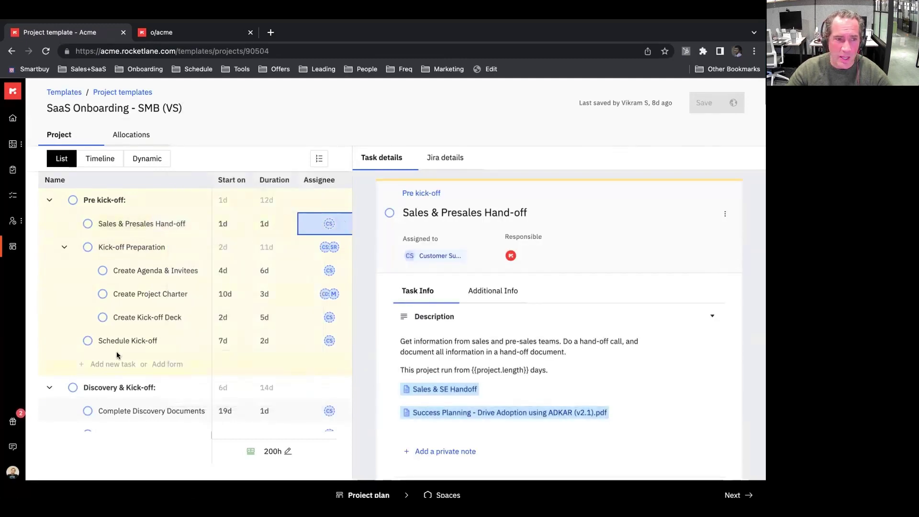
Review the template's task list, collapse it to its phases and expand it again.
scroll(119, 354, "down", 3)
scroll(118, 354, "down", 1)
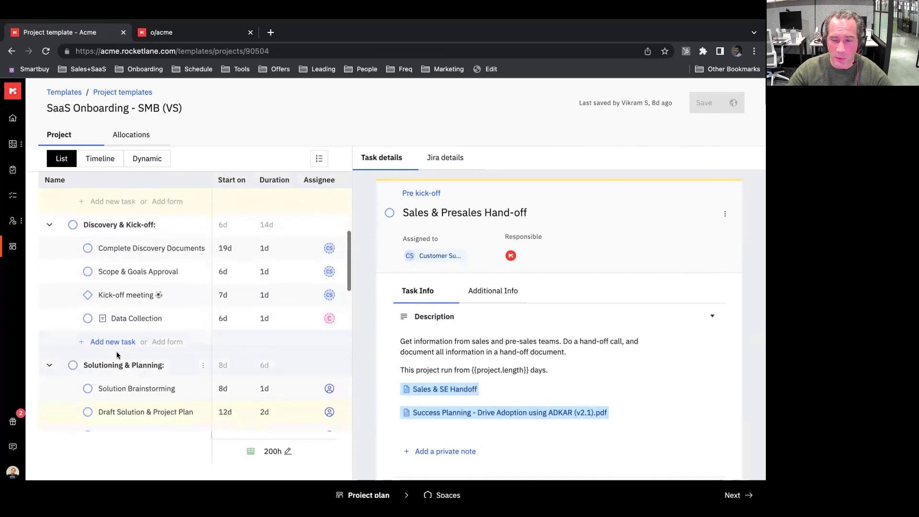
left_click(319, 159)
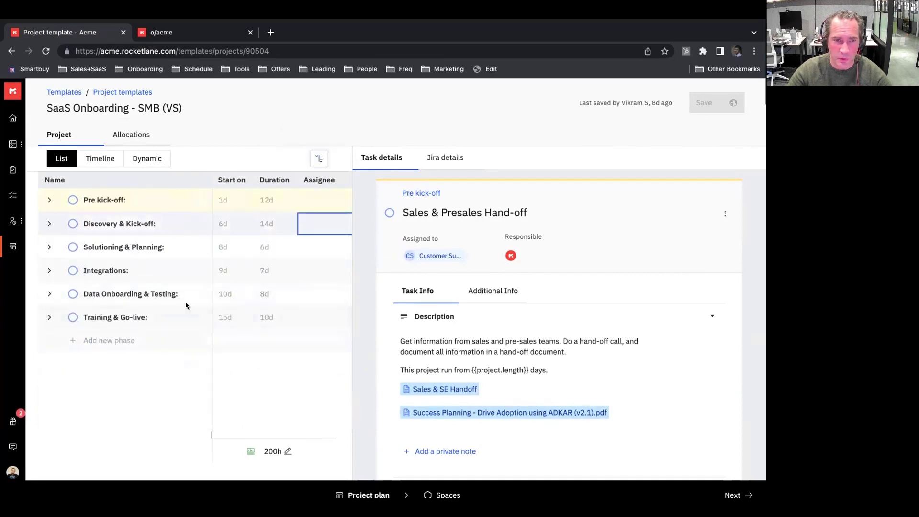
left_click(321, 158)
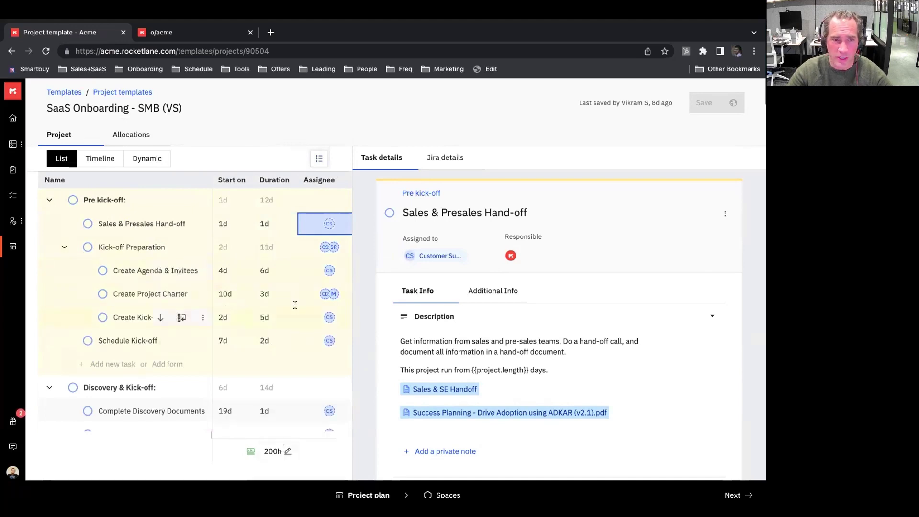
Examine the Sales & Presales Hand-off task's description, additional info, time entry settings and Jira details.
scroll(519, 321, "down", 2)
scroll(518, 258, "down", 1)
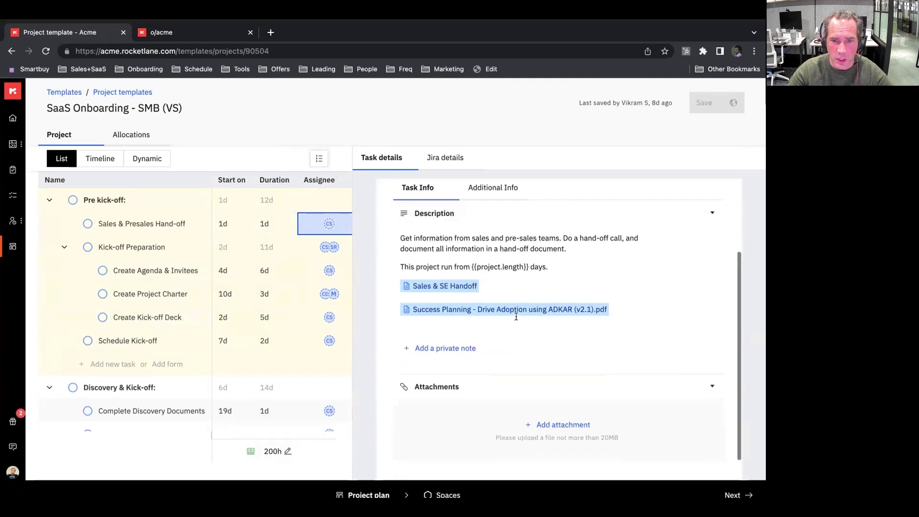
scroll(510, 362, "up", 2)
left_click(479, 289)
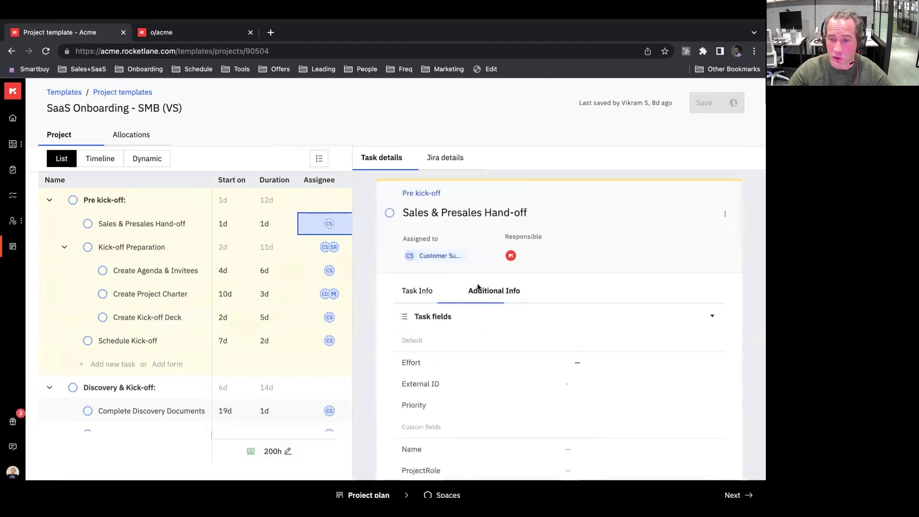
scroll(555, 353, "down", 5)
scroll(556, 353, "down", 6)
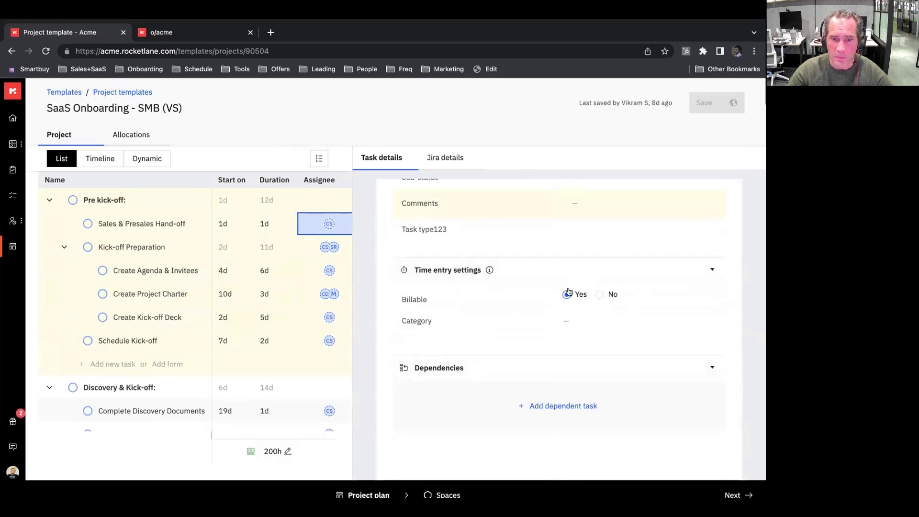
scroll(568, 292, "up", 5)
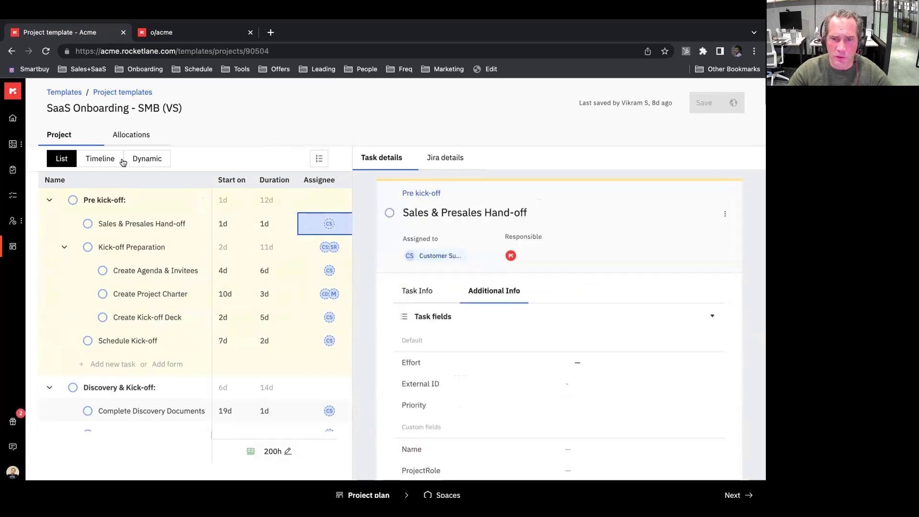
left_click(448, 158)
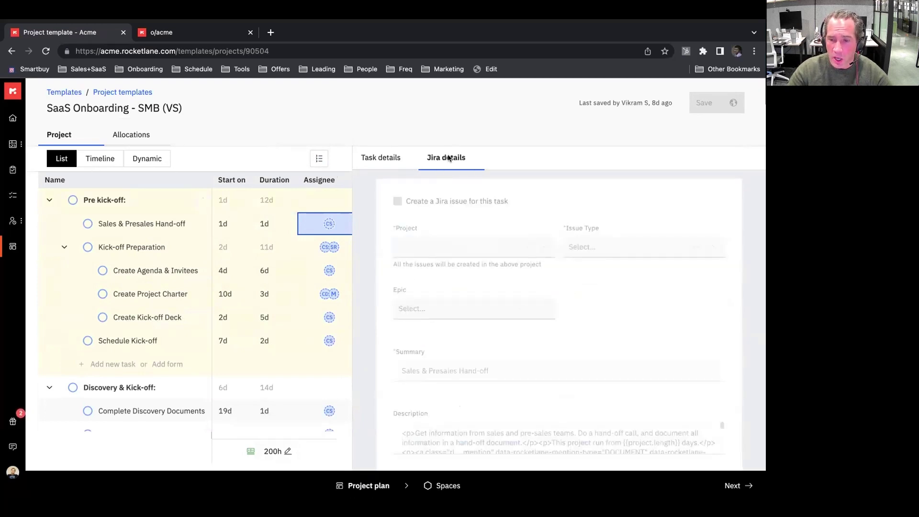
left_click(383, 157)
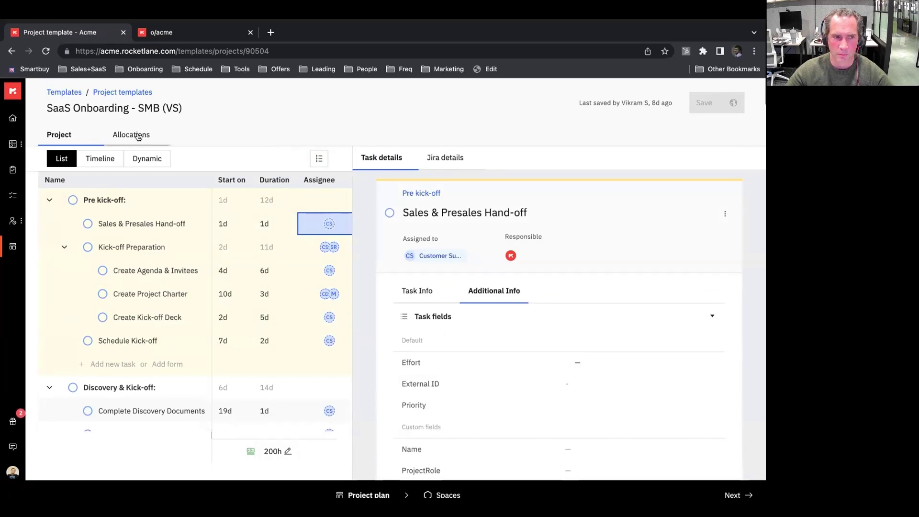
View the template's allocations, return to its project plan and open the dynamic conditions view.
left_click(138, 136)
left_click(64, 137)
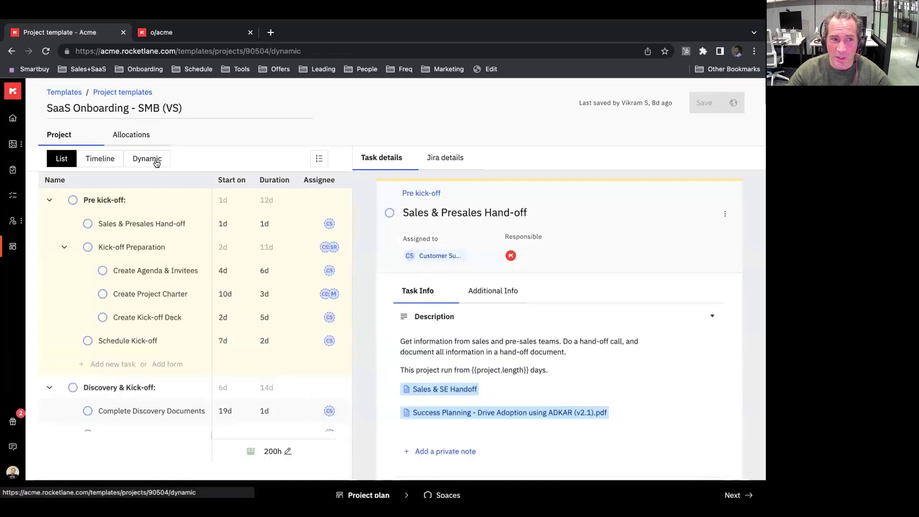
left_click(156, 164)
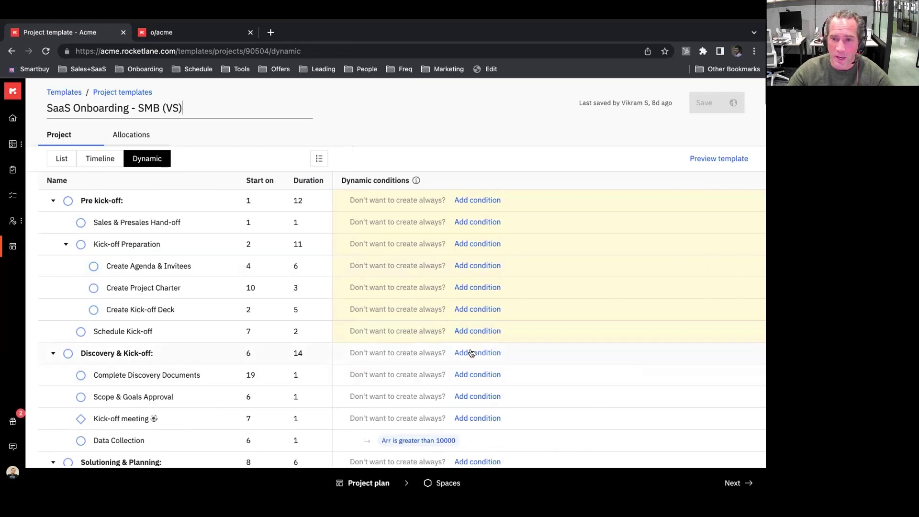
Review the template's dynamic conditions and open resource management to examine the team members' monthly allocations.
scroll(182, 372, "down", 3)
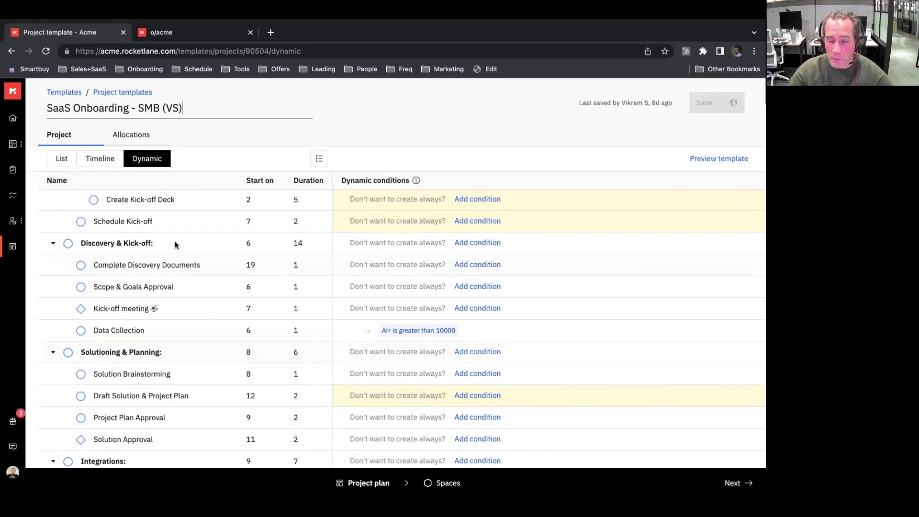
mouse_move(11, 221)
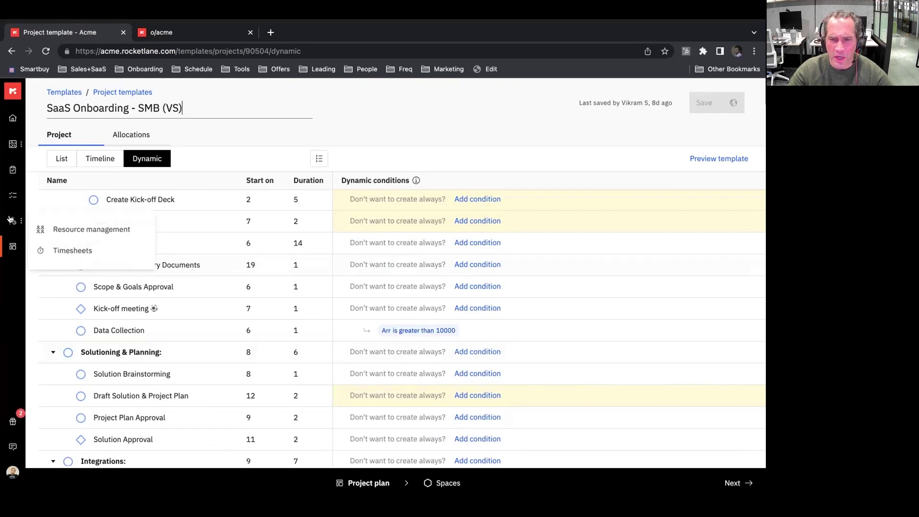
left_click(63, 230)
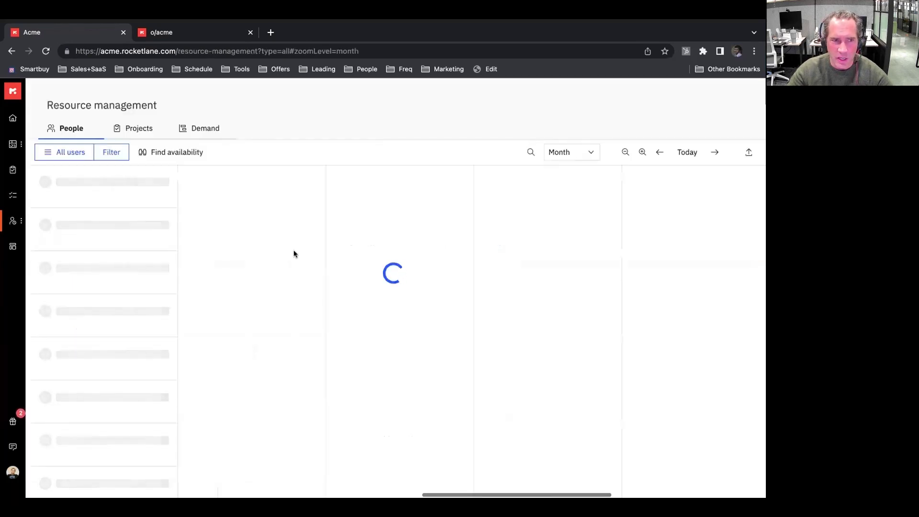
scroll(309, 326, "down", 1)
scroll(309, 326, "down", 4)
mouse_move(271, 326)
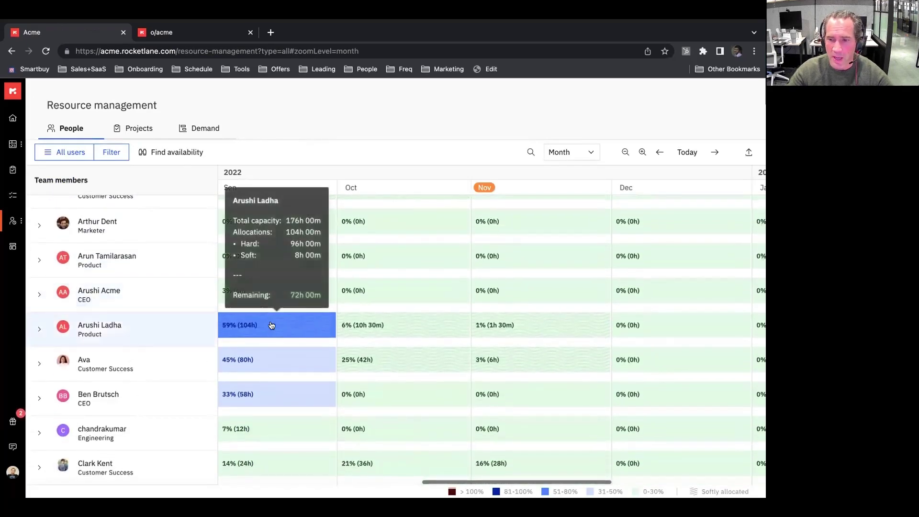
mouse_move(397, 307)
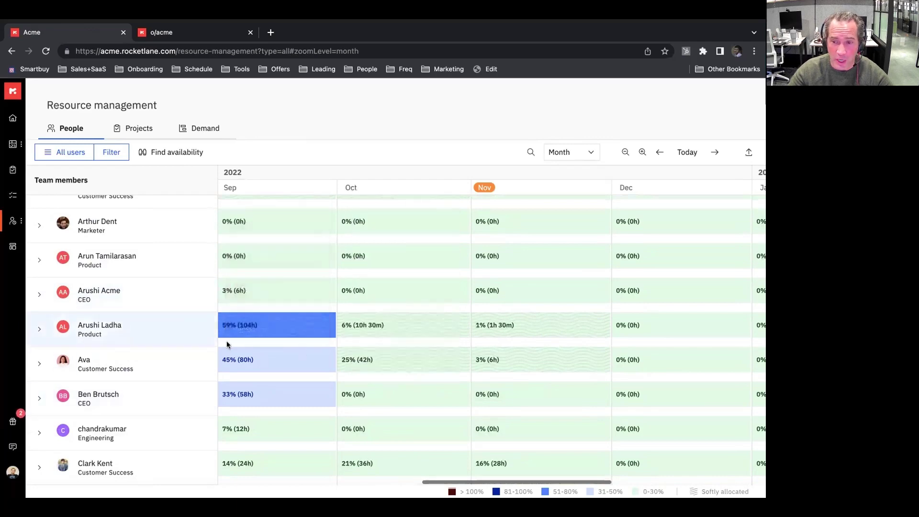
scroll(227, 345, "down", 3)
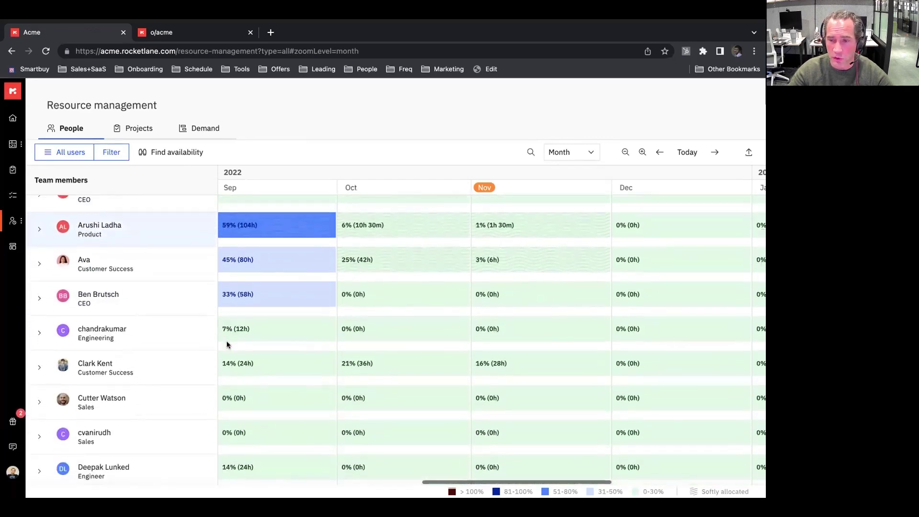
Open the availability finder, view its filter criteria and close it without searching.
left_click(163, 153)
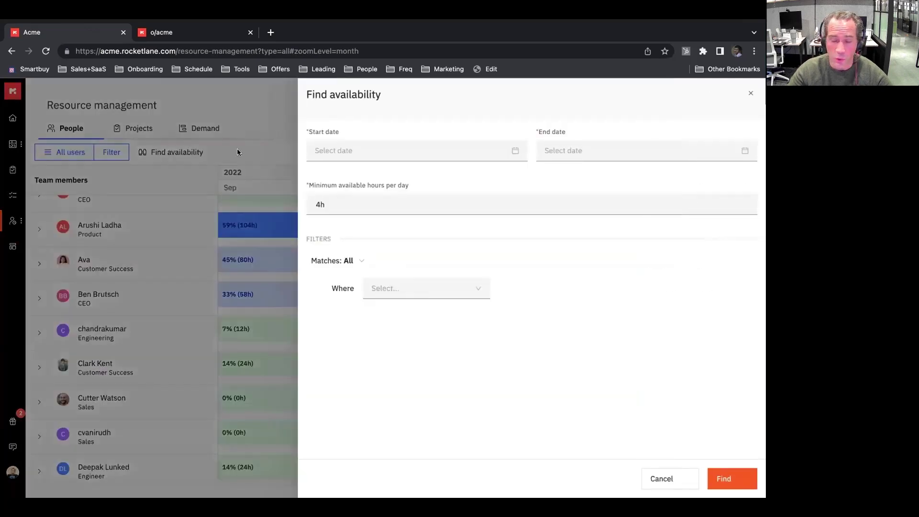
left_click(388, 287)
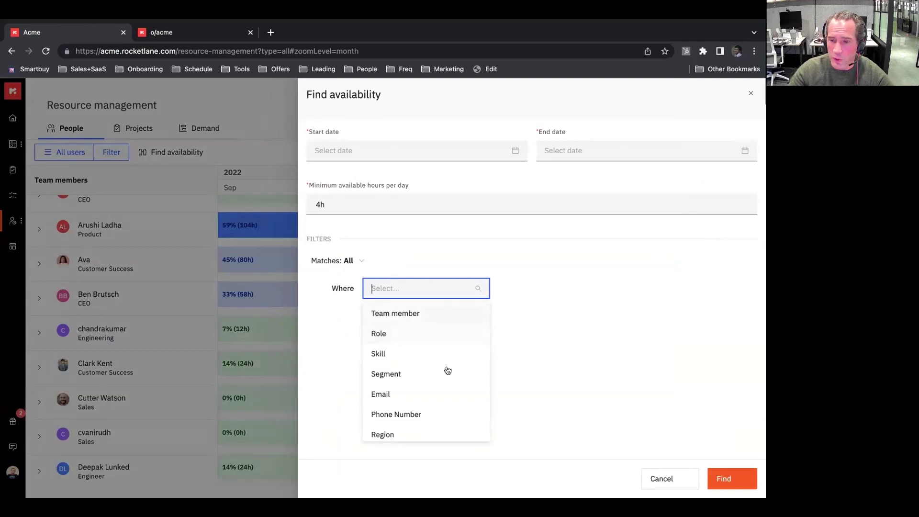
left_click(581, 301)
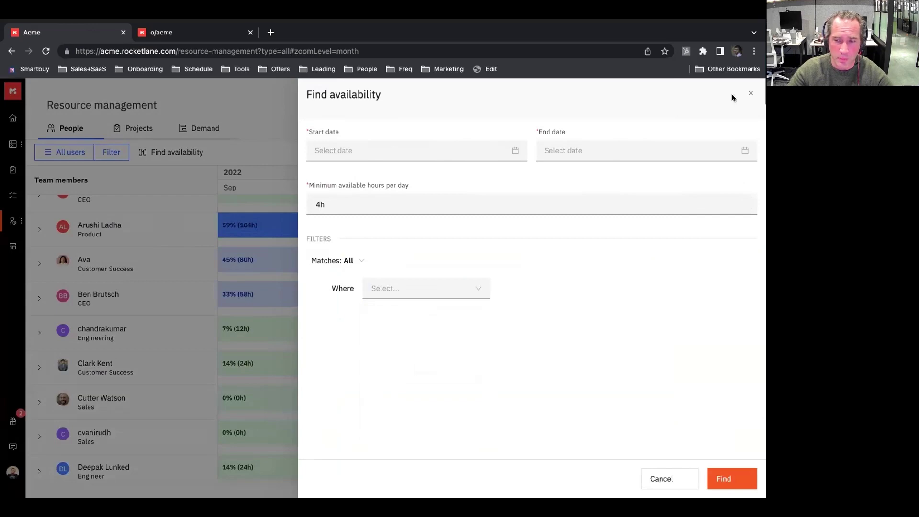
left_click(750, 93)
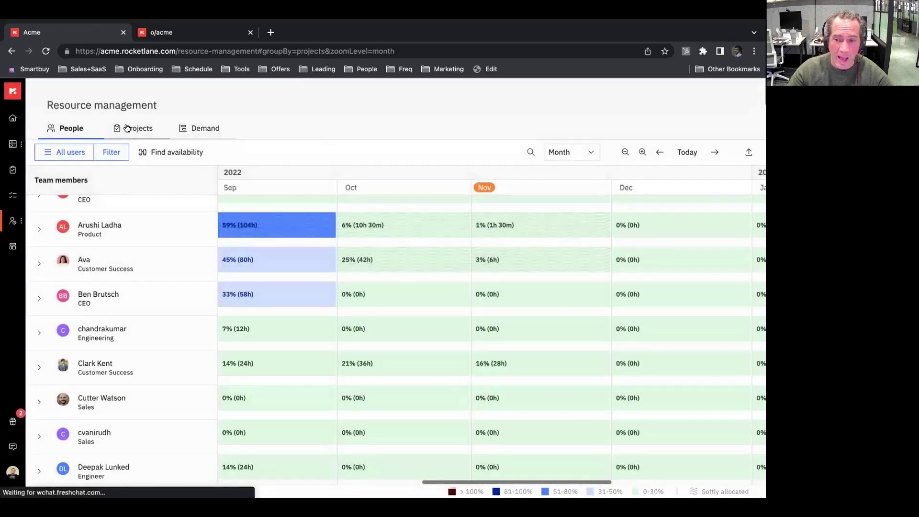
View resources by project, expand Monsters Inc - LMS Onboarding and look over team member candidates for its Customer Success placeholder.
left_click(127, 128)
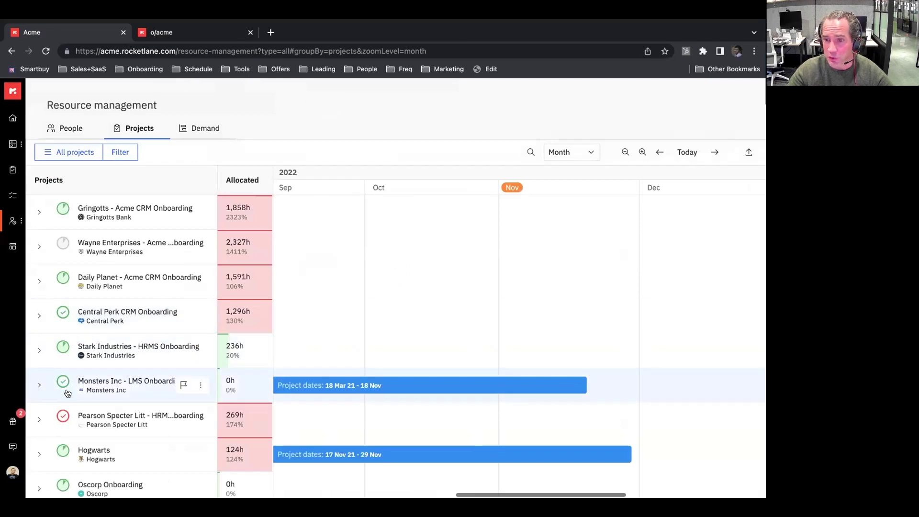
left_click(39, 387)
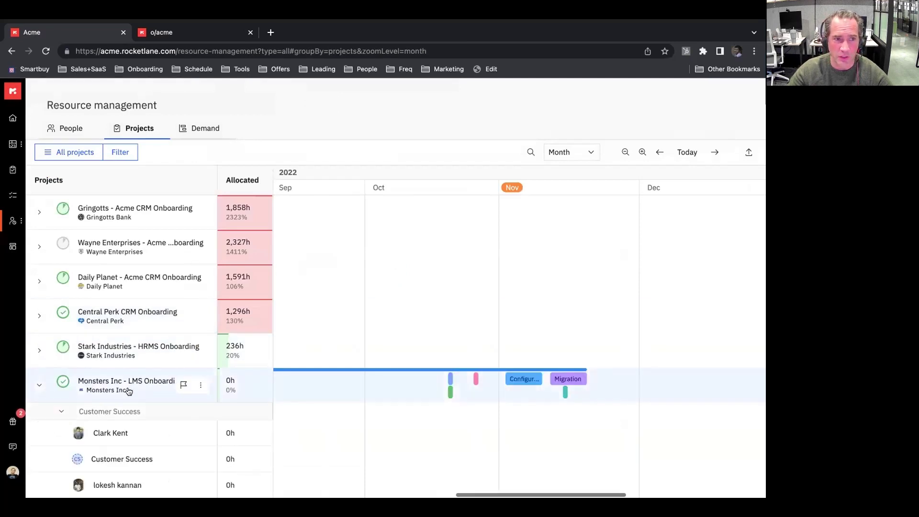
scroll(128, 387, "down", 2)
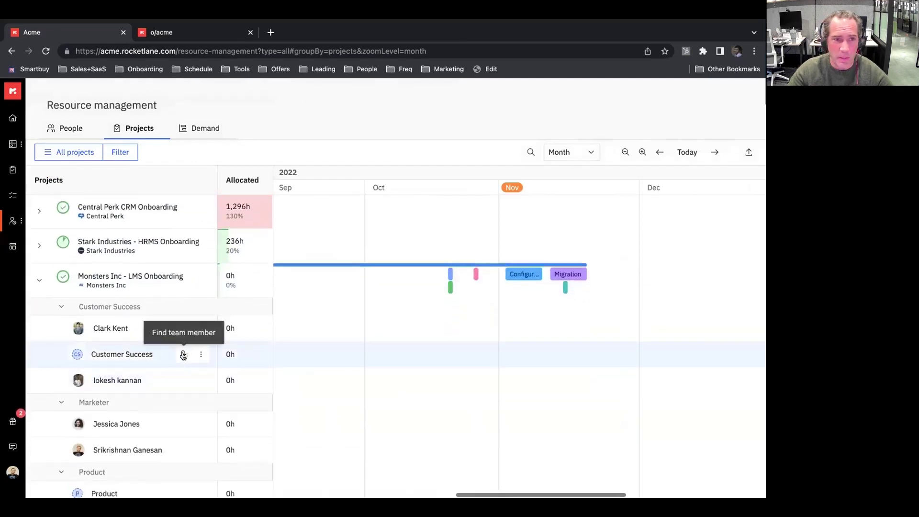
left_click(184, 355)
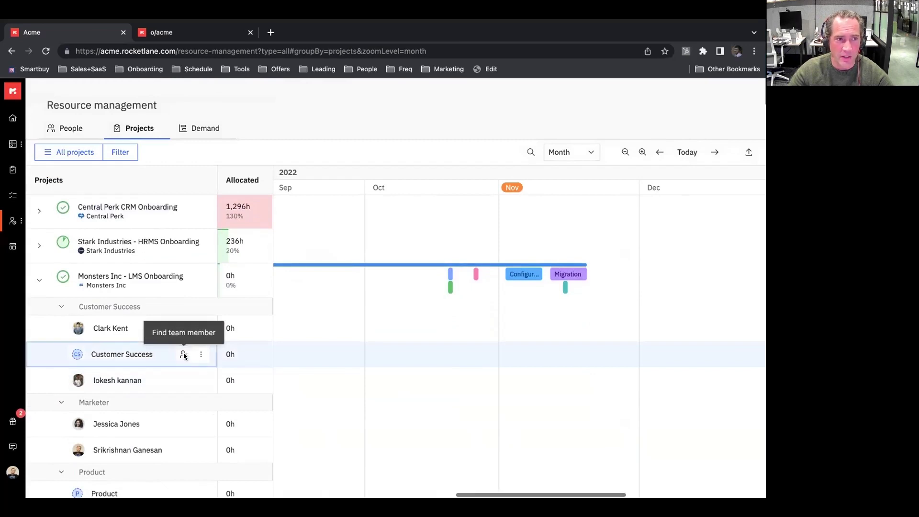
left_click(184, 356)
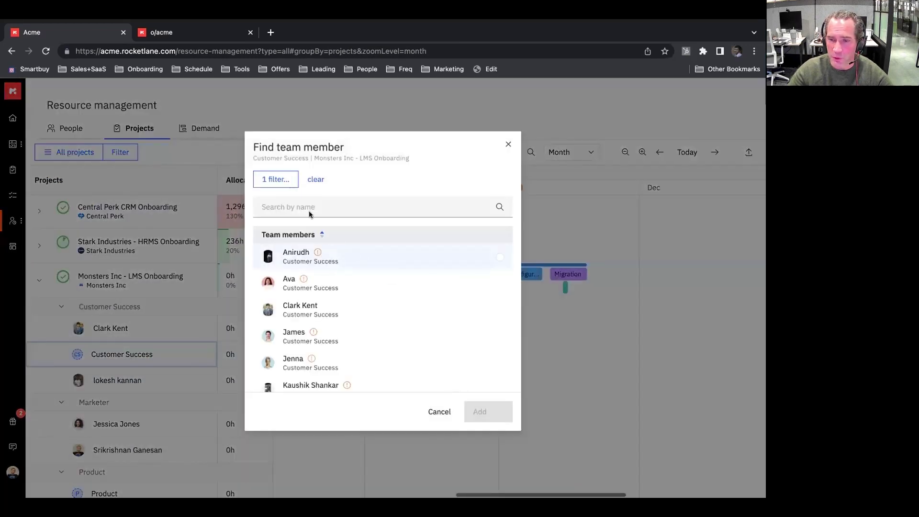
left_click(508, 145)
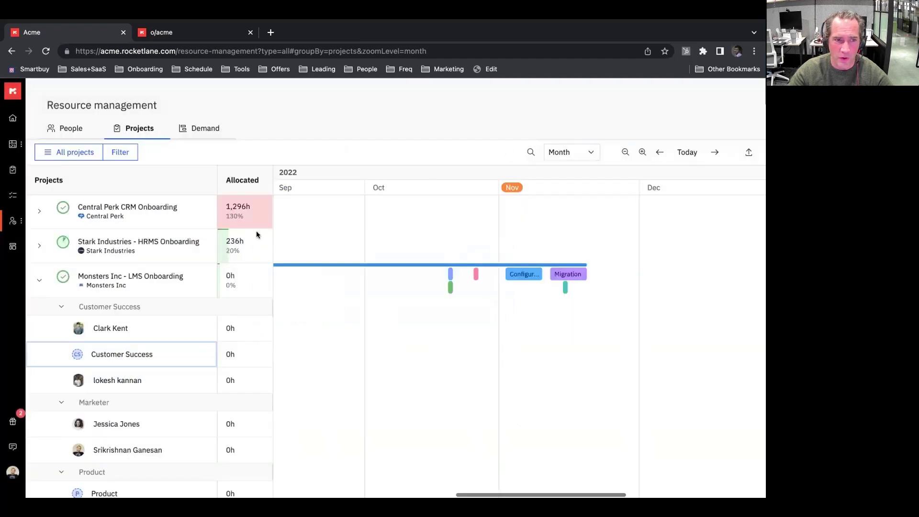
Expand Stark Industries - HRMS Onboarding and check the available hours of candidates for its Customer Success placeholder, adding no one.
left_click(41, 247)
left_click(182, 297)
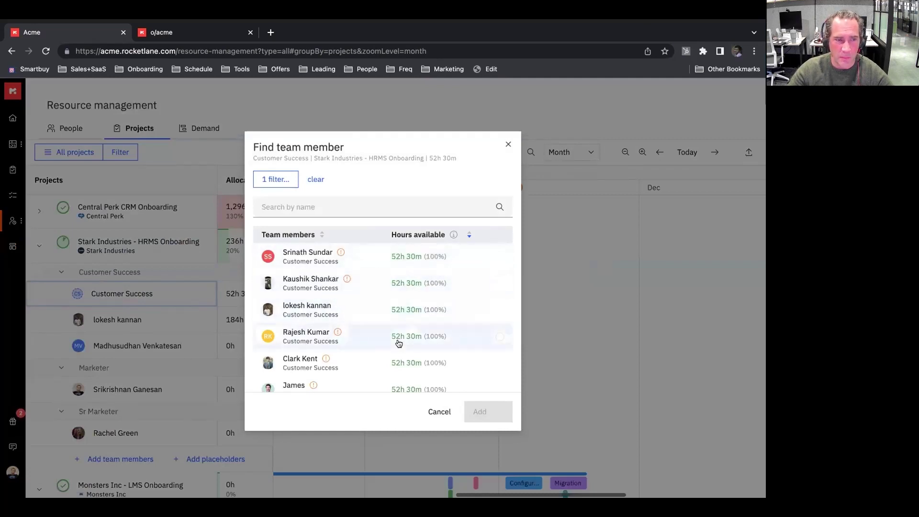
left_click(432, 412)
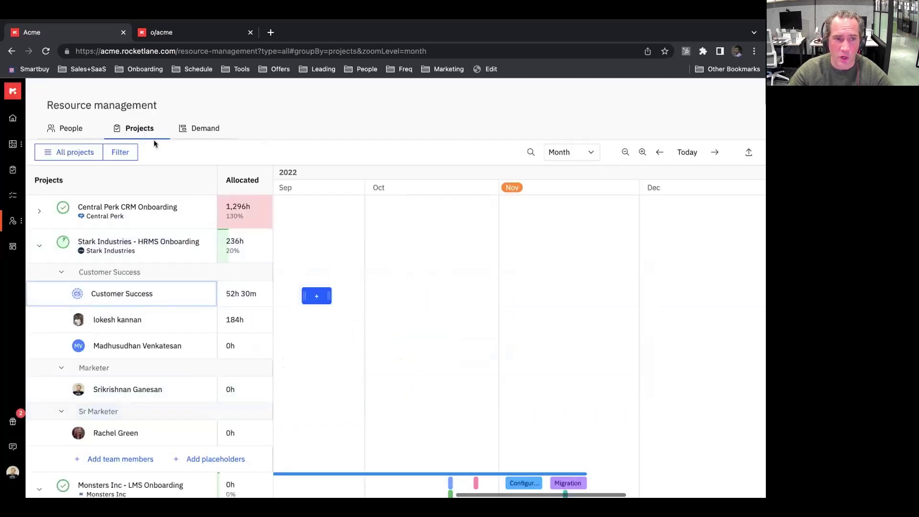
View the weekly resource demand by role and open the personal timesheet.
left_click(205, 126)
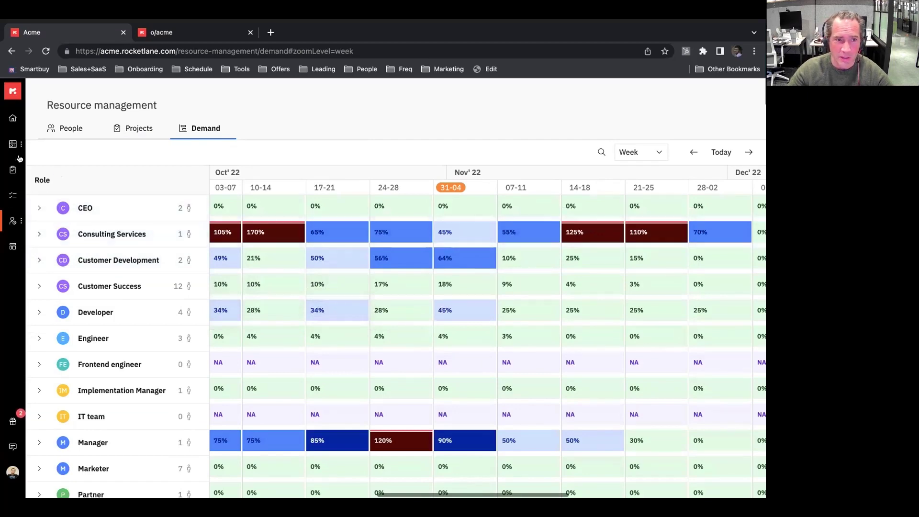
mouse_move(13, 221)
left_click(62, 248)
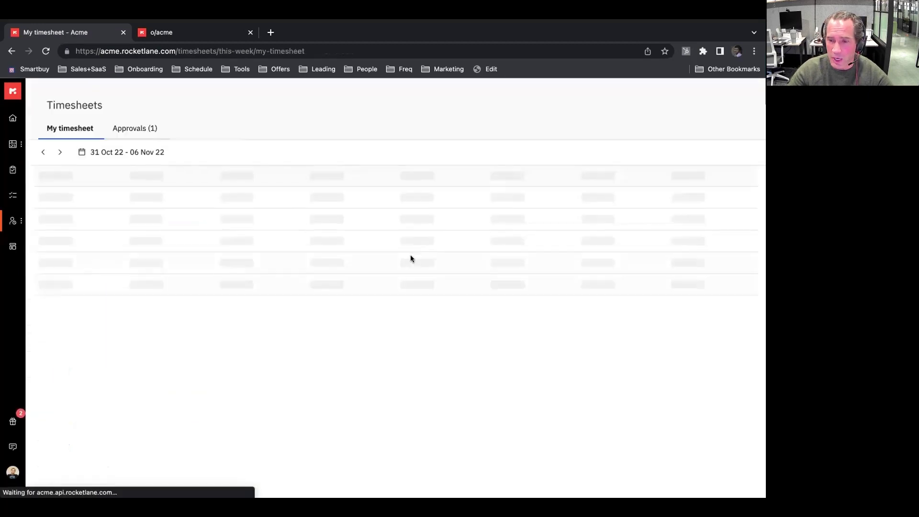